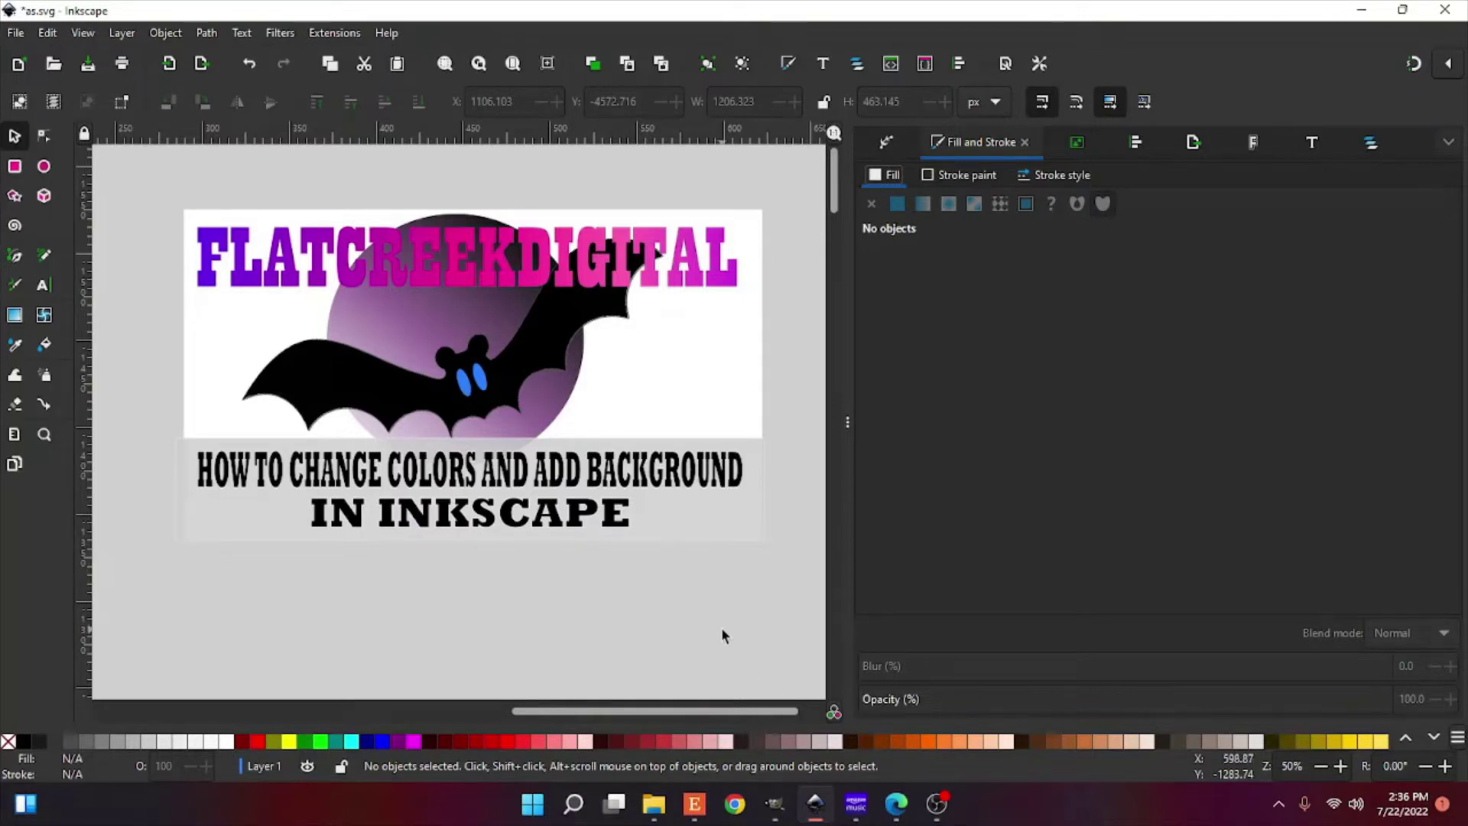
# Step: Select the bat image and fill it light grey (ececec), after trying cyan and blue
pyautogui.scroll(-10, 722, 629)
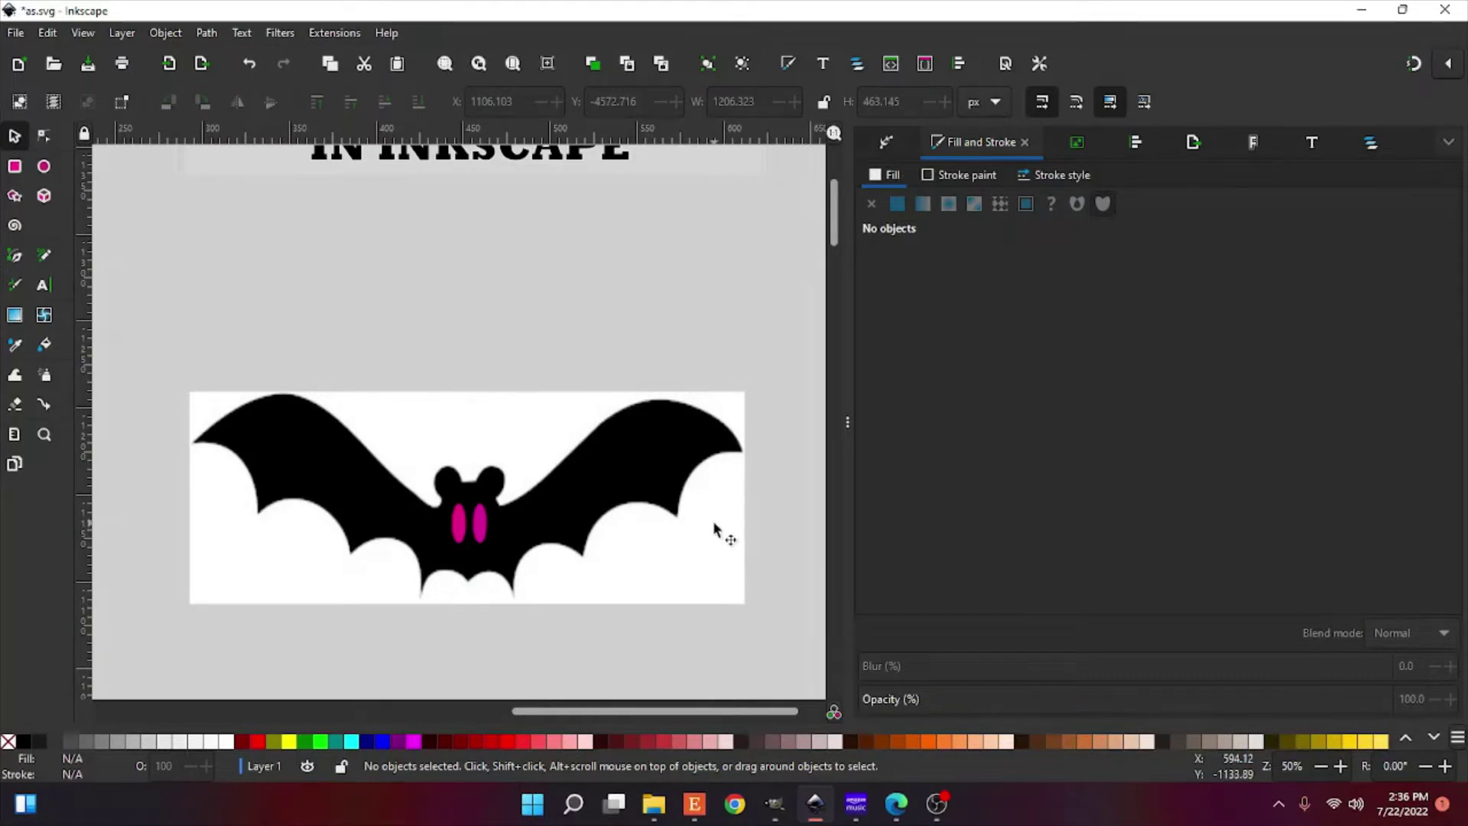
pyautogui.click(715, 530)
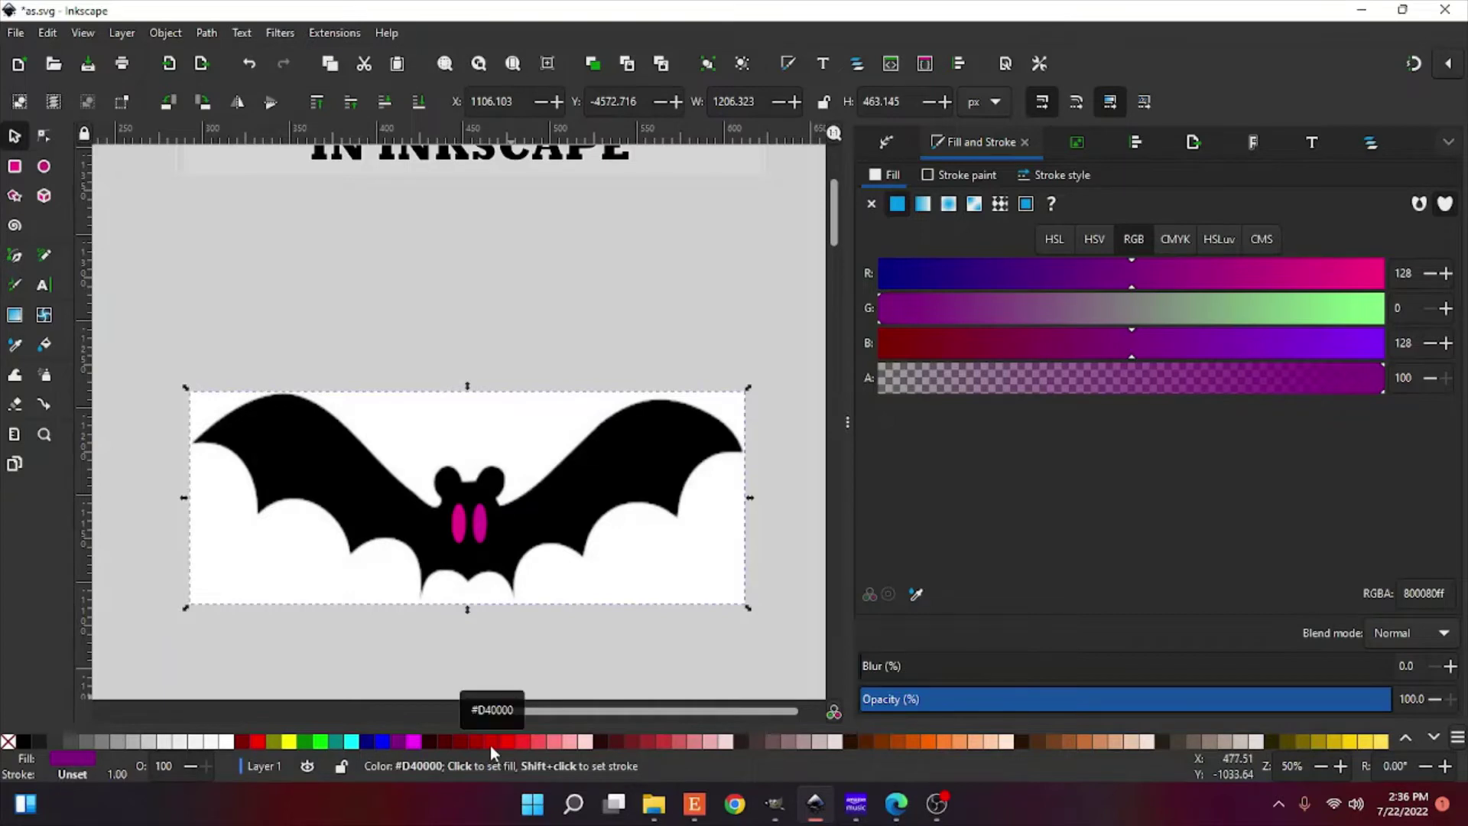
pyautogui.click(351, 741)
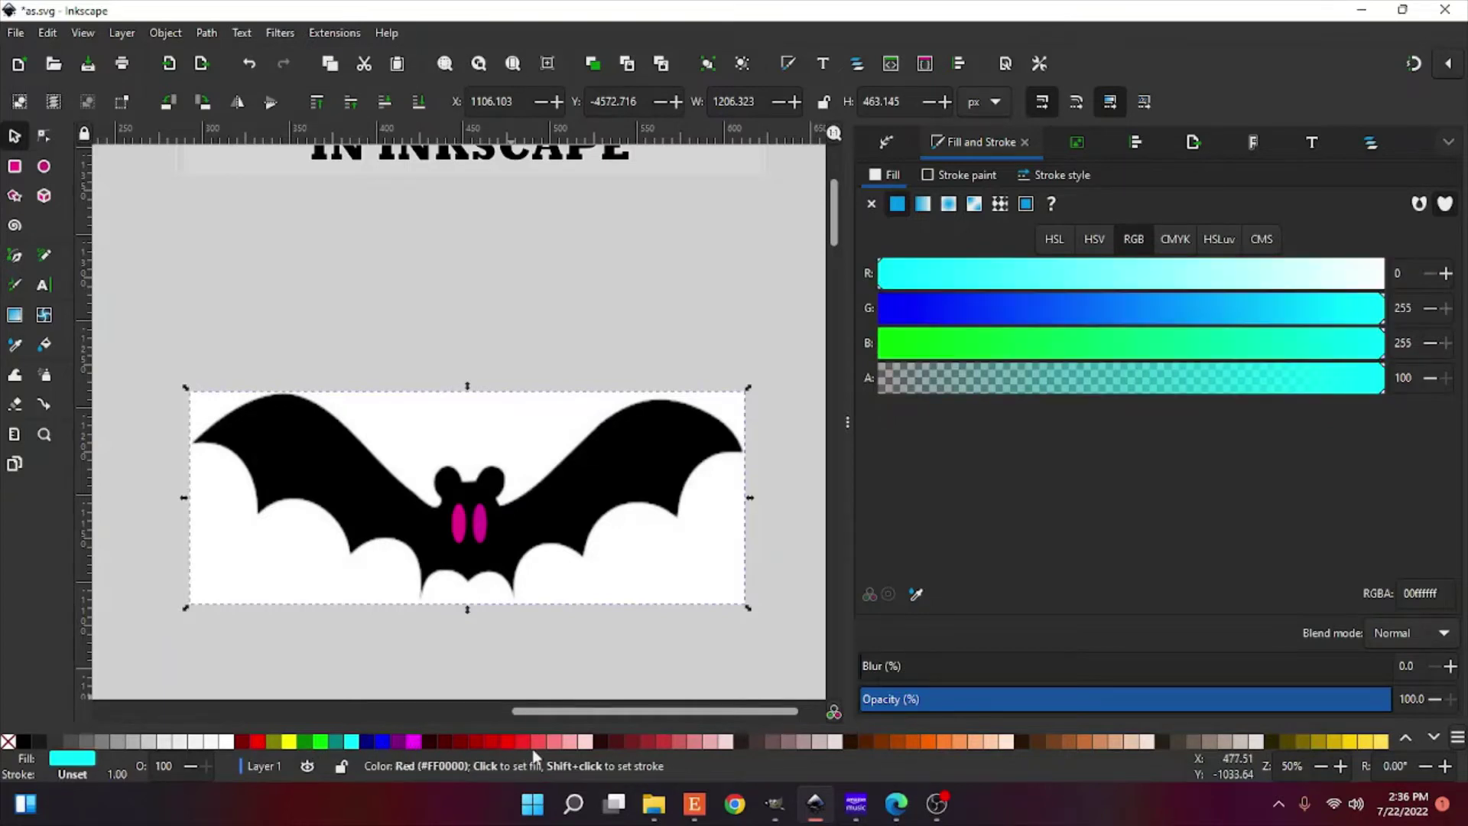
pyautogui.click(381, 741)
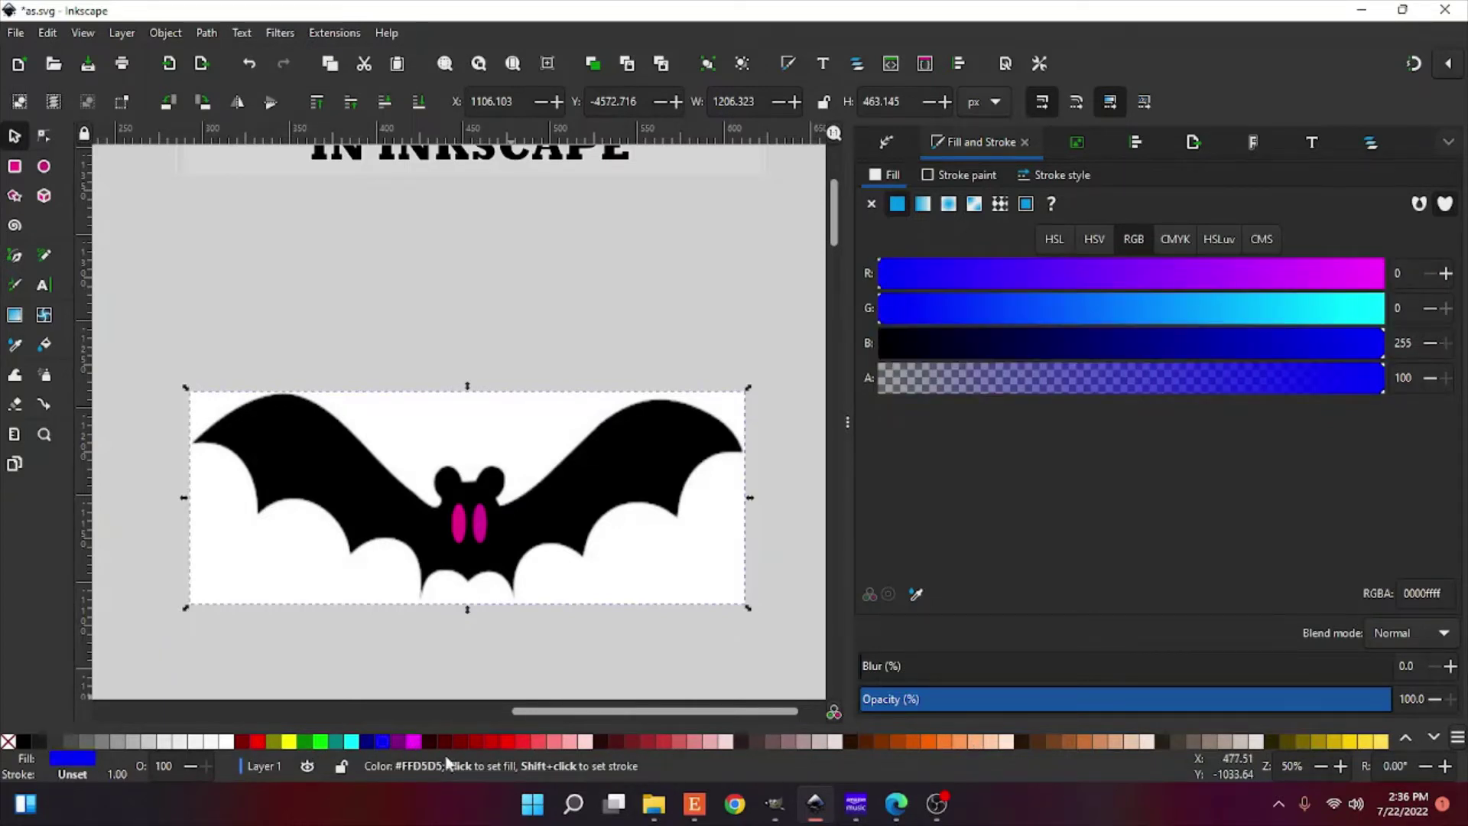
pyautogui.click(194, 742)
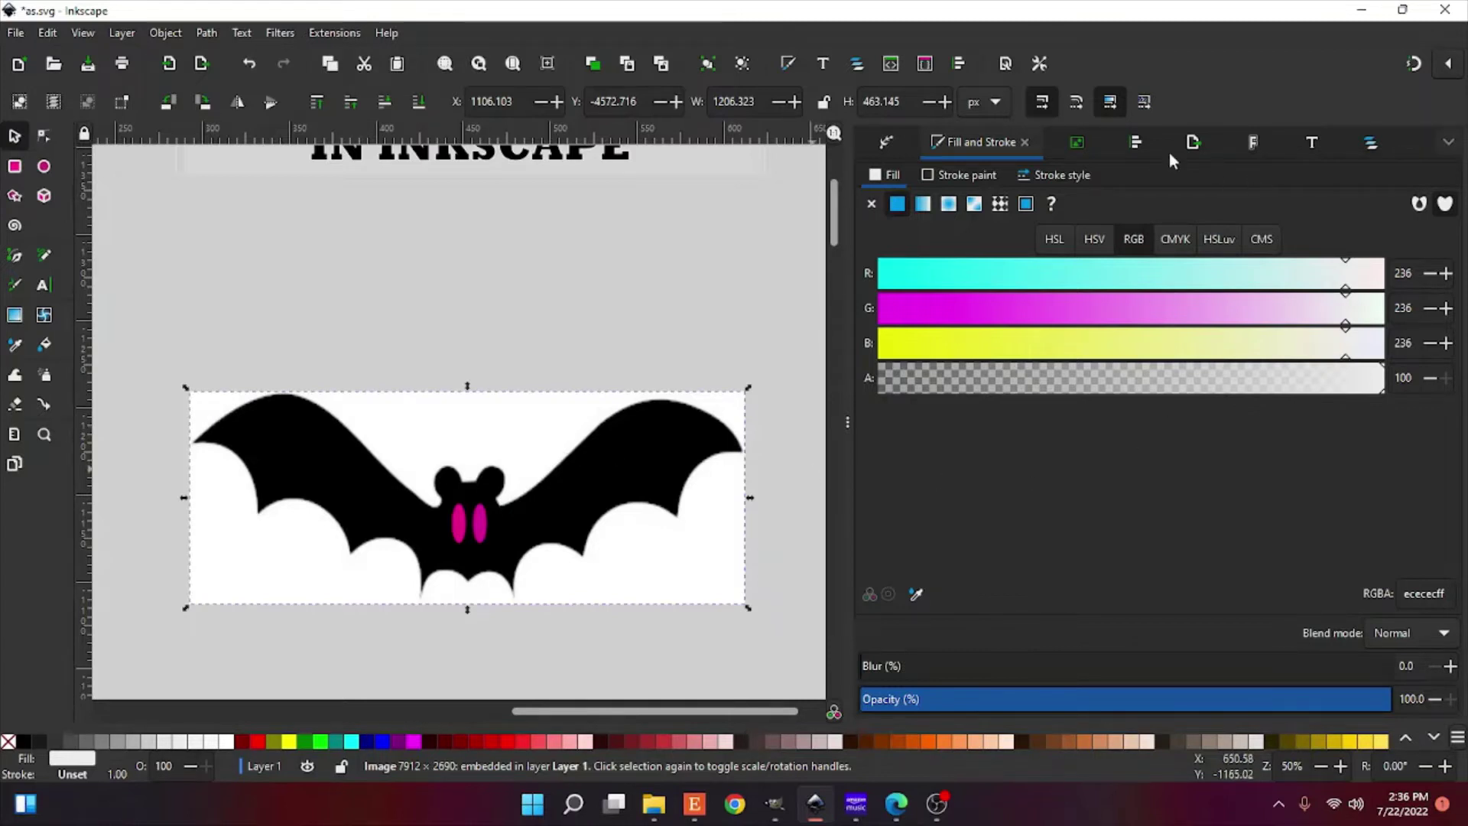
# Step: Compare the Single scan, Multicolor and Pixel art trace modes, then trace the bat with Multicolor
pyautogui.click(1078, 143)
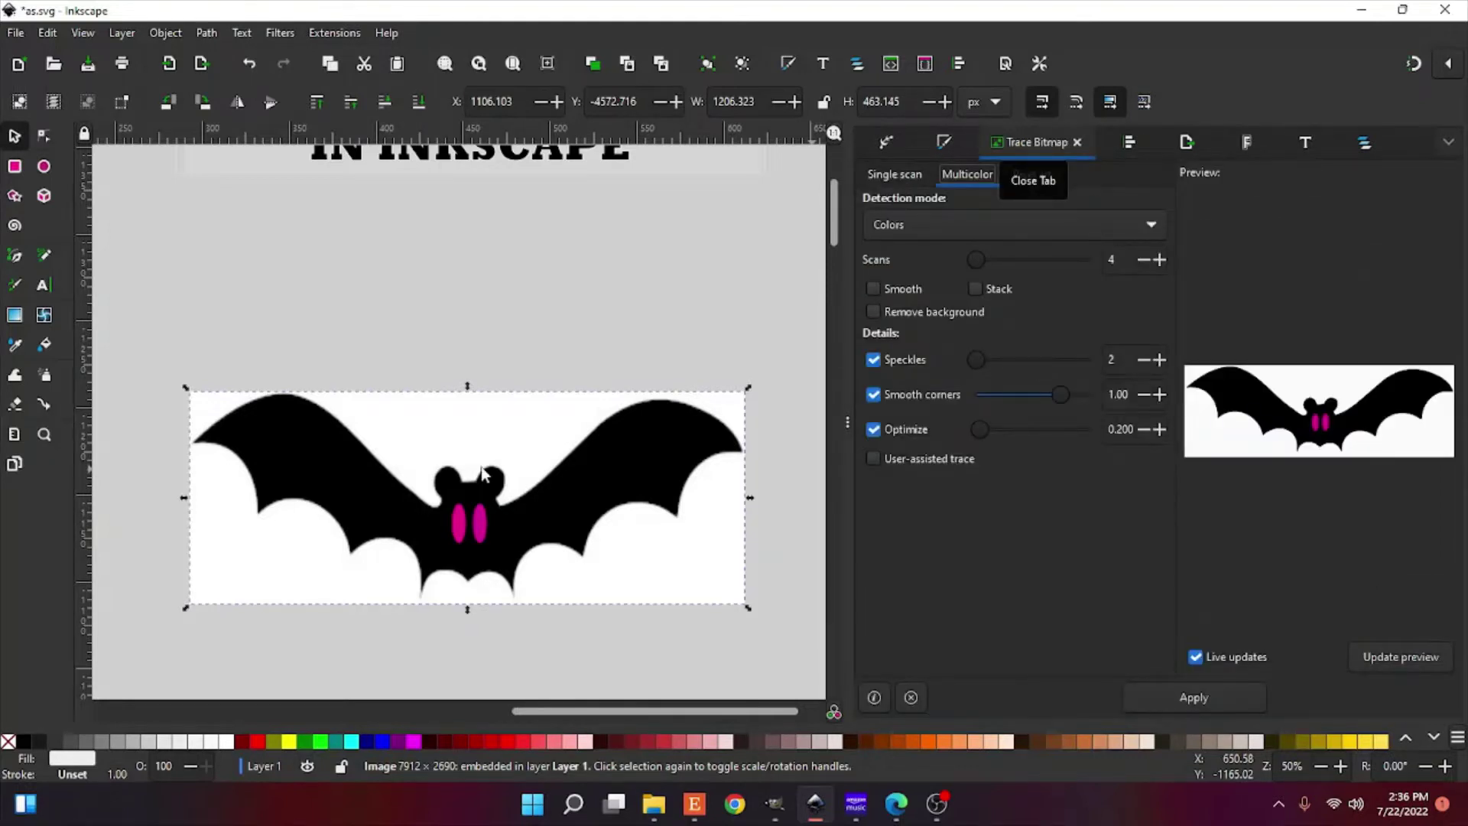
pyautogui.rightClick(483, 472)
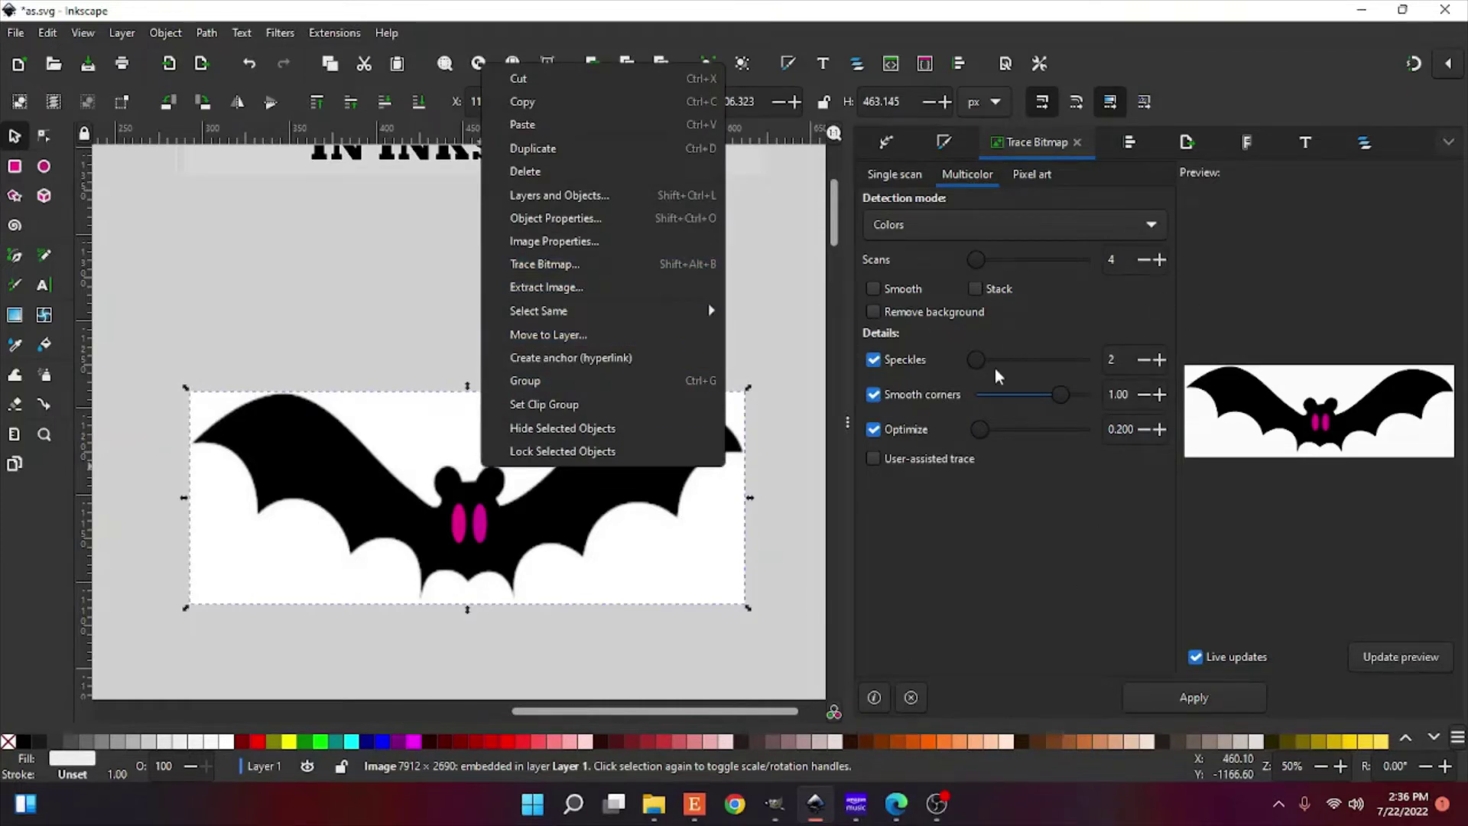
pyautogui.click(907, 186)
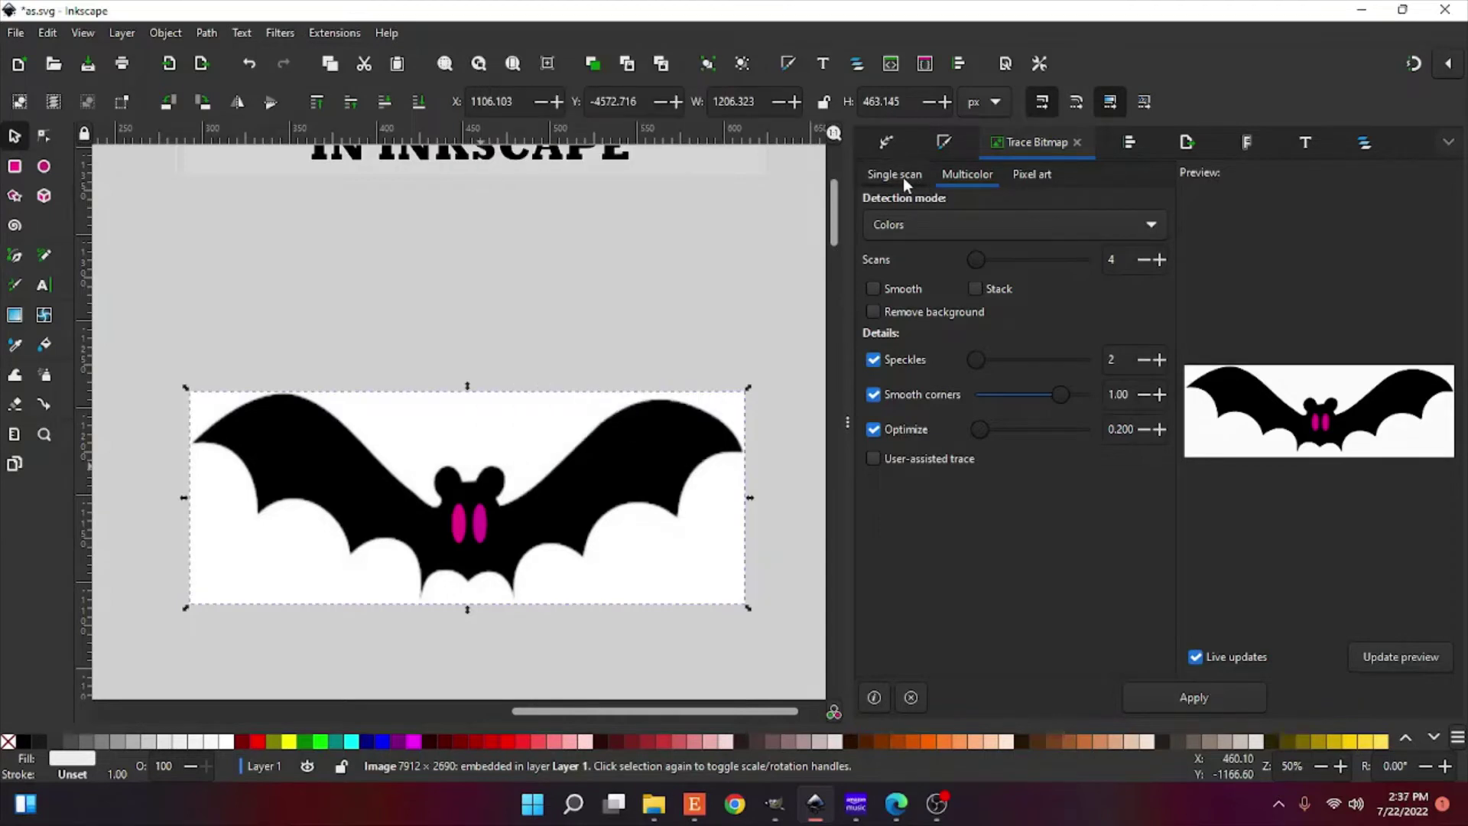
pyautogui.click(903, 178)
pyautogui.click(977, 179)
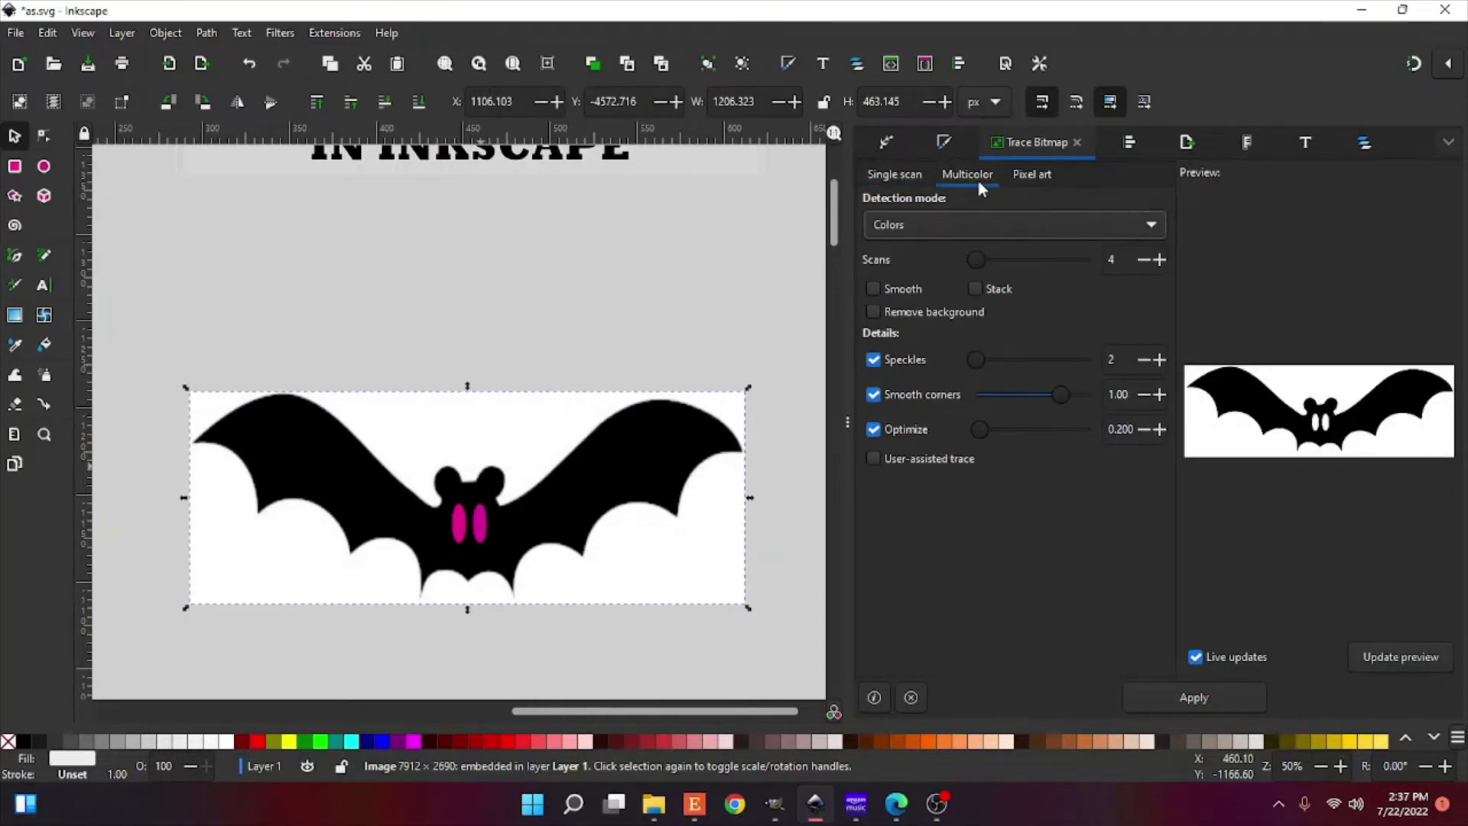
pyautogui.click(1048, 186)
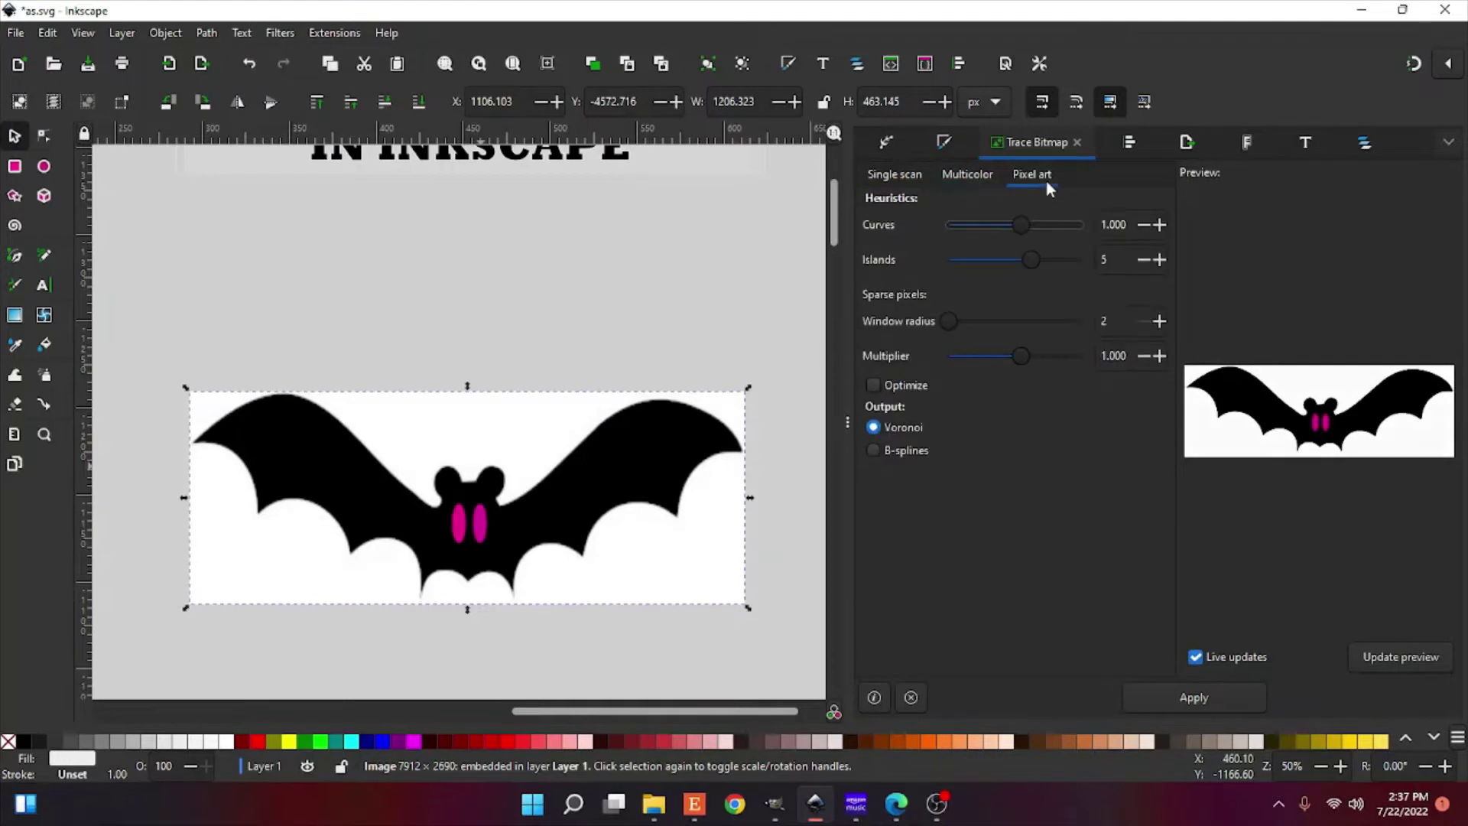
pyautogui.click(982, 179)
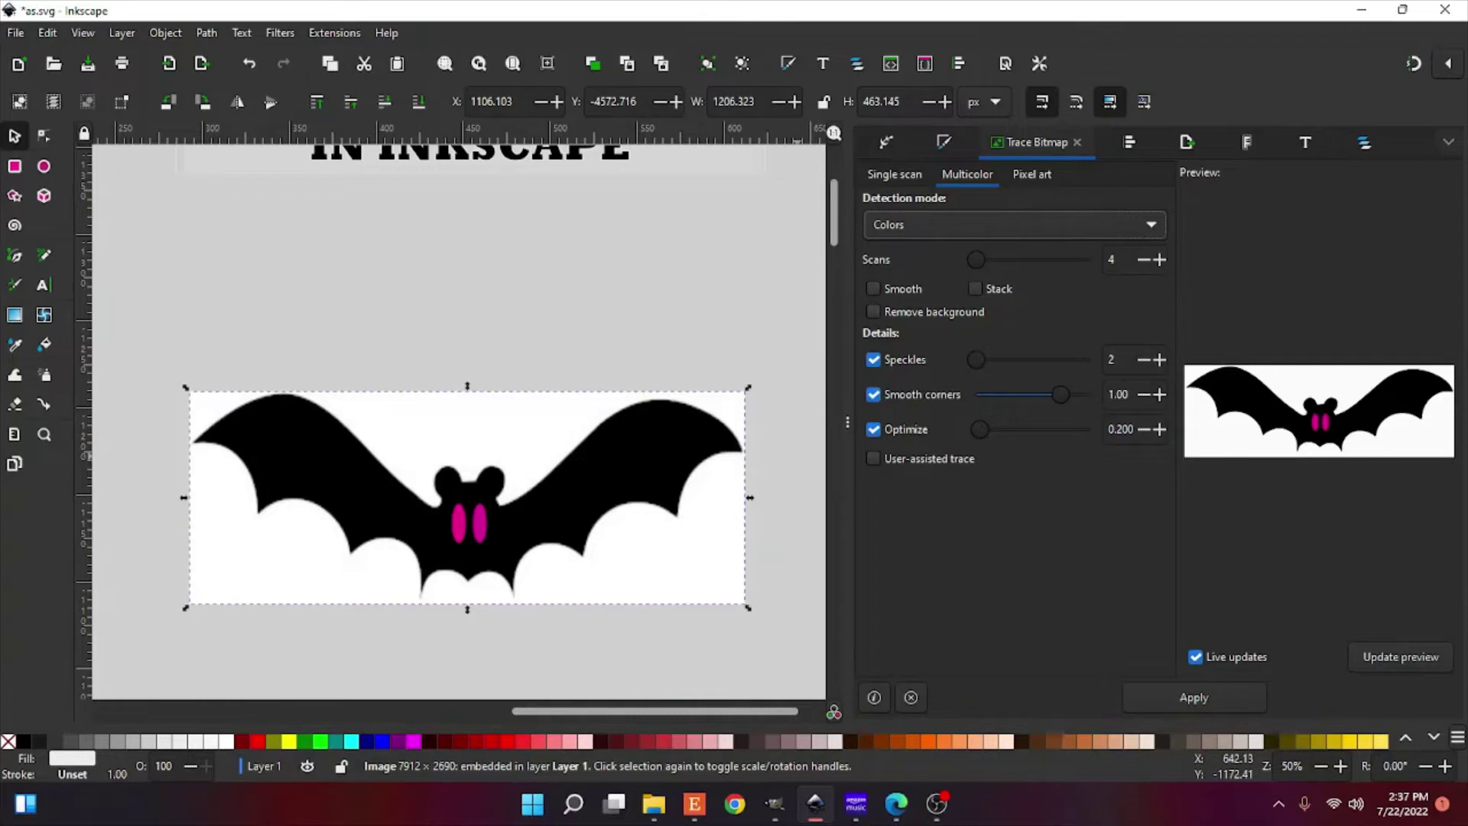
pyautogui.click(1197, 702)
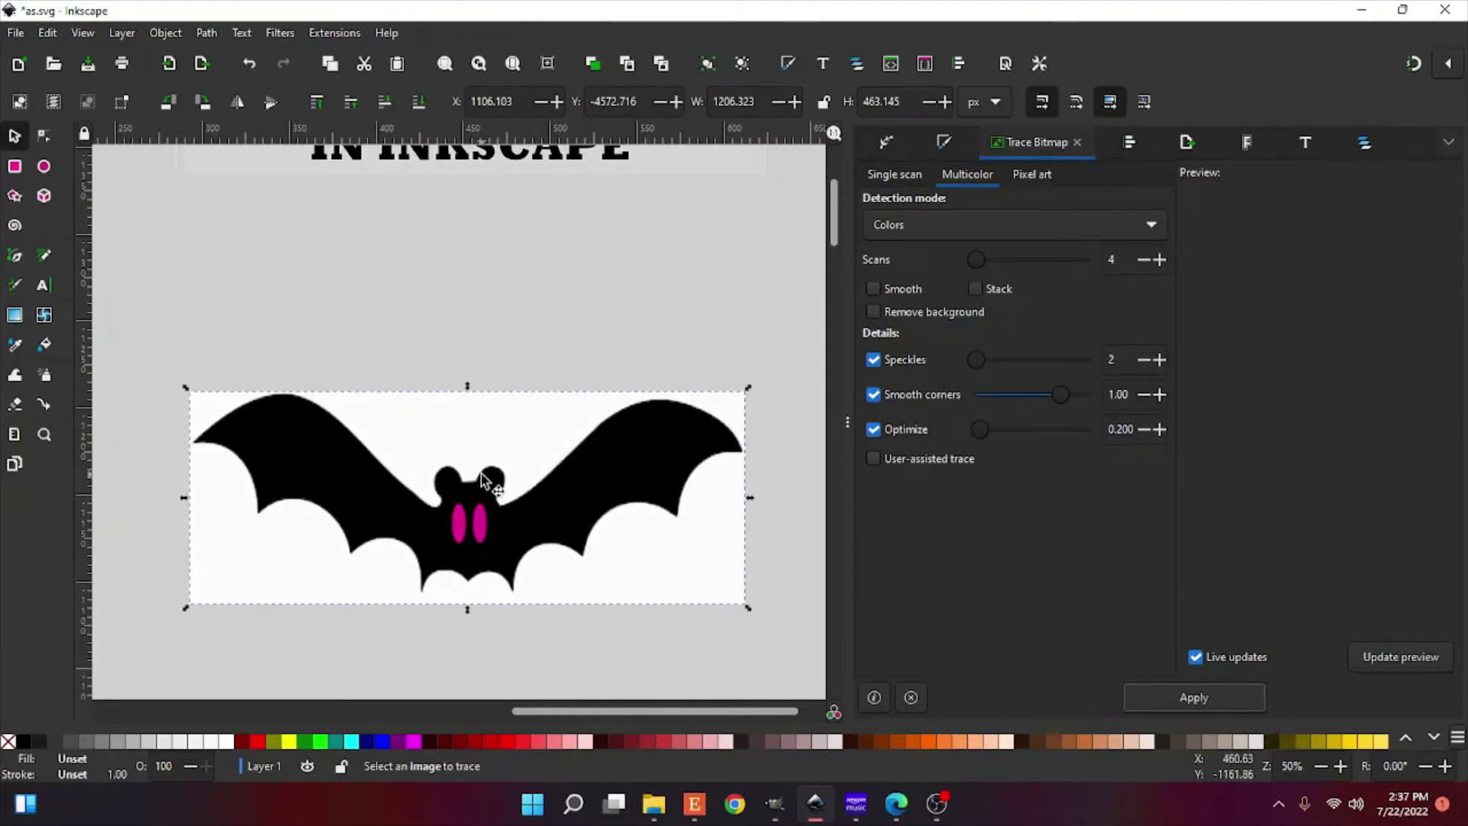
# Step: Delete the original bat image and move the traced bat group into its place
pyautogui.scroll(-2, 481, 480)
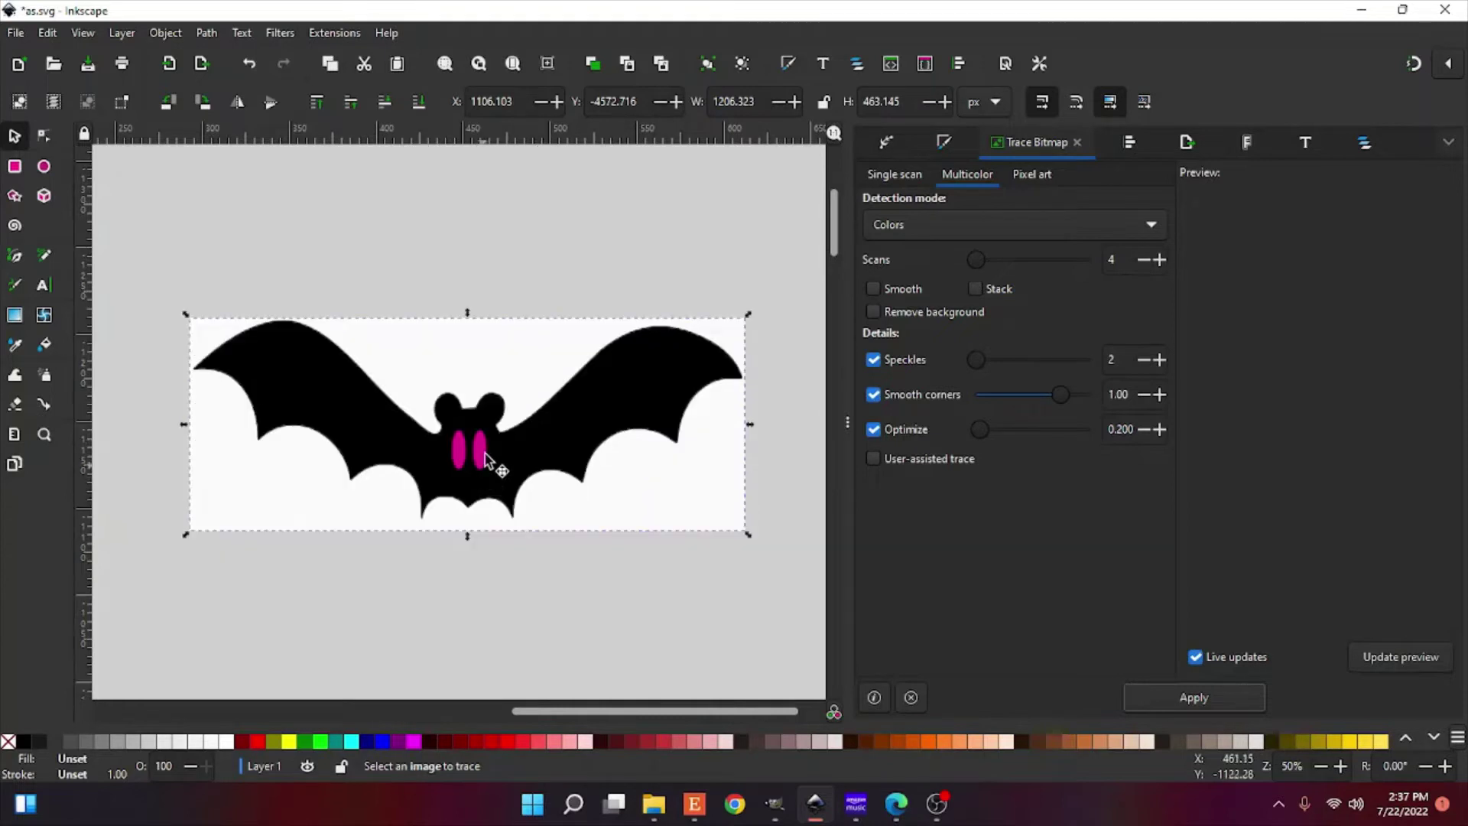
pyautogui.click(489, 448)
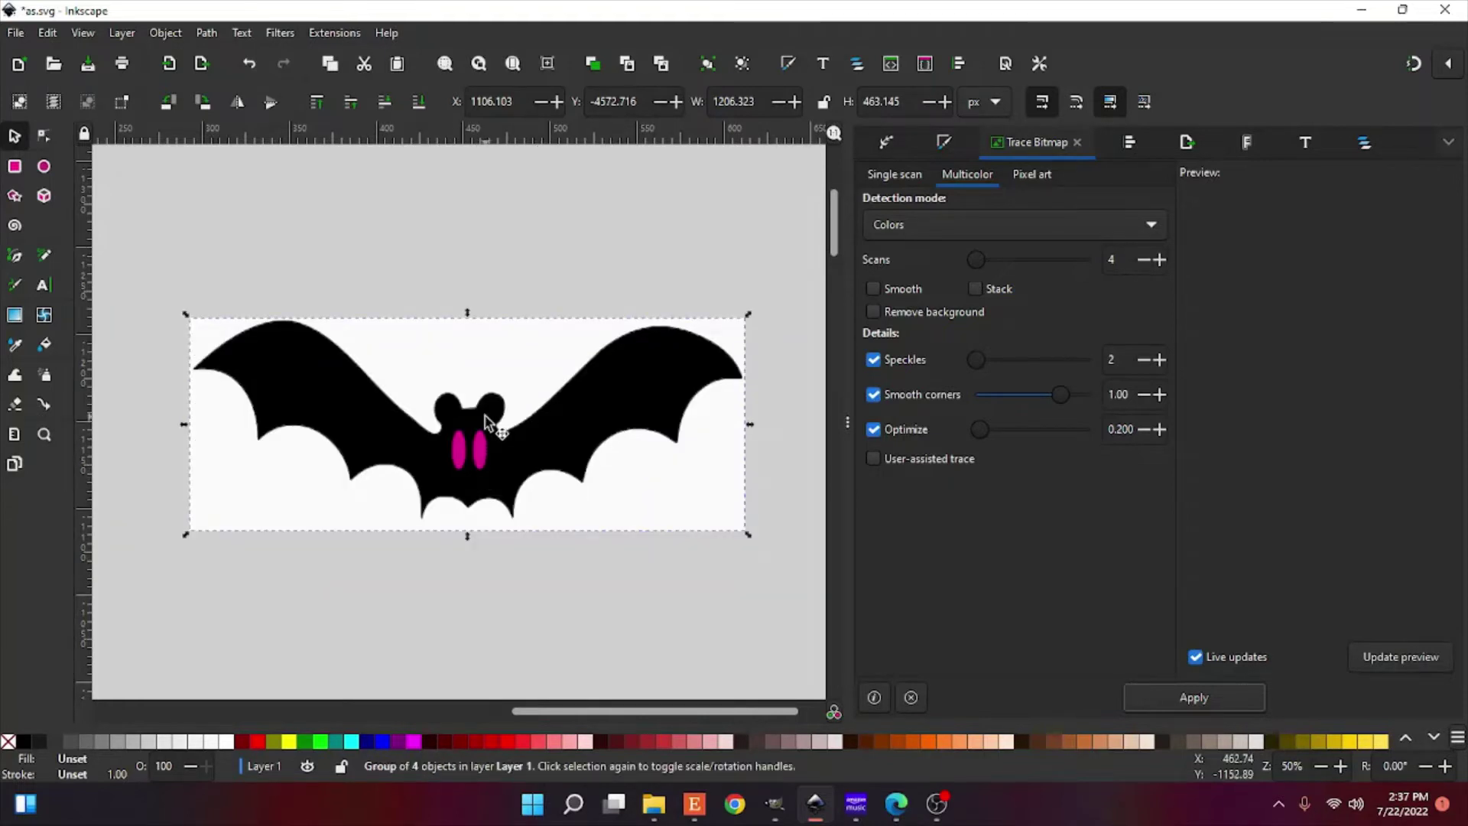
pyautogui.moveTo(496, 425); pyautogui.dragTo(469, 689)
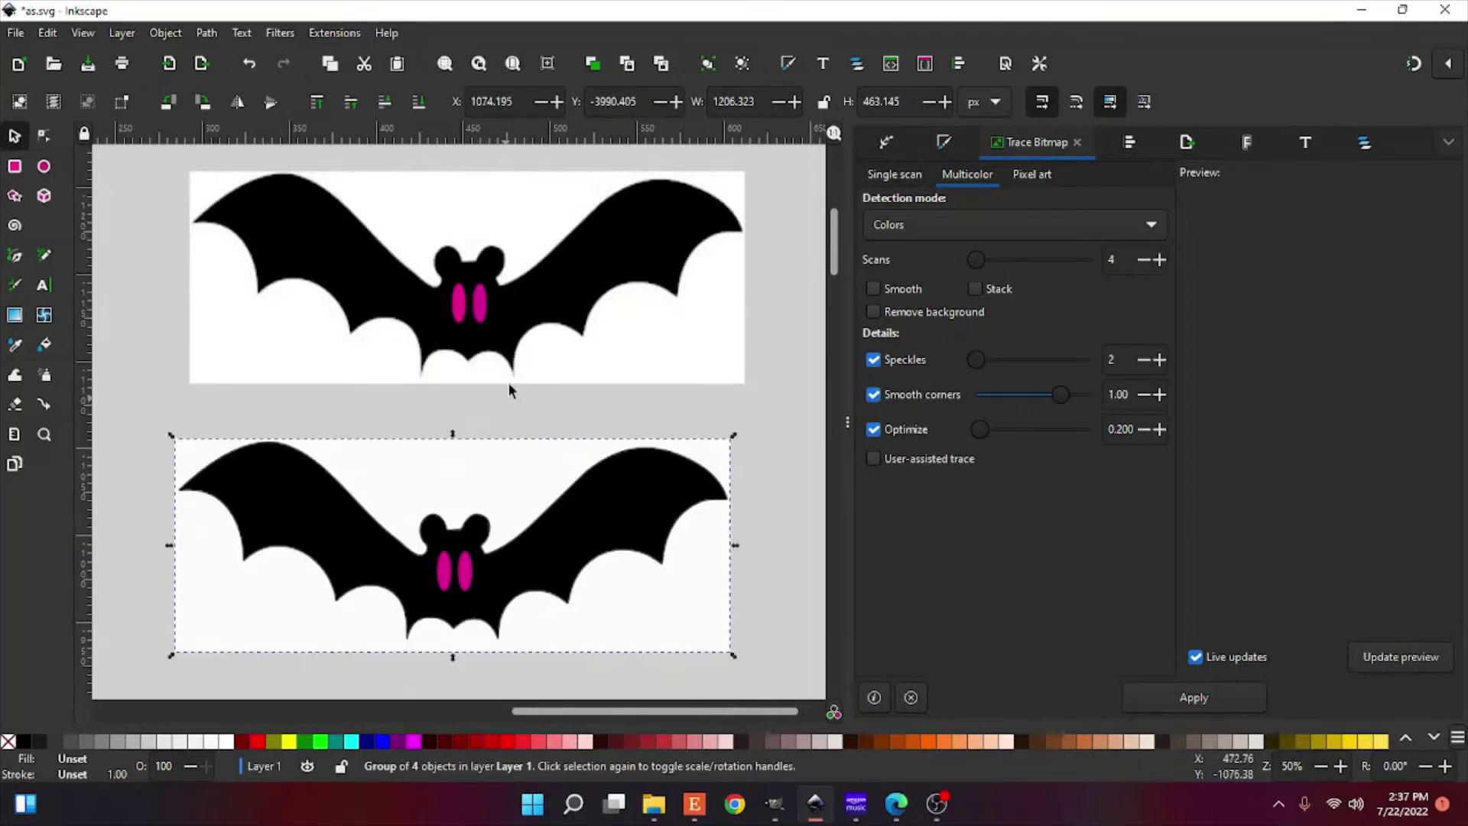
pyautogui.moveTo(521, 467); pyautogui.dragTo(526, 463)
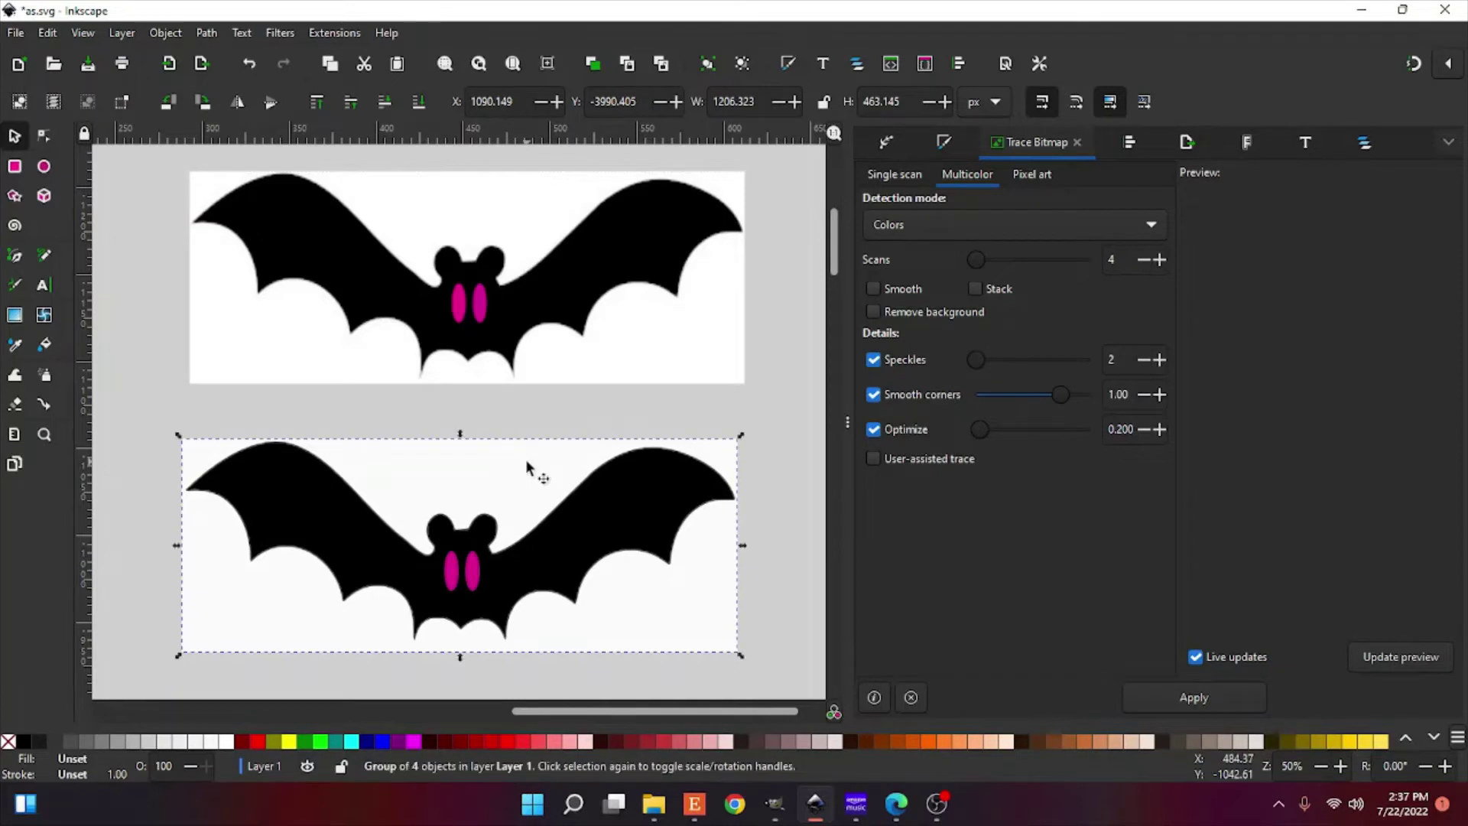
pyautogui.click(534, 341)
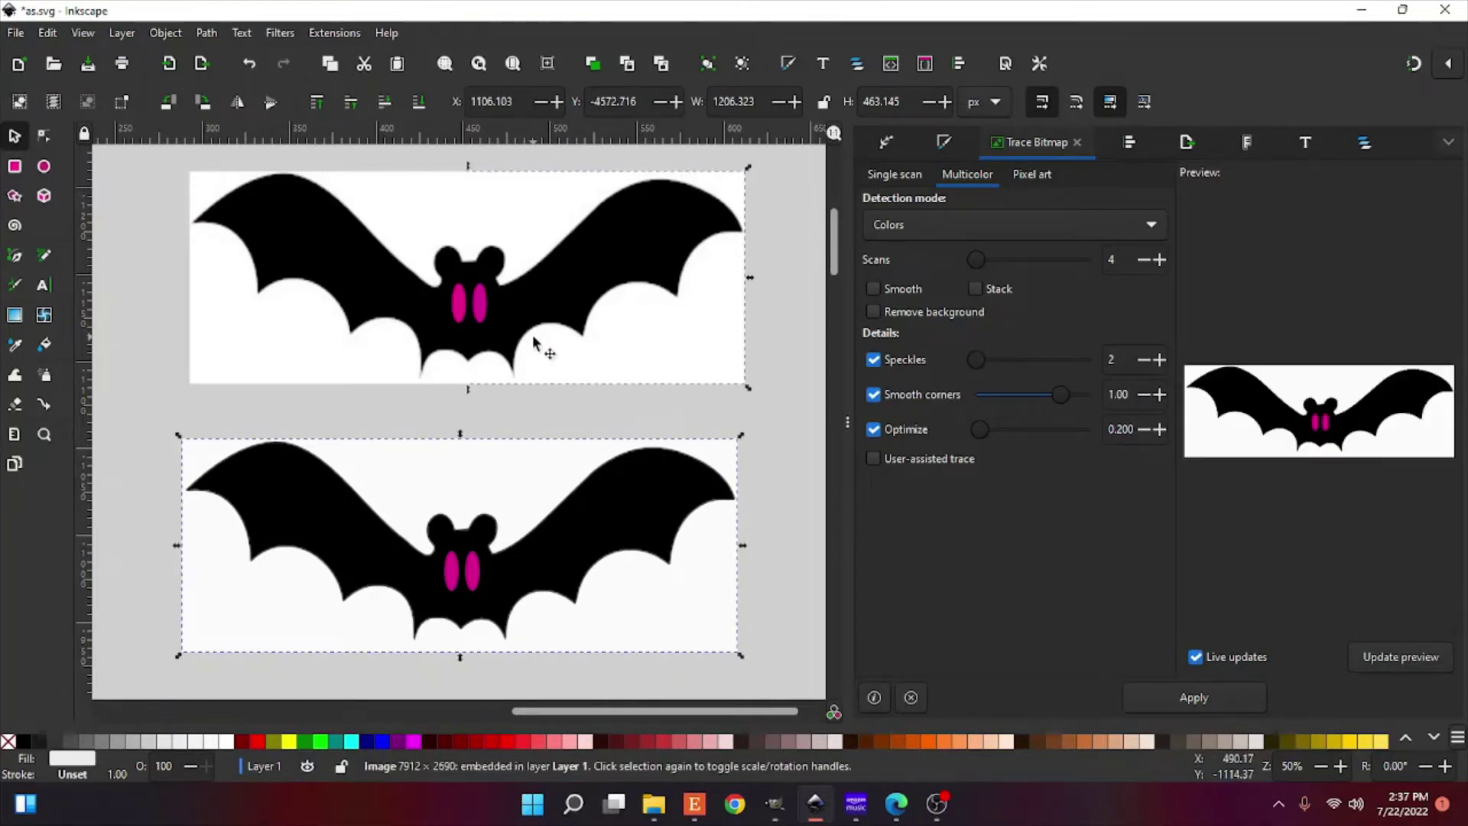
pyautogui.press('Delete')
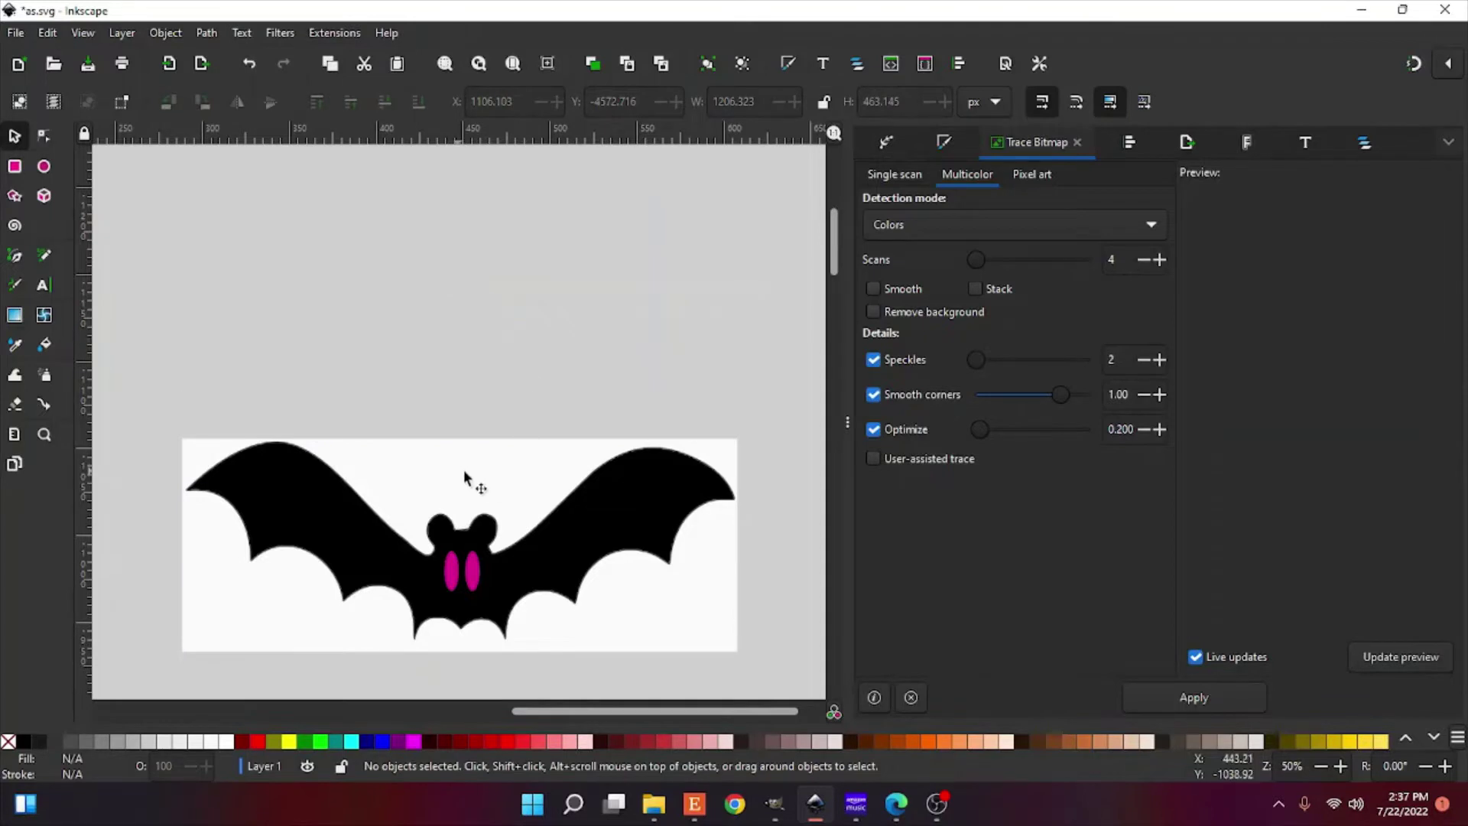
pyautogui.moveTo(465, 472); pyautogui.dragTo(487, 266)
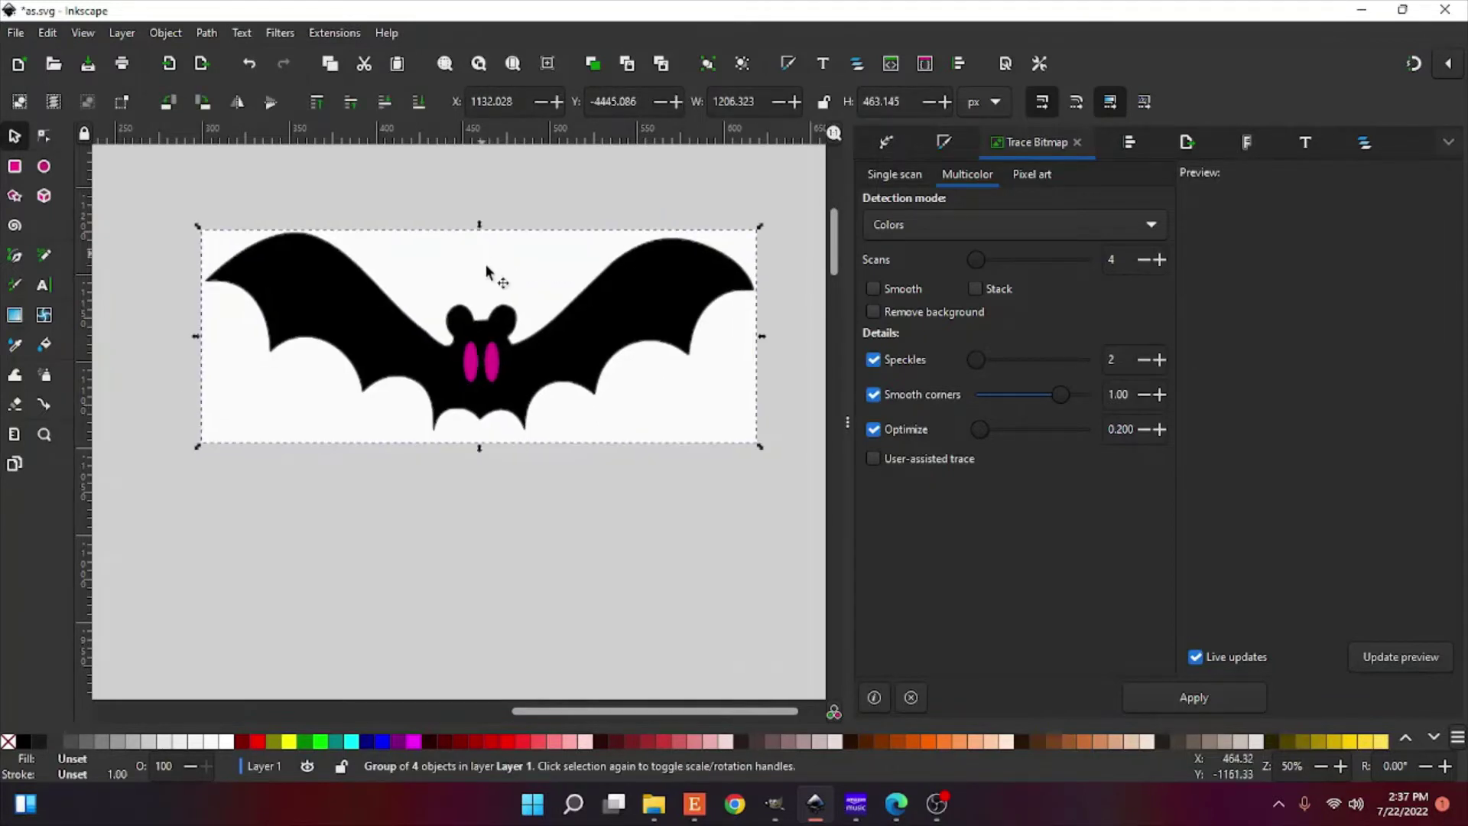
# Step: Ungroup the traced bat into its separate pieces and clear the selection
pyautogui.scroll(8, 535, 356)
pyautogui.moveTo(523, 521); pyautogui.dragTo(523, 350)
pyautogui.scroll(4, 520, 367)
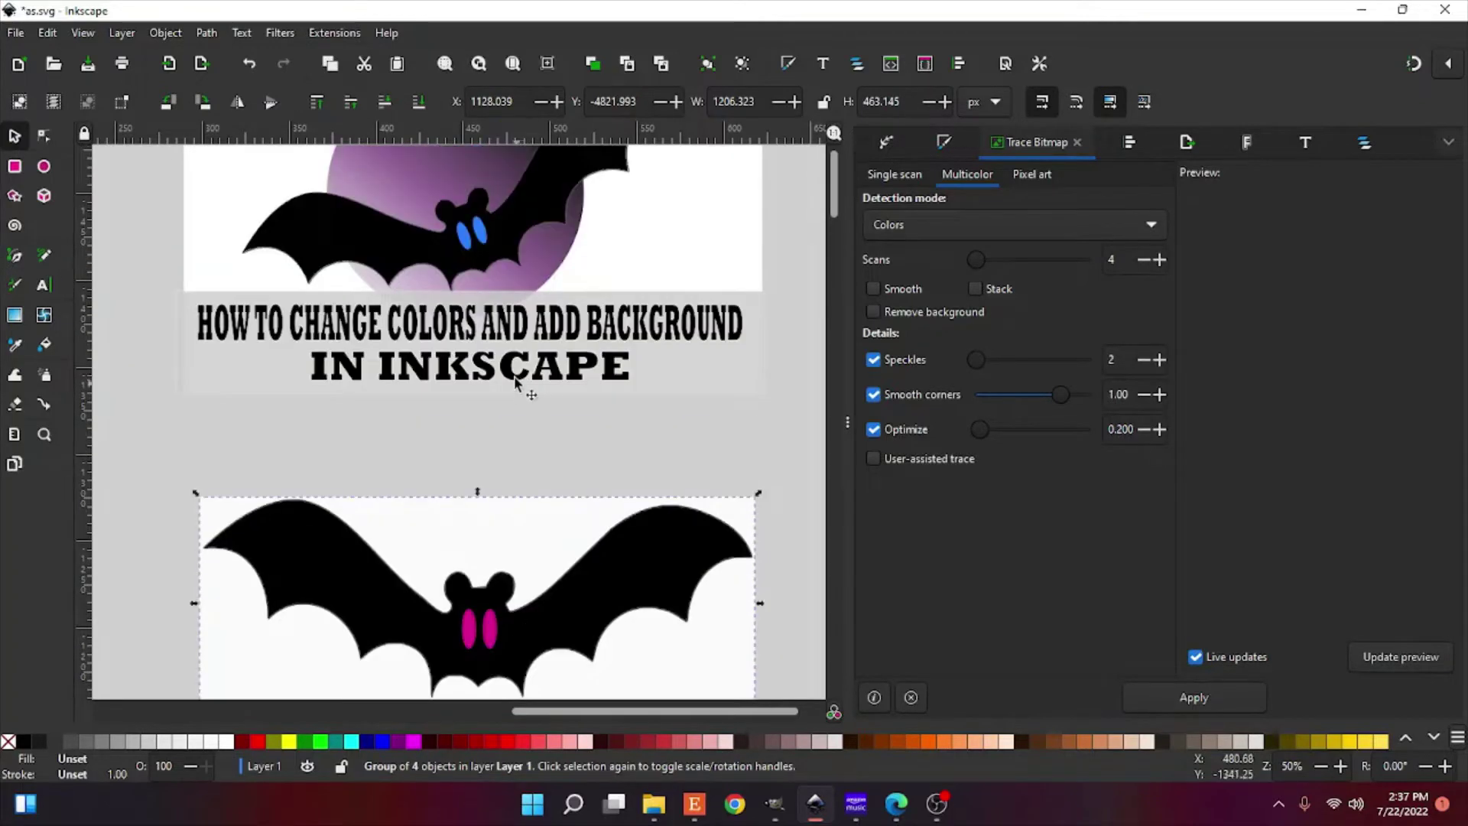
pyautogui.scroll(-4, 527, 428)
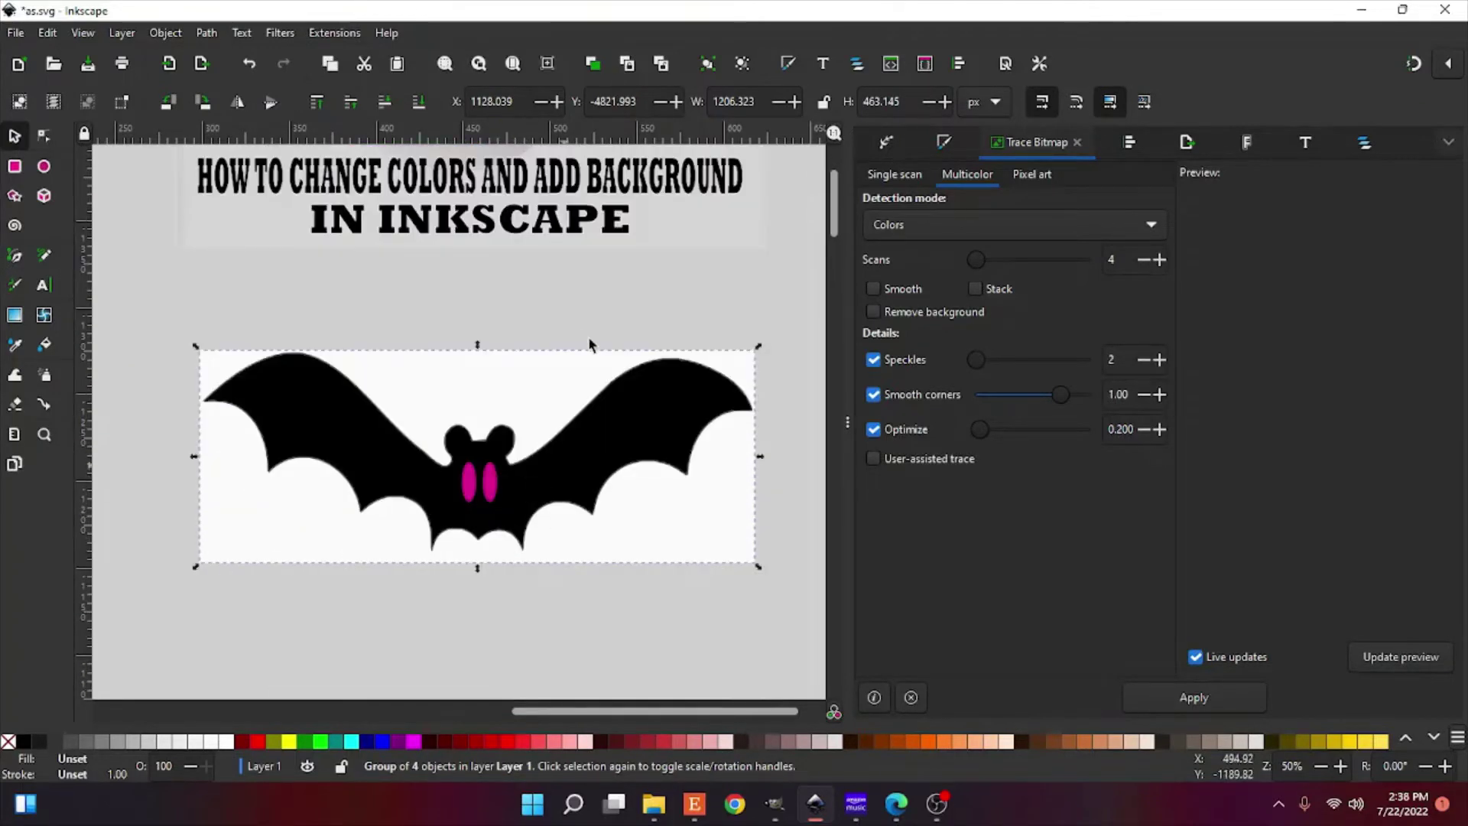
pyautogui.scroll(8, 591, 344)
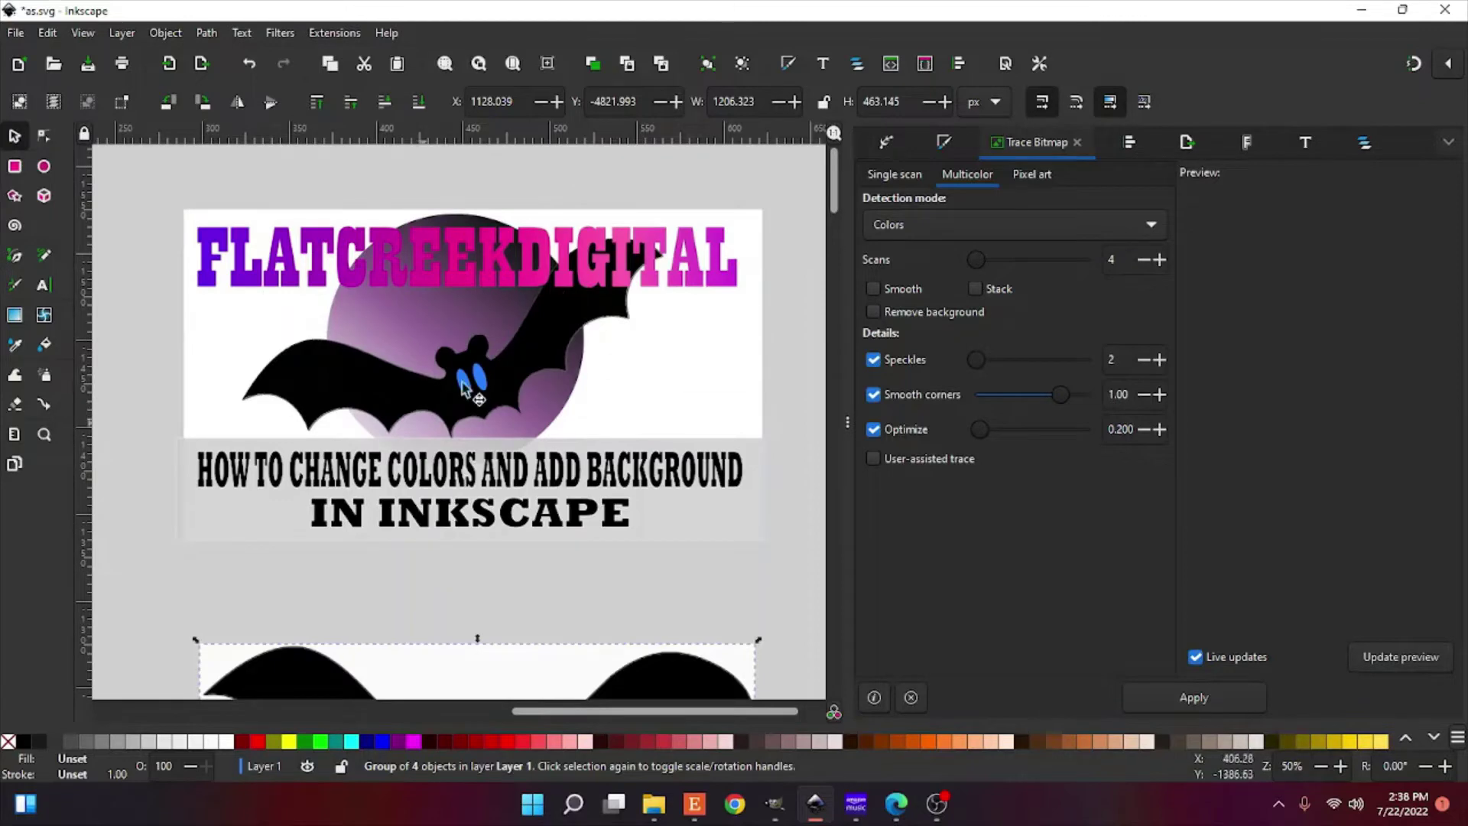
pyautogui.scroll(-2, 490, 375)
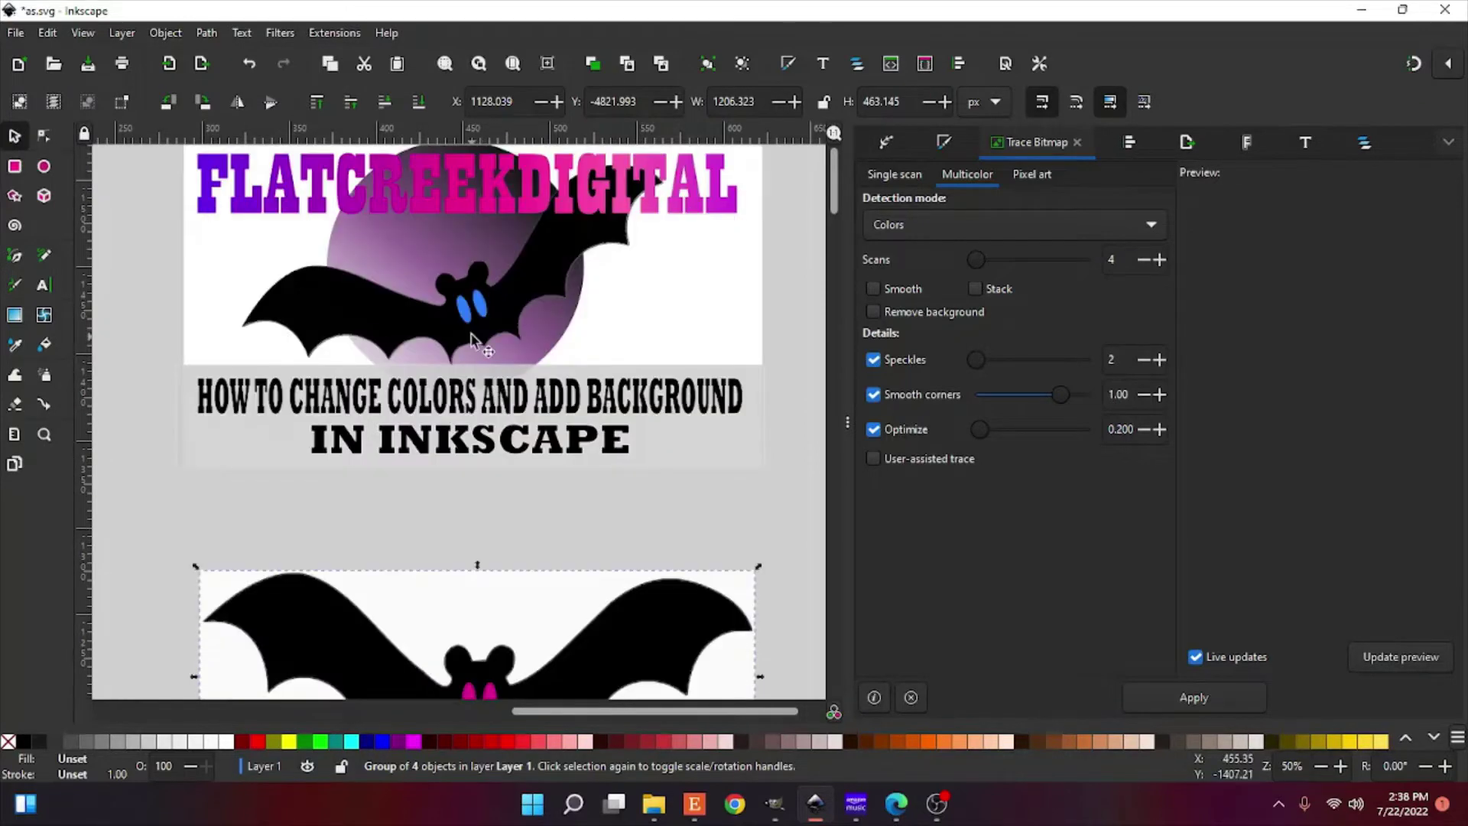
pyautogui.scroll(-4, 508, 421)
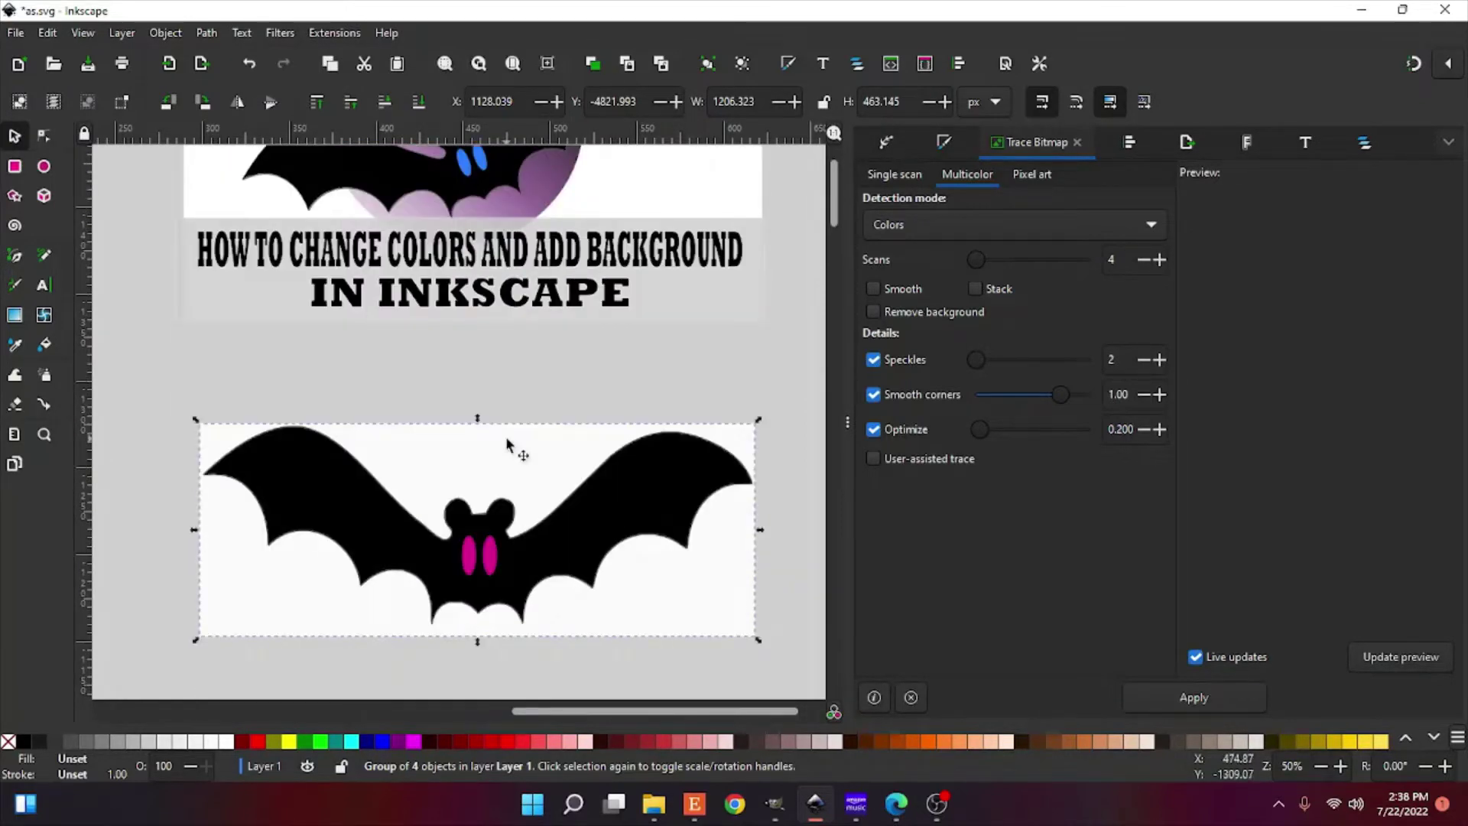
pyautogui.rightClick(573, 581)
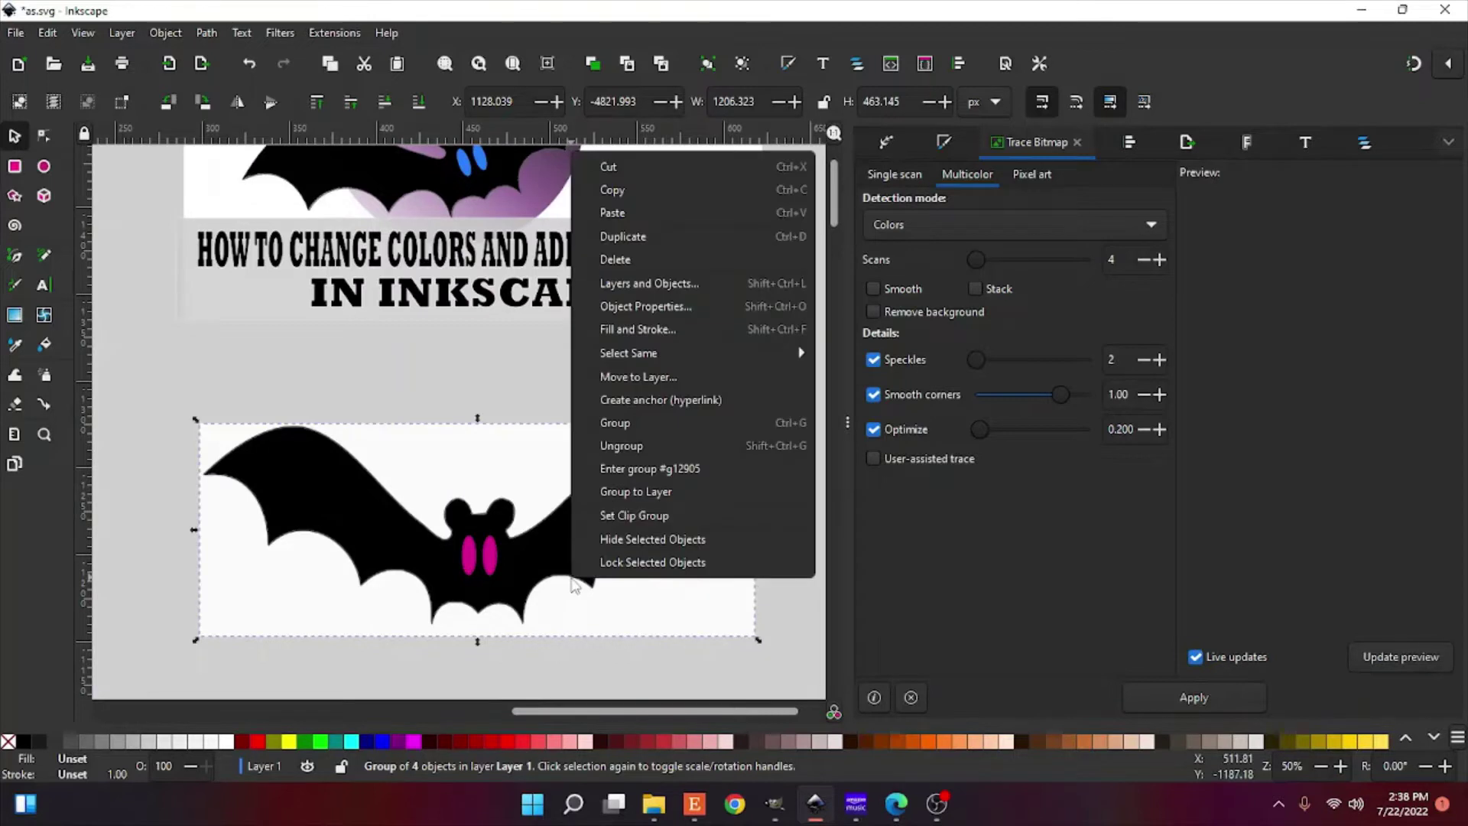
pyautogui.click(649, 444)
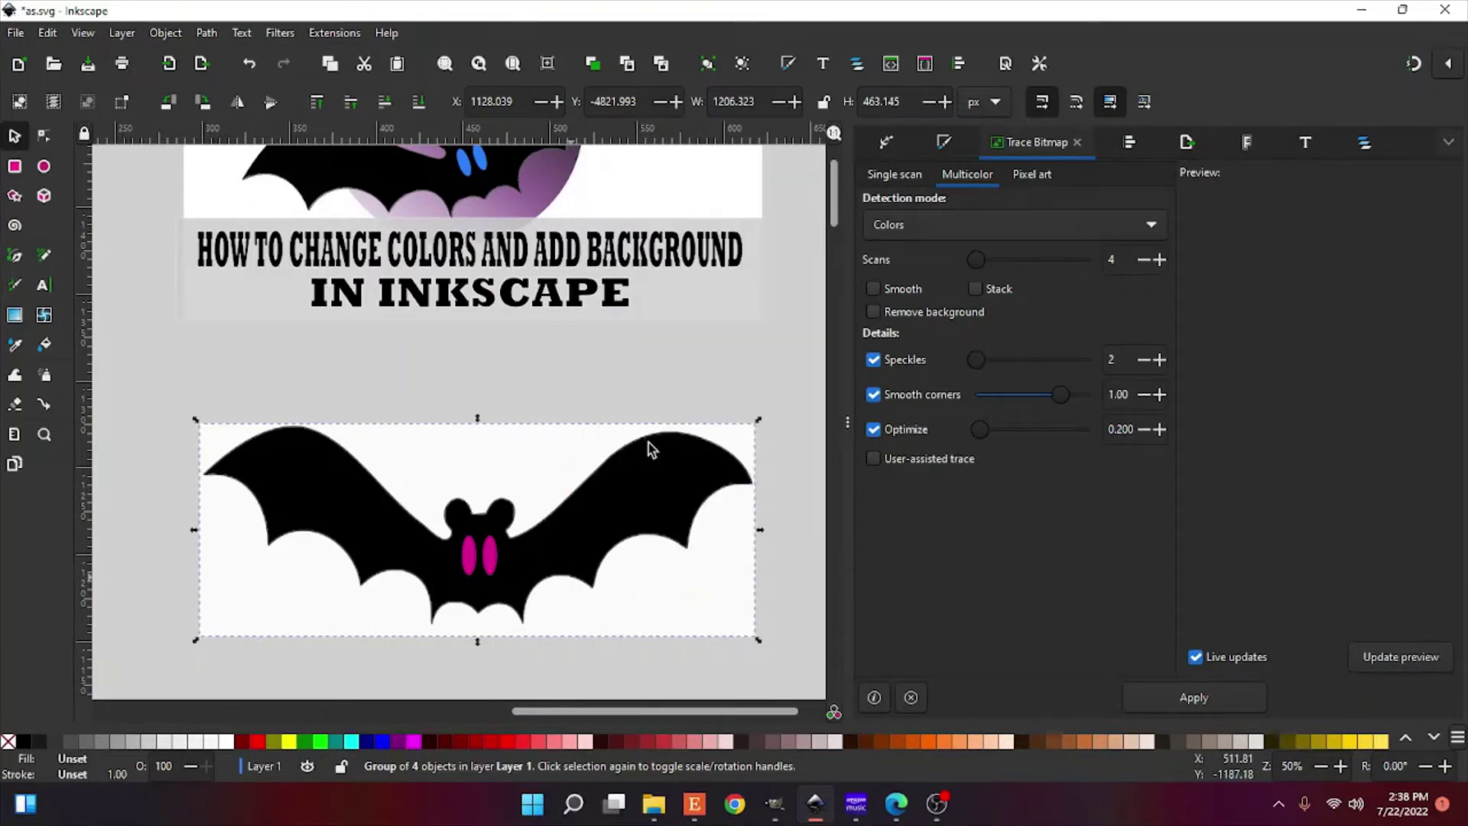
pyautogui.click(510, 369)
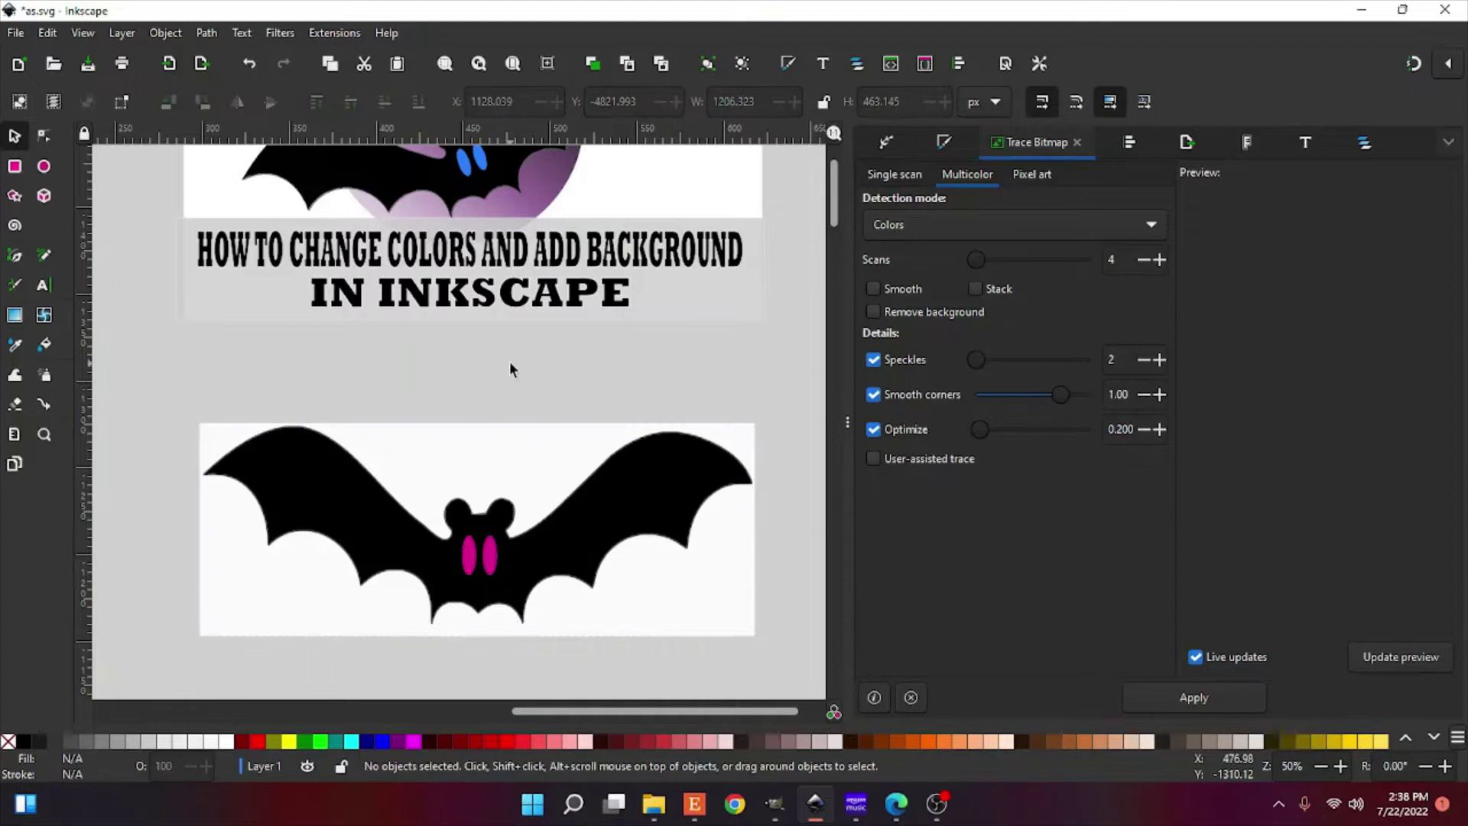
# Step: Pull the traced pieces apart and fill the top background piece fuchsia
pyautogui.moveTo(558, 554); pyautogui.dragTo(543, 502)
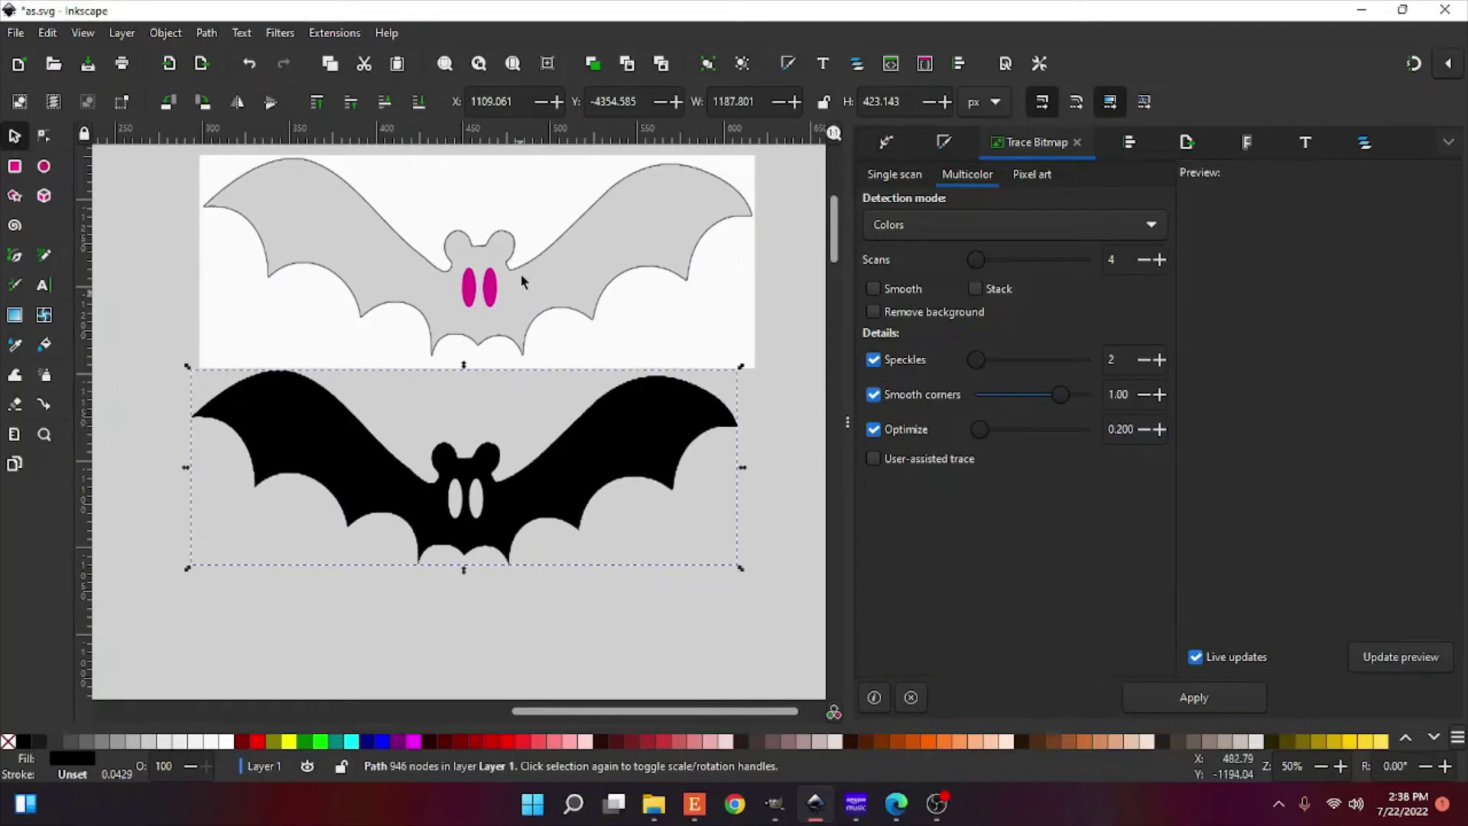
pyautogui.moveTo(521, 266); pyautogui.dragTo(527, 228)
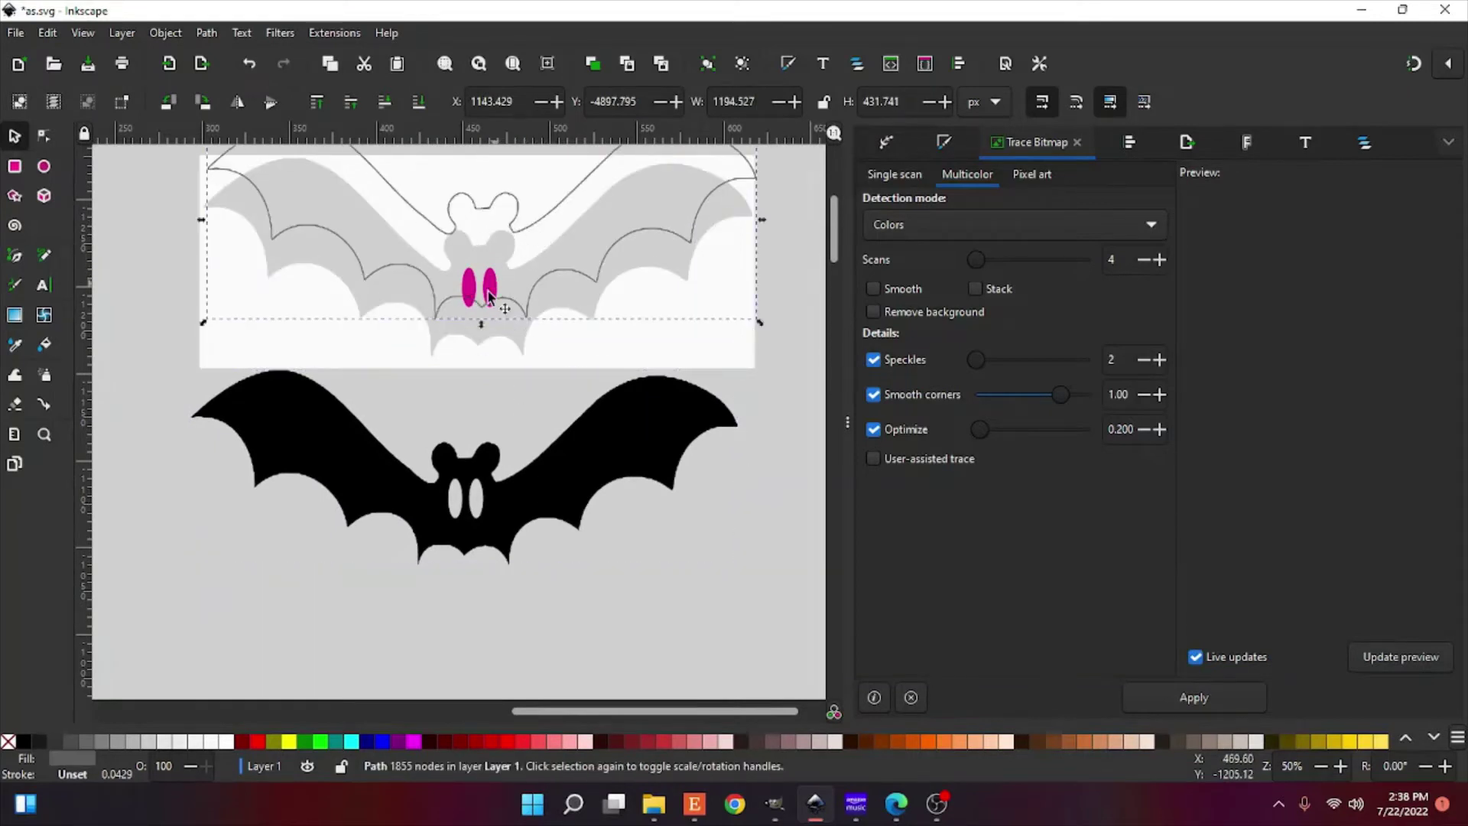
pyautogui.moveTo(520, 333); pyautogui.dragTo(484, 650)
pyautogui.click(536, 325)
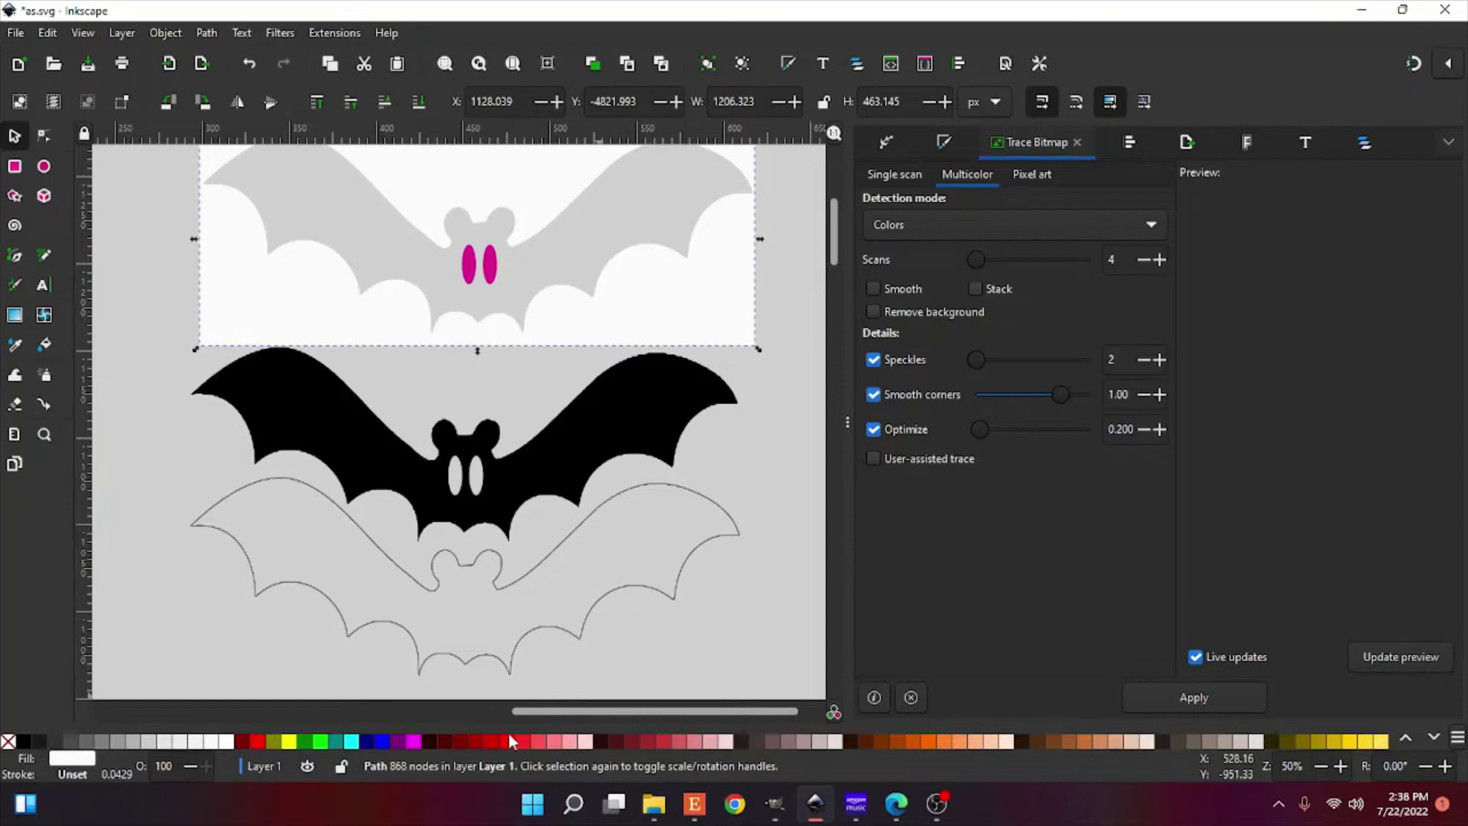
pyautogui.click(413, 742)
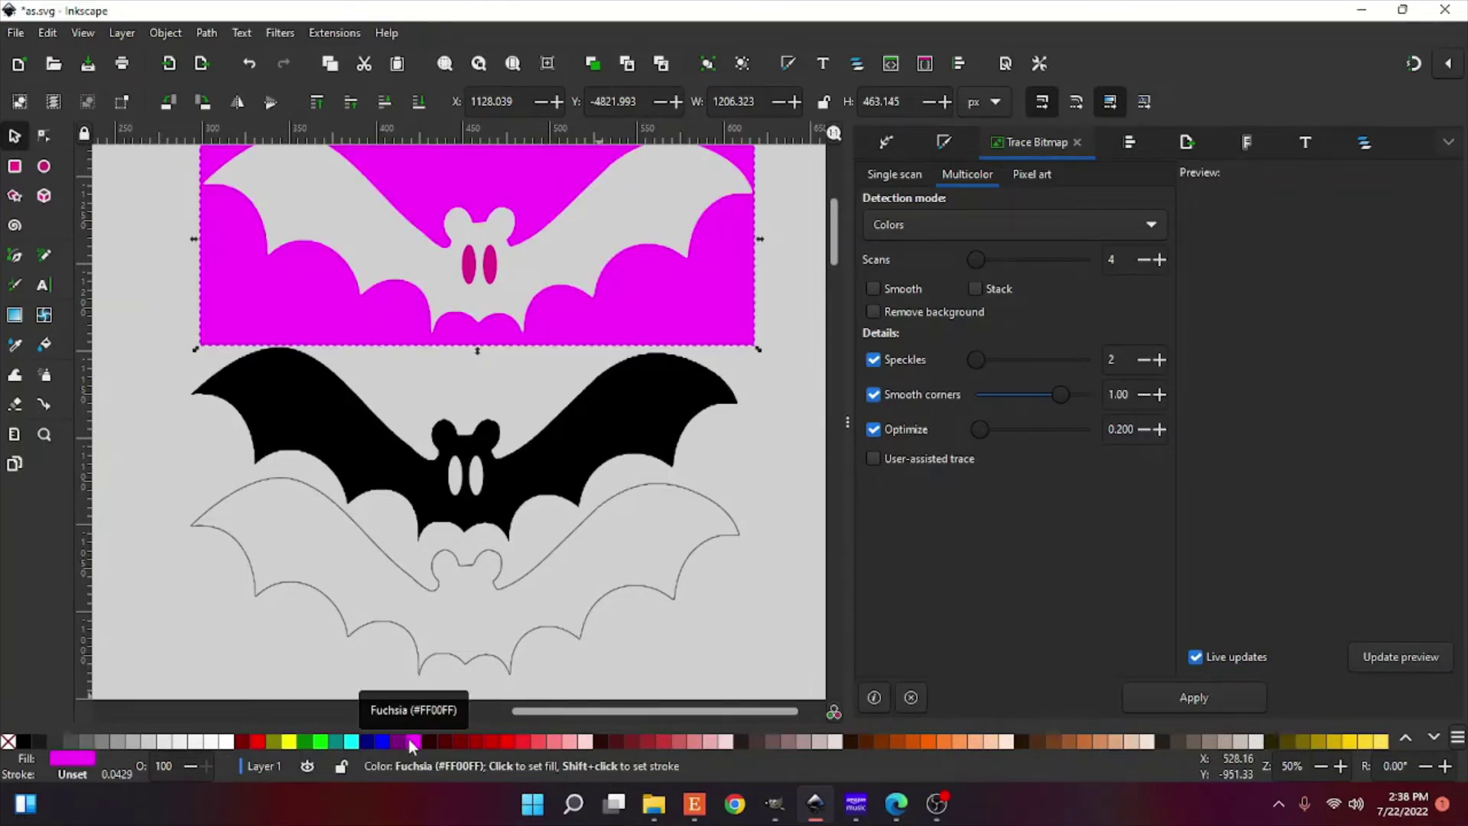
# Step: Colour the bat's eyes blue and move the black bat onto the fuchsia layer
pyautogui.scroll(3, 462, 650)
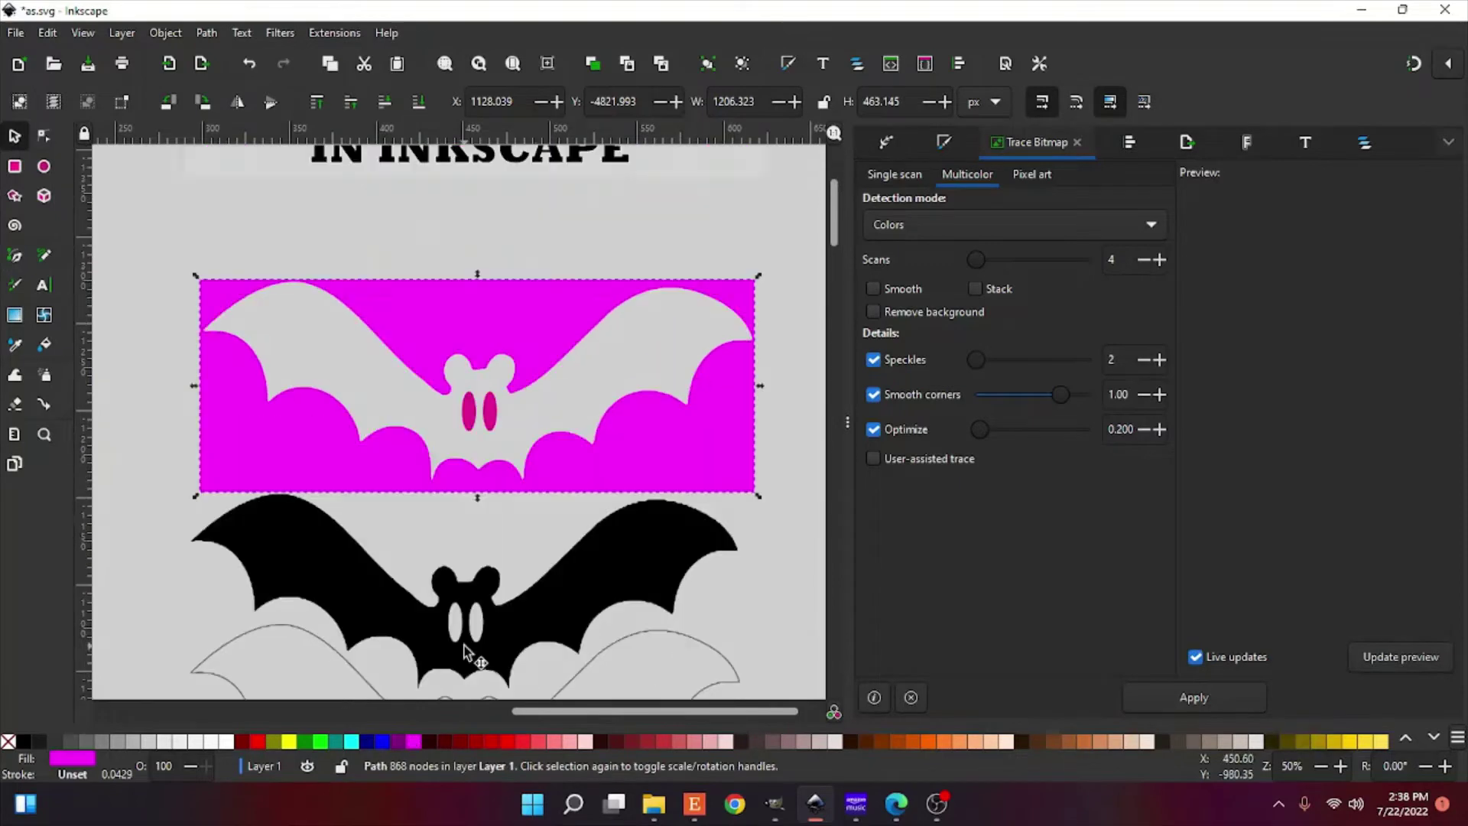
pyautogui.scroll(3, 463, 646)
pyautogui.scroll(-3, 464, 646)
pyautogui.click(489, 420)
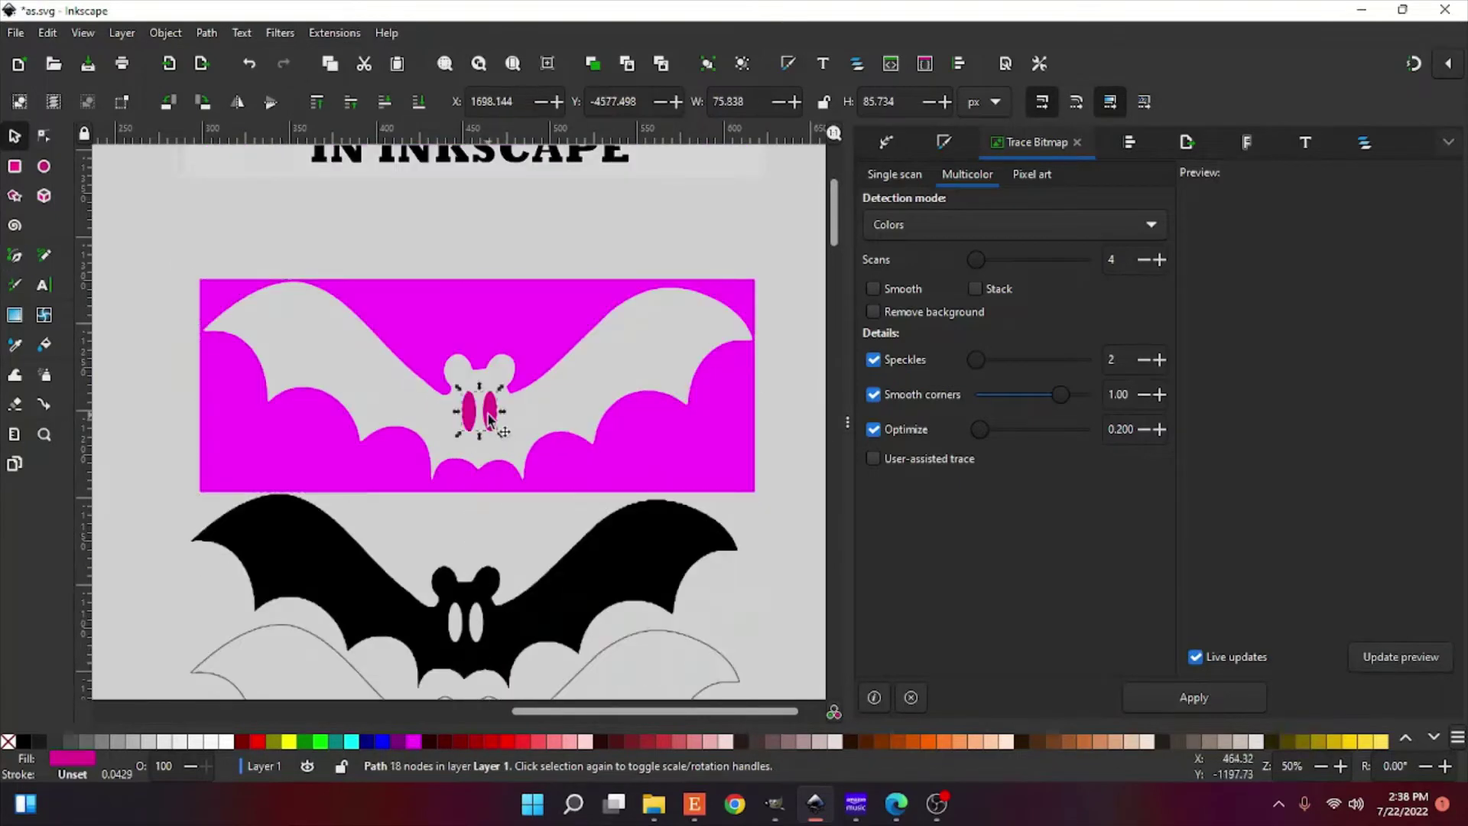
pyautogui.click(382, 742)
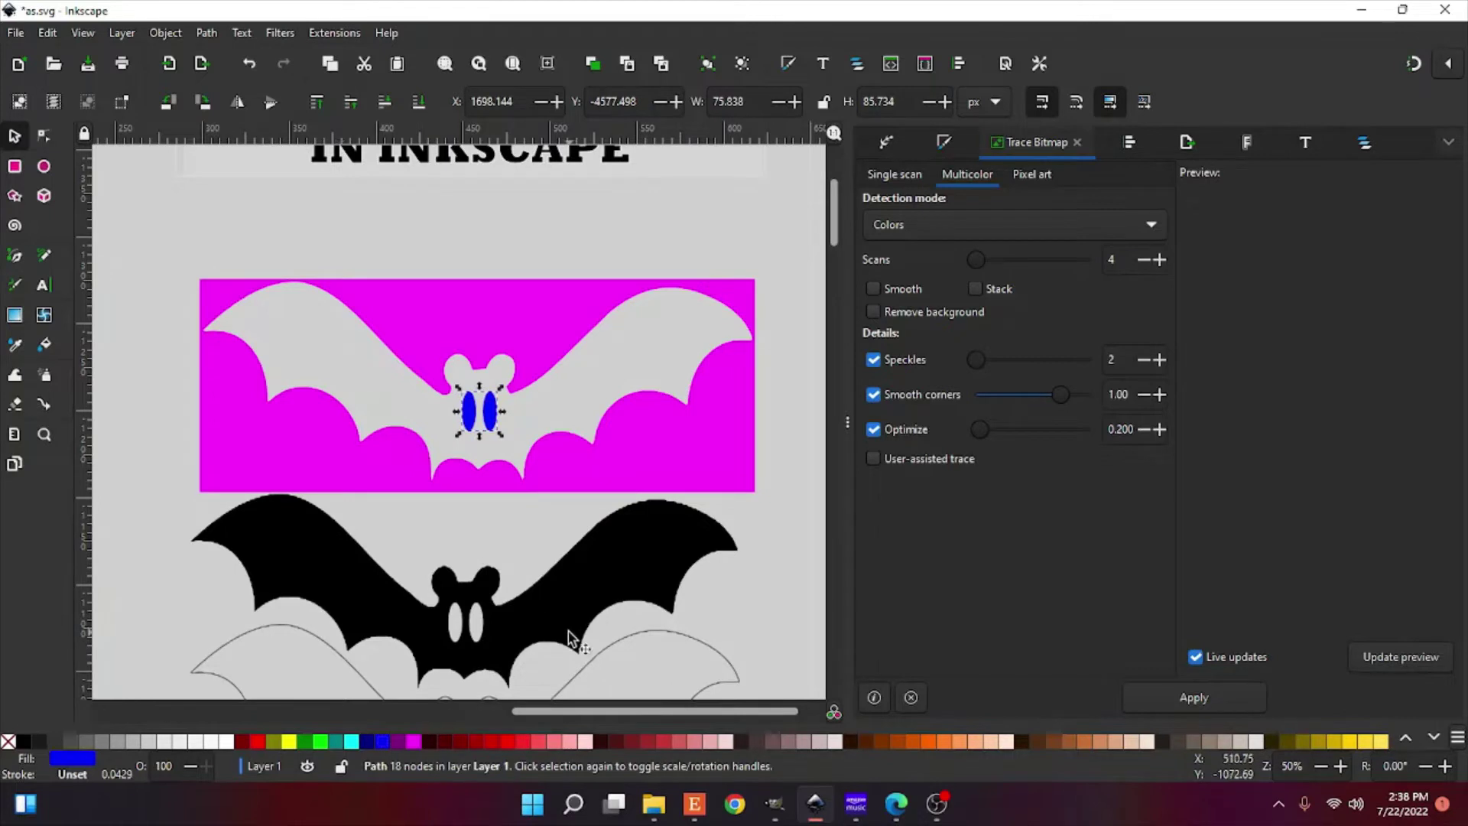
pyautogui.moveTo(568, 631); pyautogui.dragTo(585, 417)
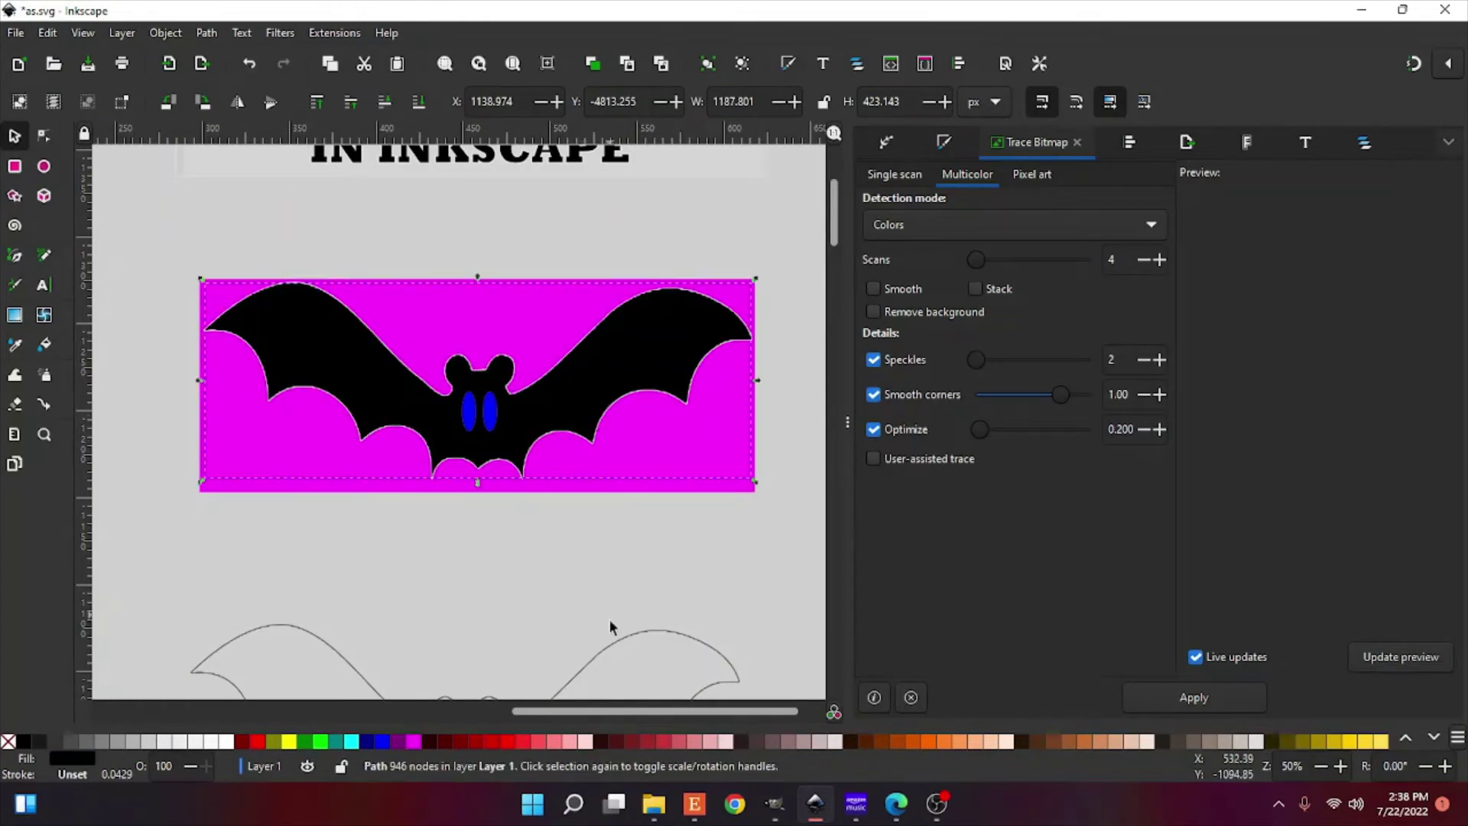
# Step: Stack the outline bat onto the fuchsia layer and select the fuchsia backdrop path
pyautogui.moveTo(609, 644); pyautogui.dragTo(621, 300)
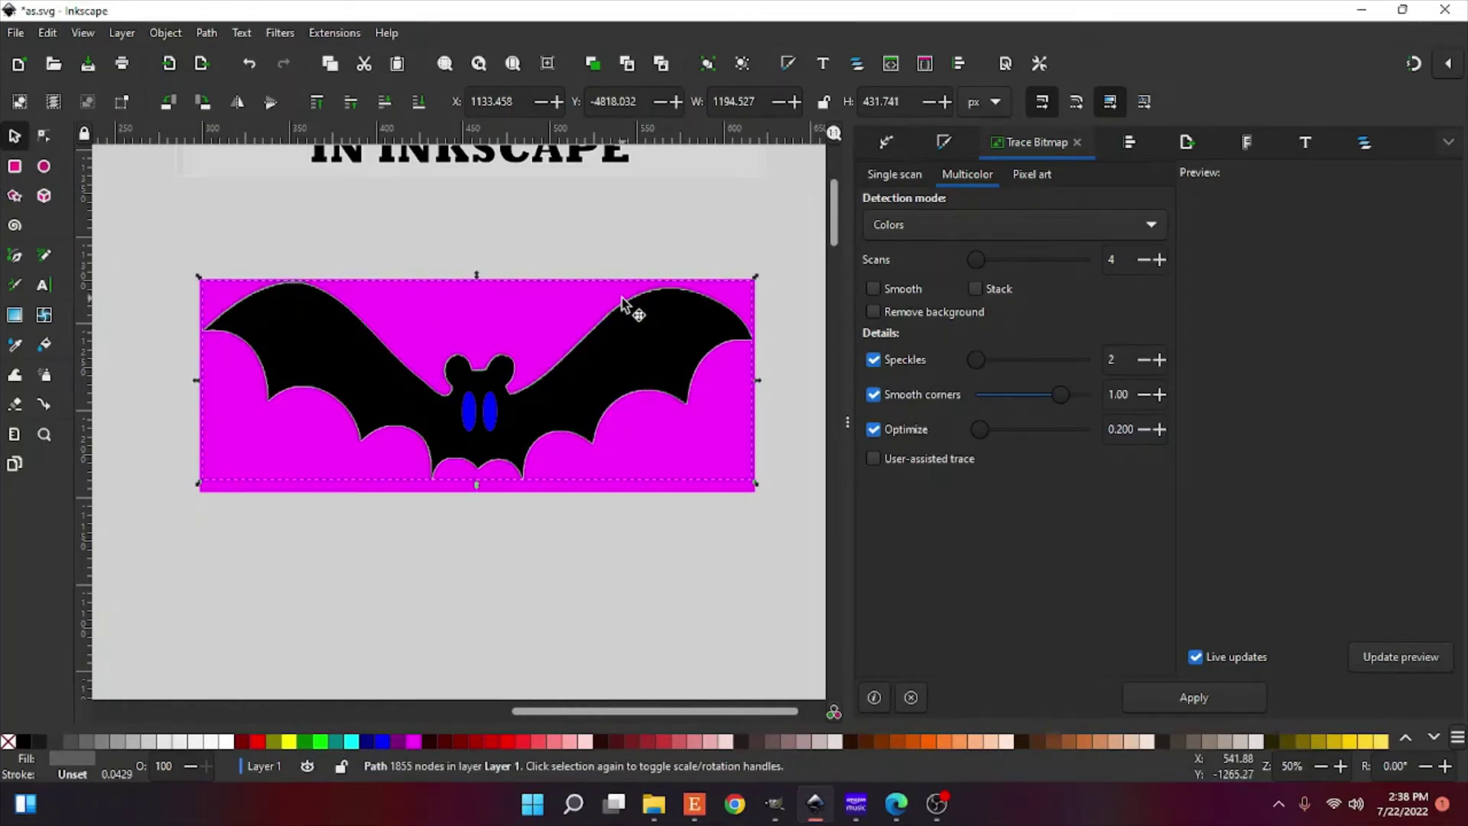
pyautogui.click(44, 138)
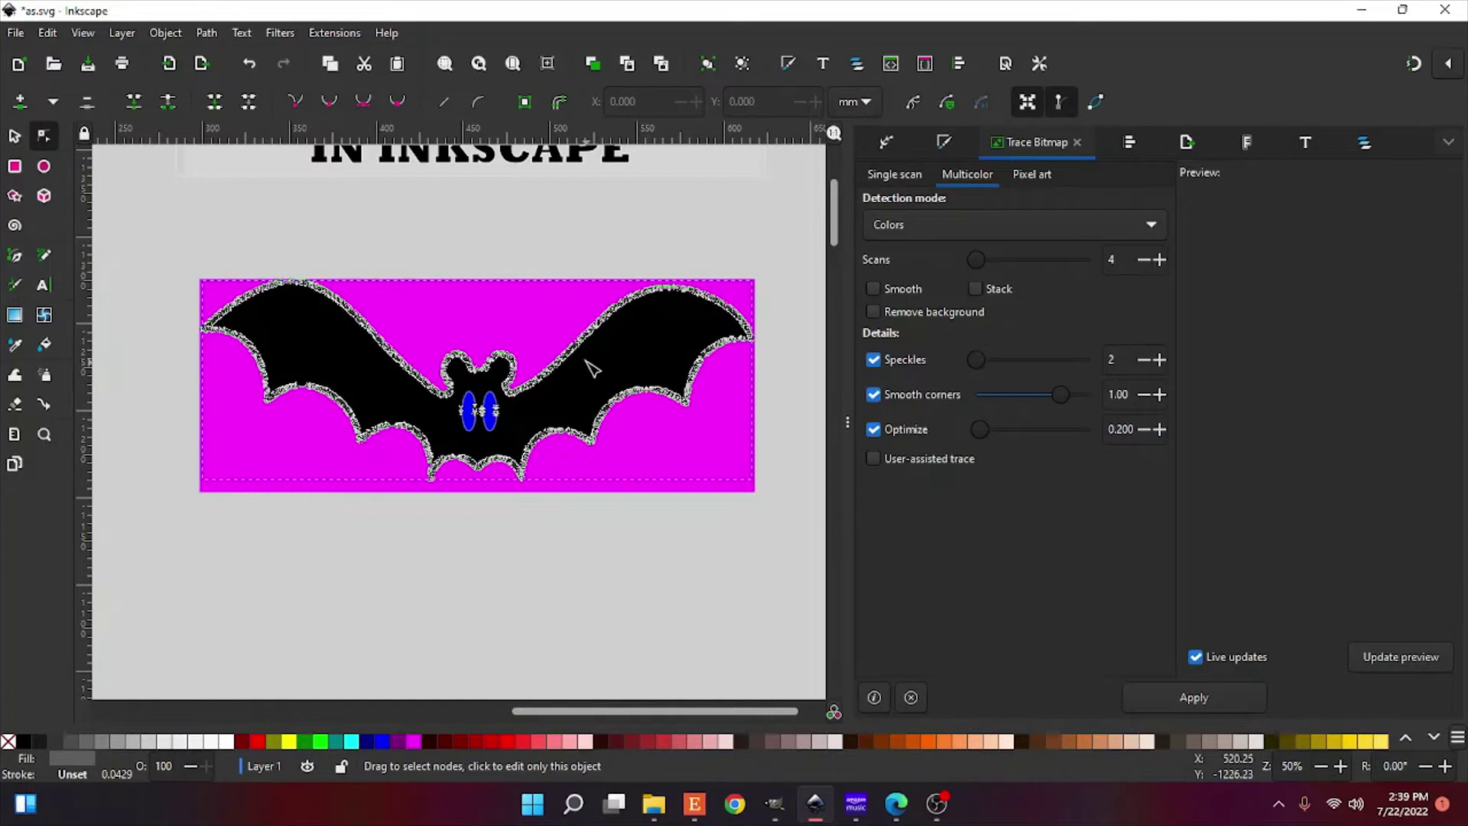
pyautogui.click(15, 137)
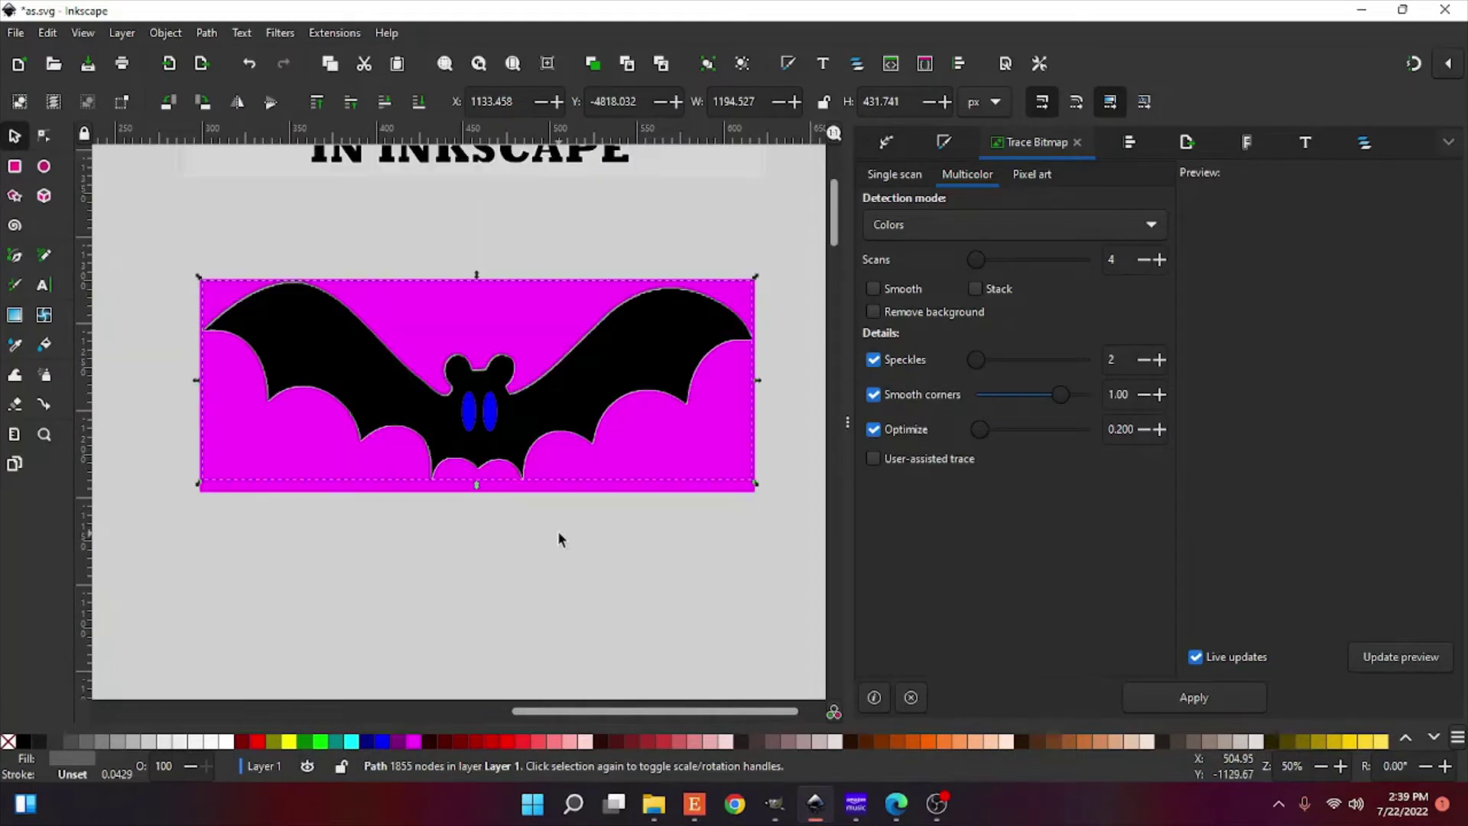
pyautogui.click(511, 310)
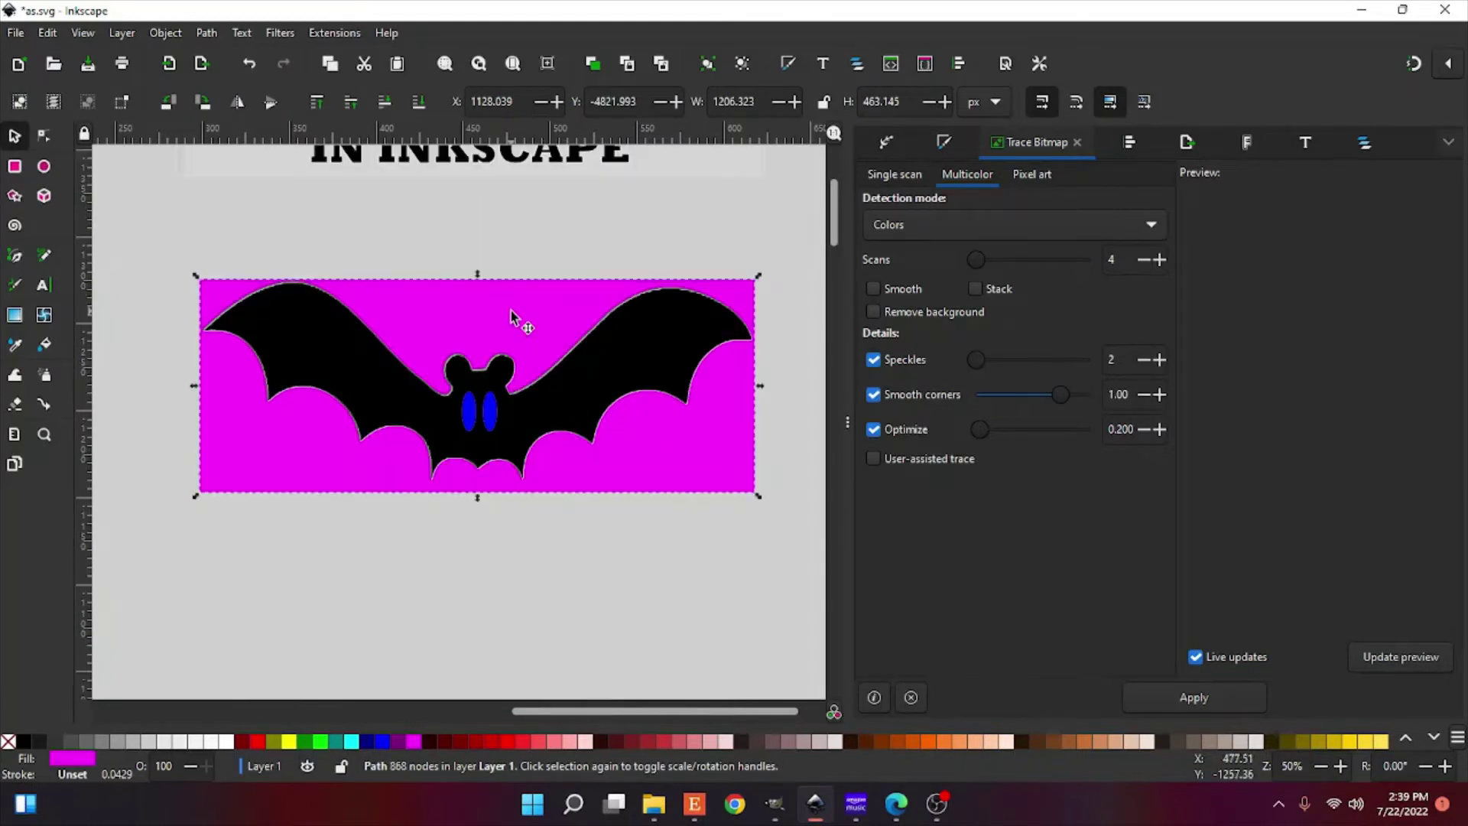
# Step: Delete the fuchsia backdrop and align the outline onto the black bat with Align and Distribute
pyautogui.press('Delete')
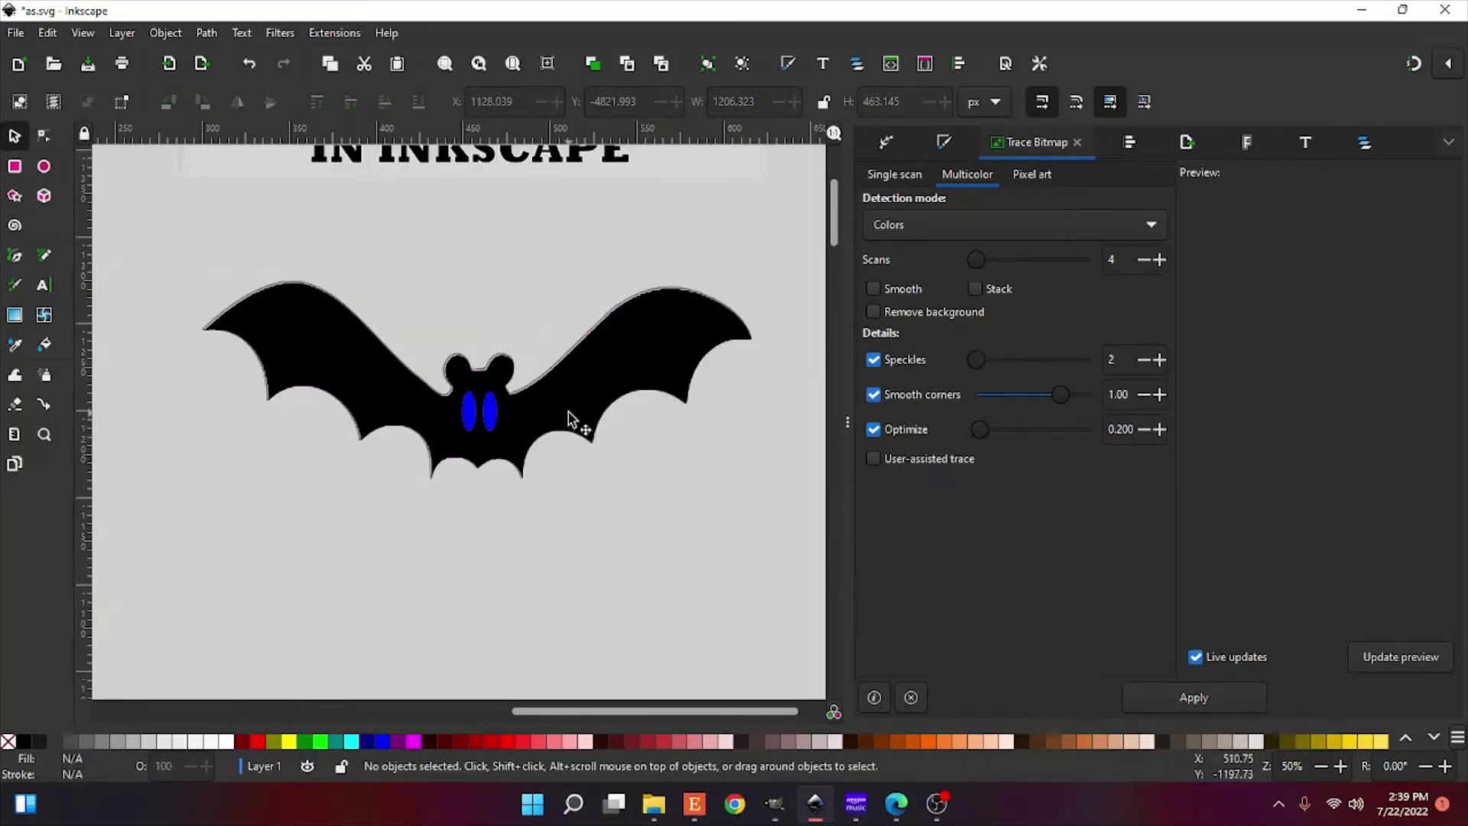
pyautogui.moveTo(569, 412); pyautogui.dragTo(566, 407)
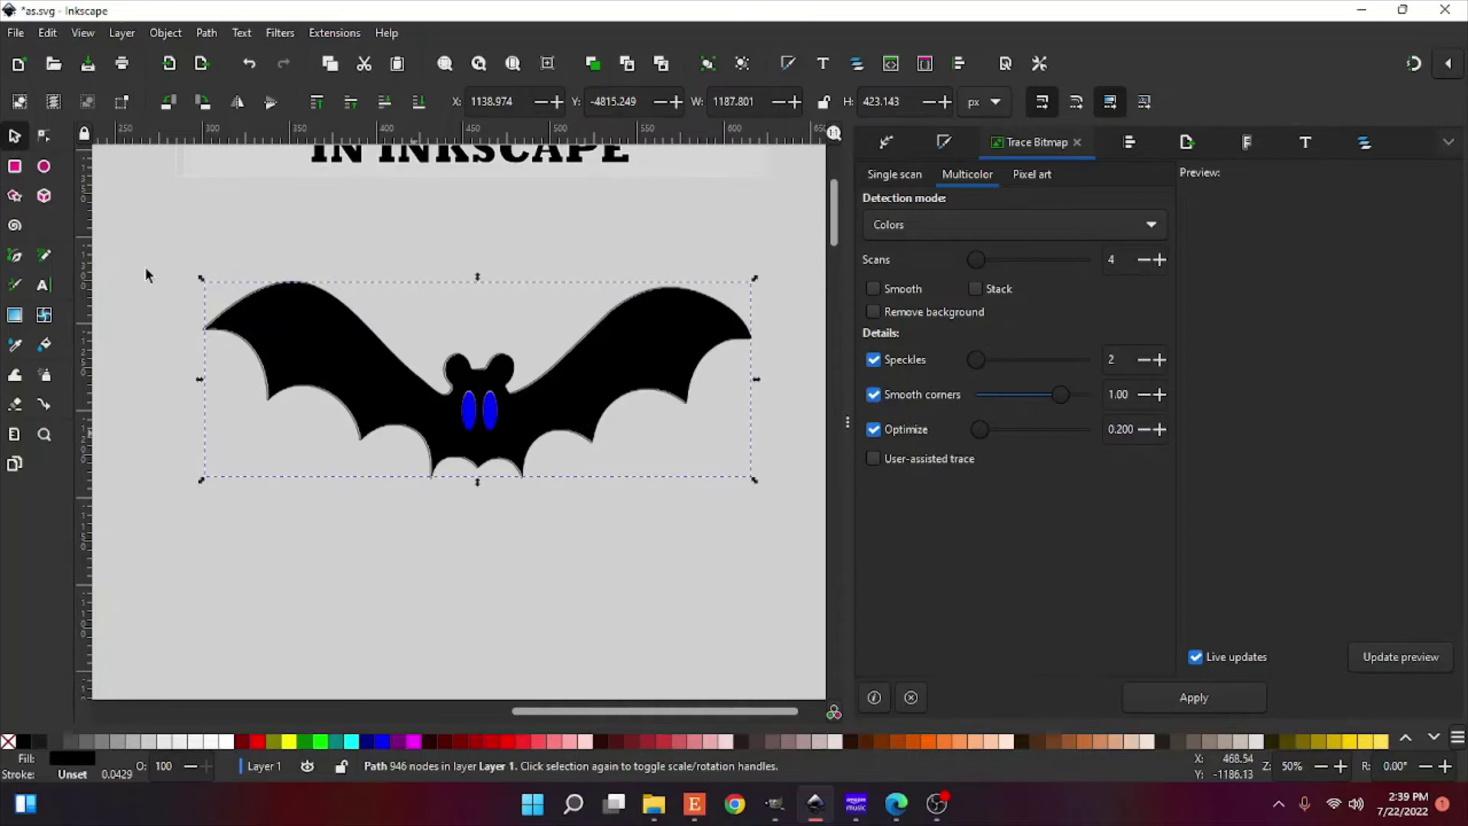
pyautogui.moveTo(121, 234); pyautogui.dragTo(789, 562)
pyautogui.keyDown('shift'); pyautogui.click(468, 416); pyautogui.keyUp('shift')
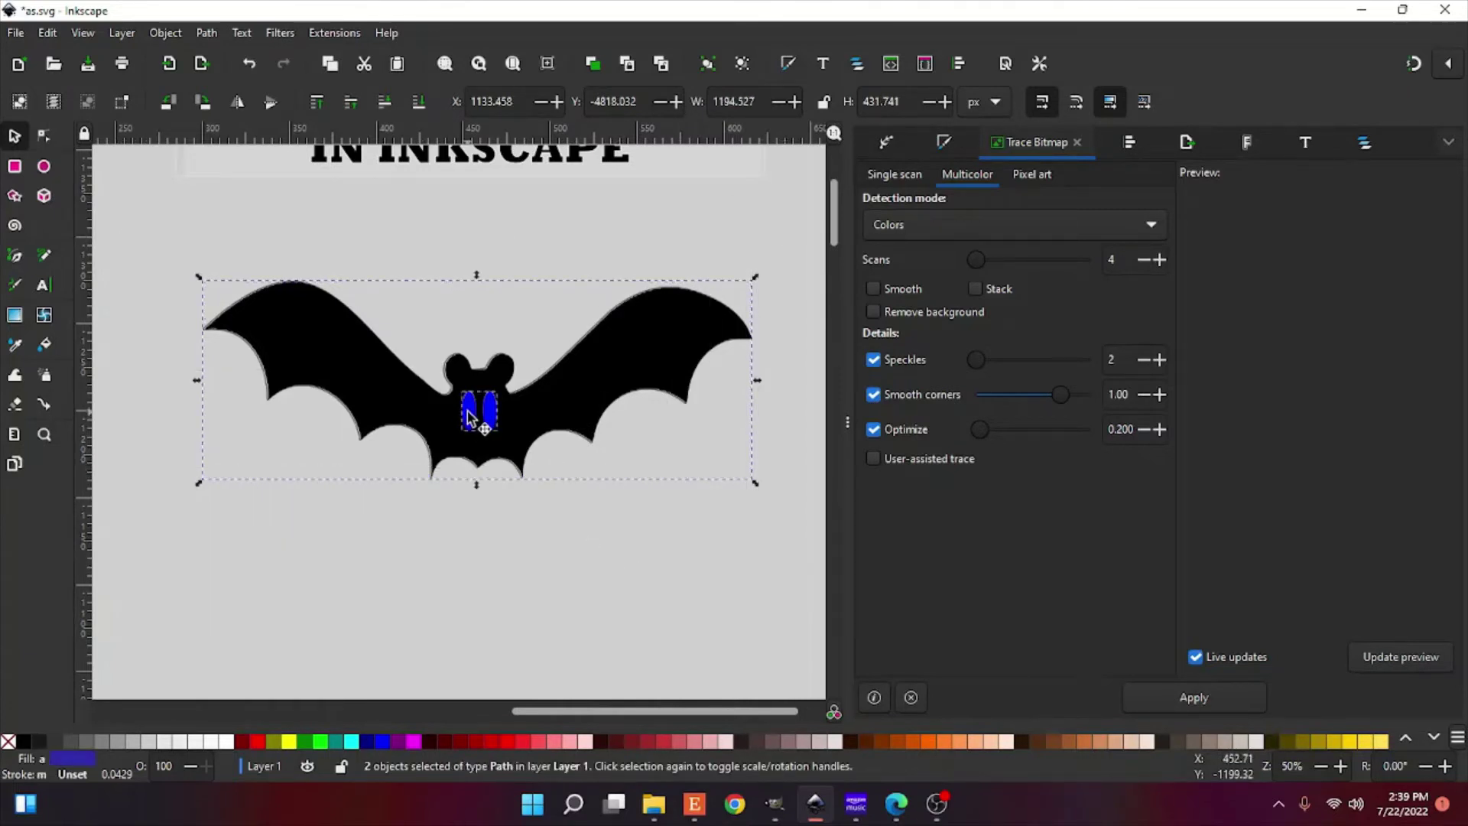
pyautogui.keyDown('shift'); pyautogui.click(475, 416); pyautogui.keyUp('shift')
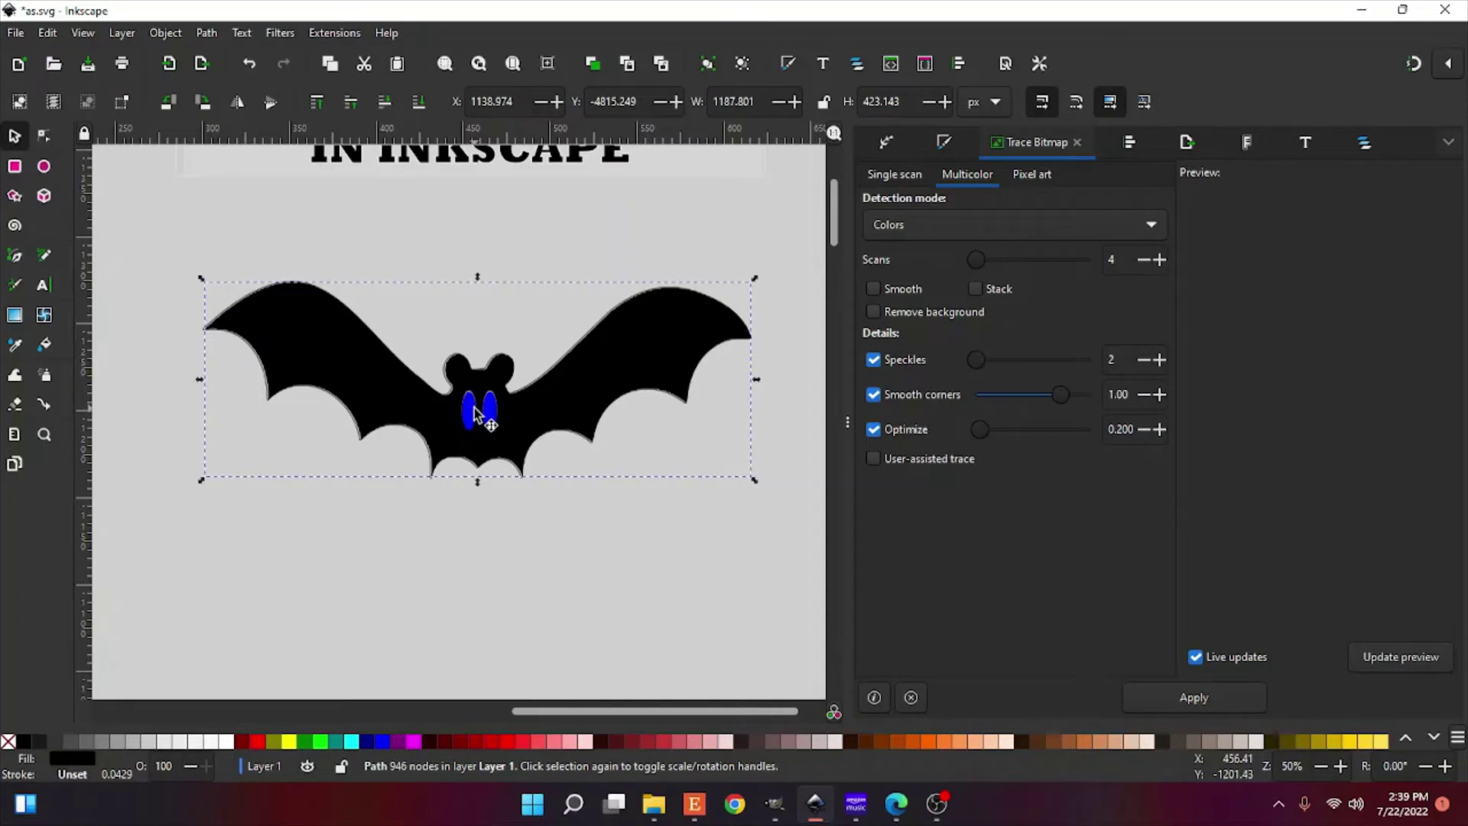
pyautogui.moveTo(360, 370); pyautogui.dragTo(351, 394)
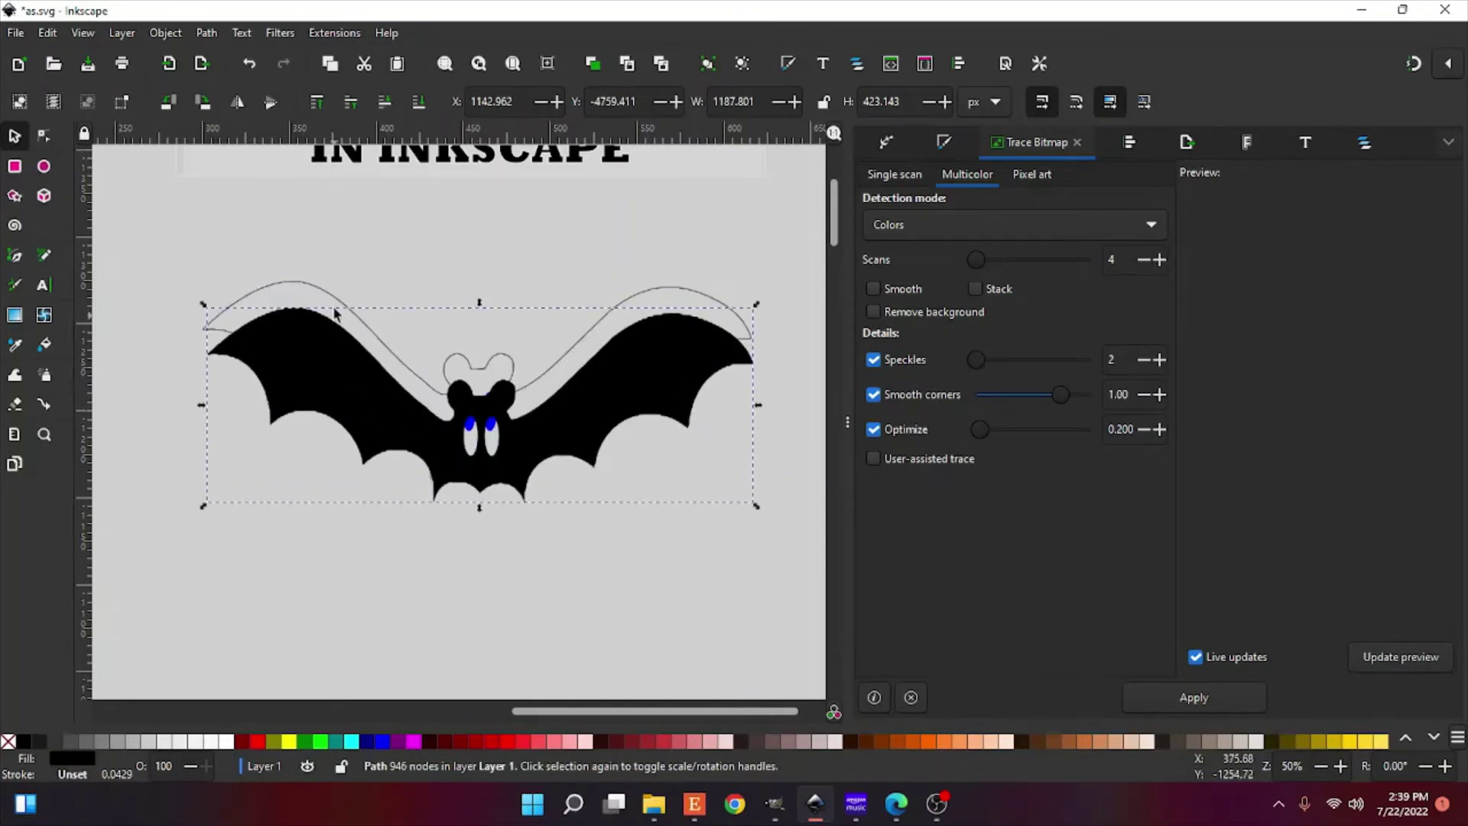
pyautogui.keyDown('shift'); pyautogui.click(335, 312); pyautogui.keyUp('shift')
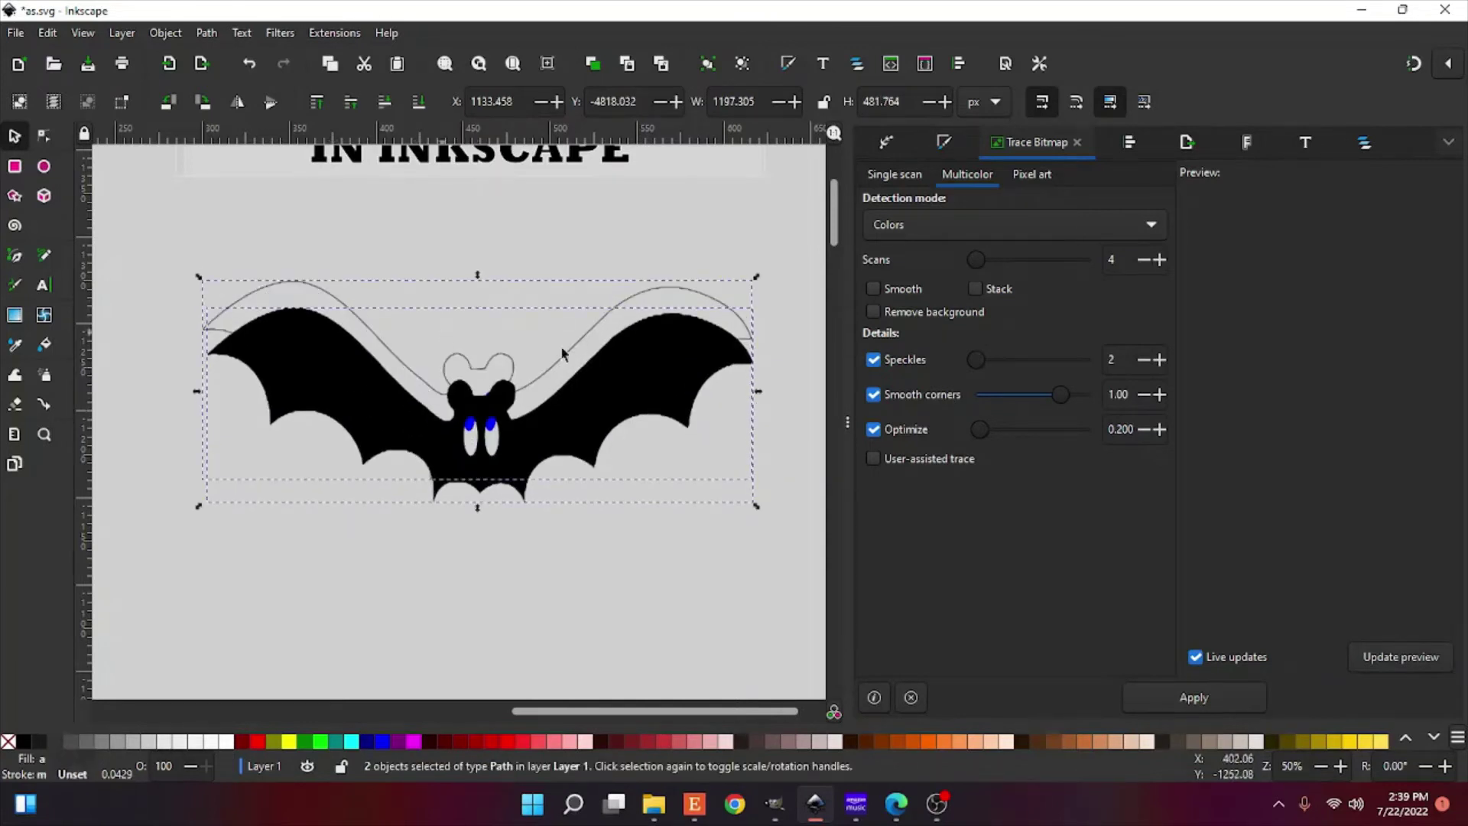
pyautogui.click(1140, 141)
pyautogui.click(949, 348)
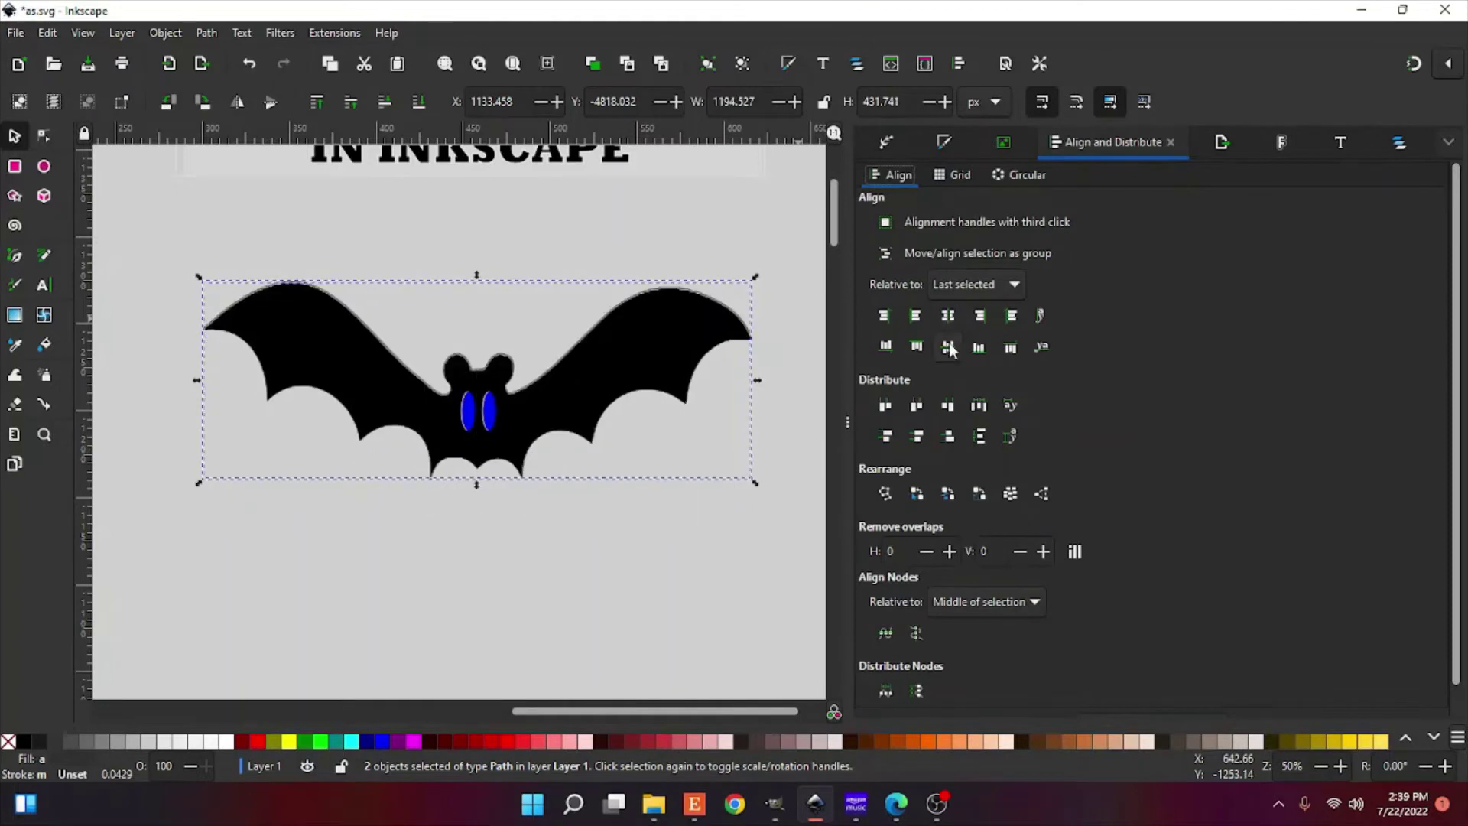
# Step: Select the blue eyes and nudge them left and back right
pyautogui.click(418, 578)
pyautogui.click(495, 423)
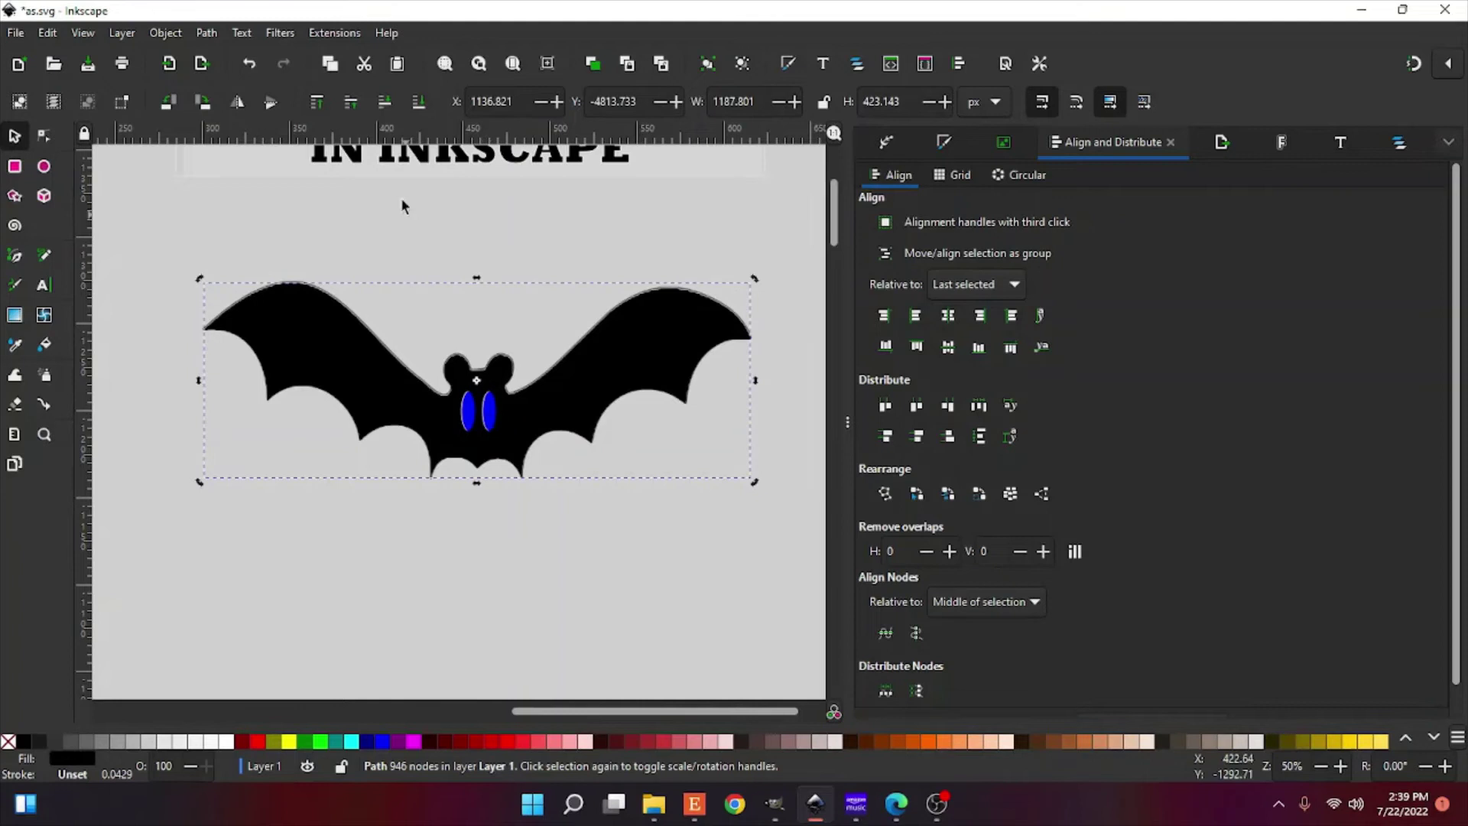
pyautogui.click(419, 107)
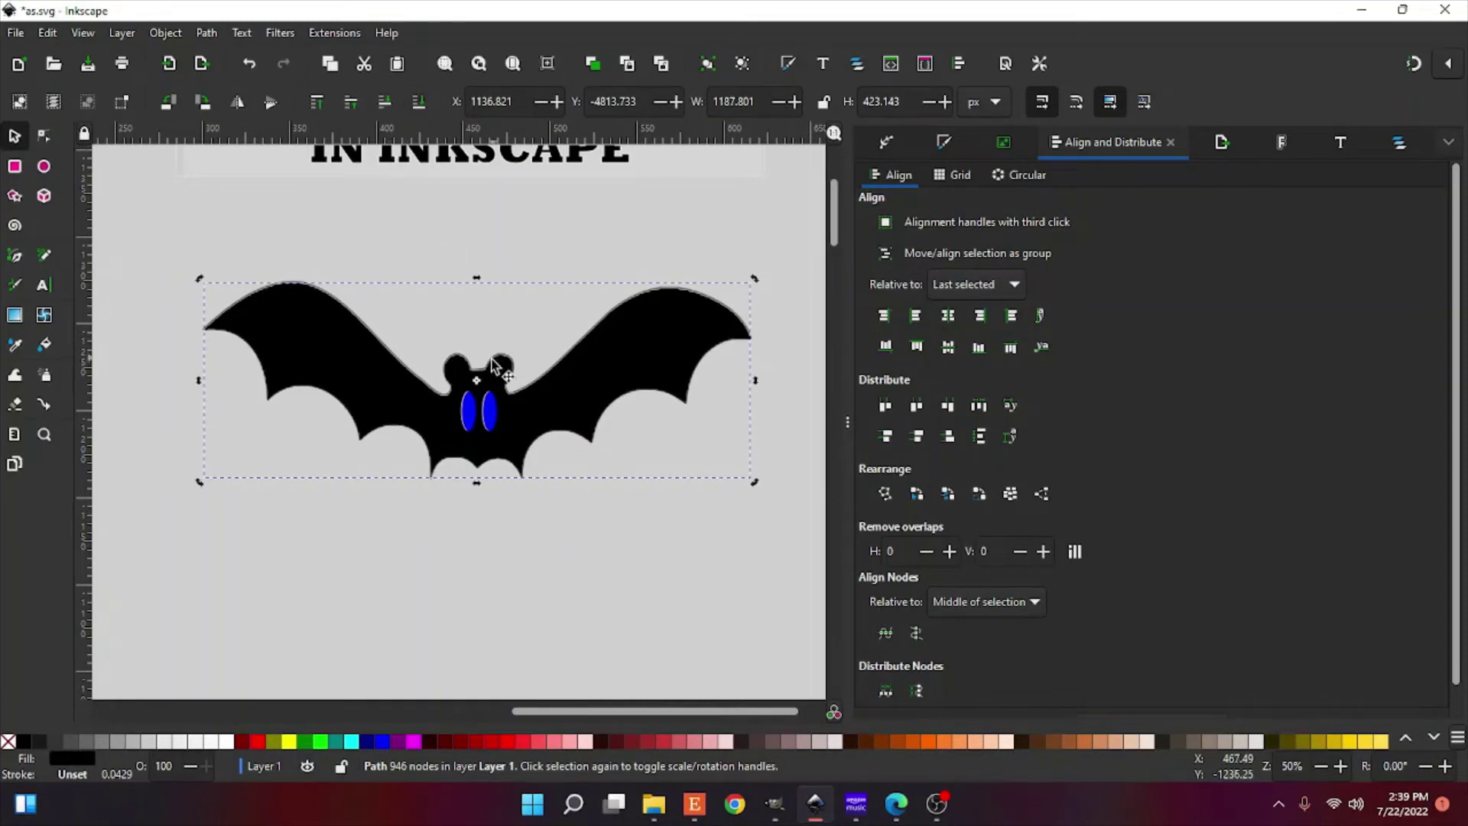
pyautogui.click(493, 413)
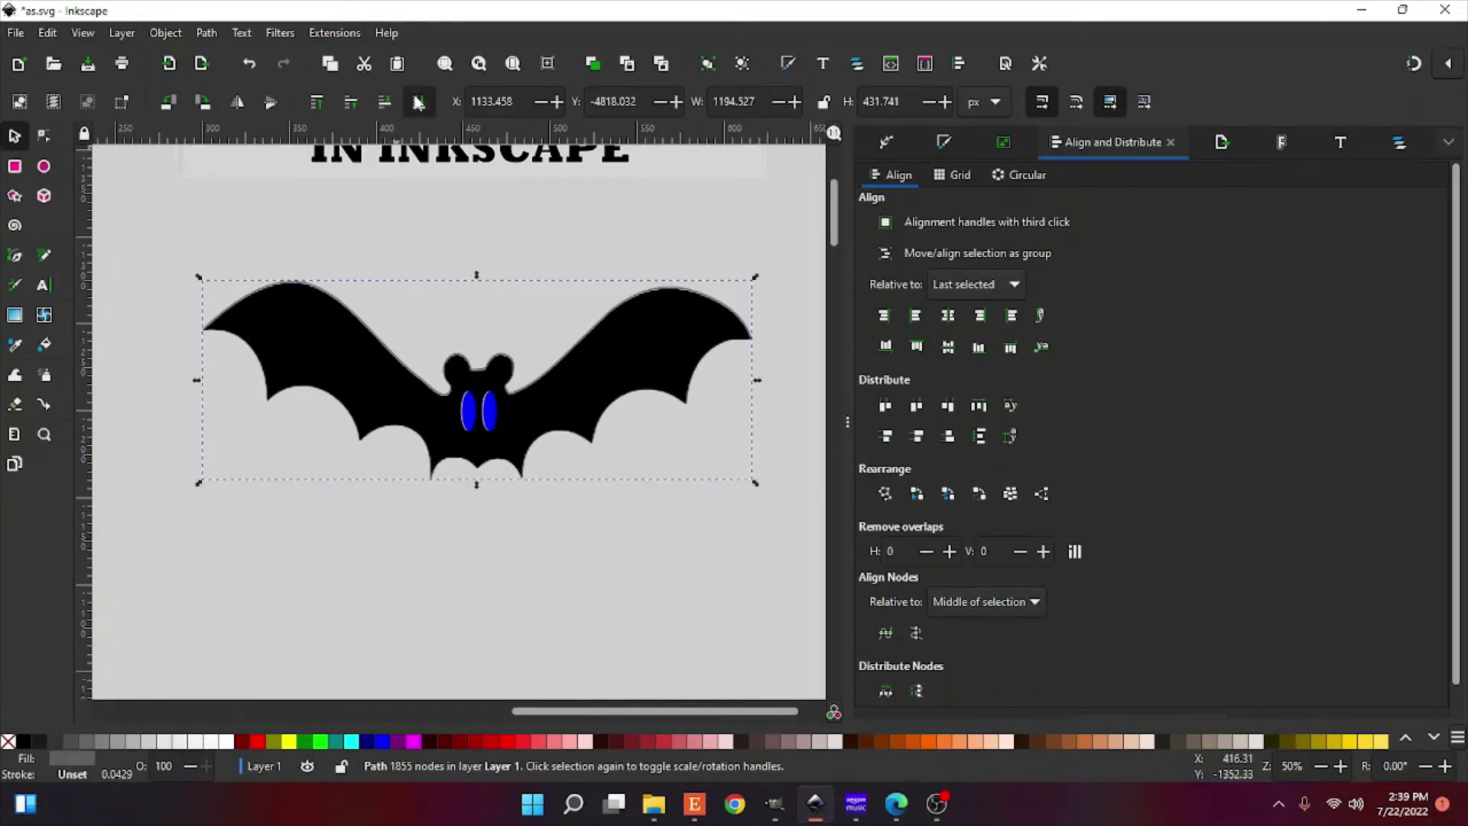
pyautogui.keyDown('alt'); pyautogui.click(494, 413); pyautogui.keyUp('alt')
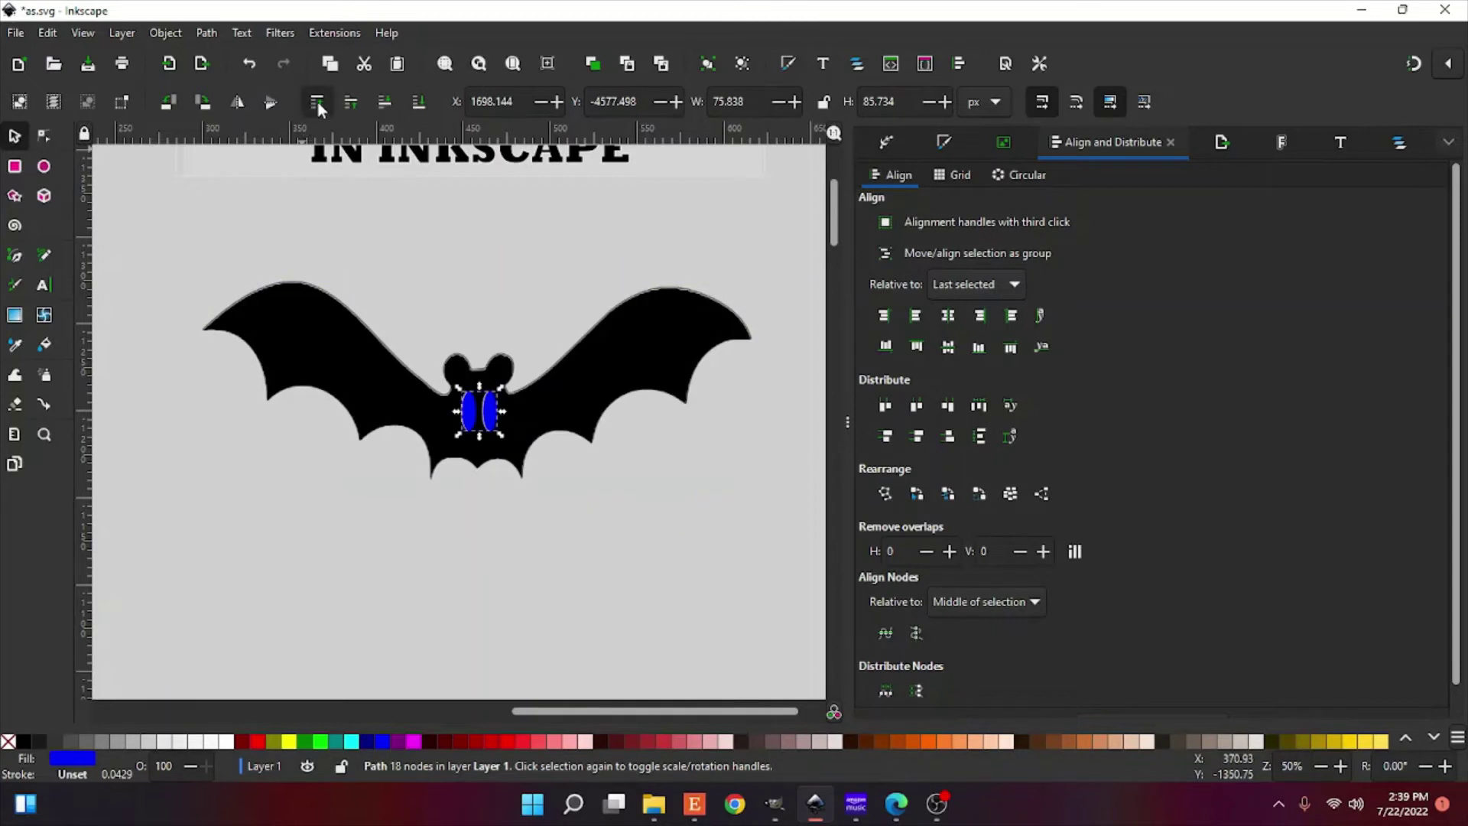
pyautogui.press('Left')
pyautogui.press('Left')
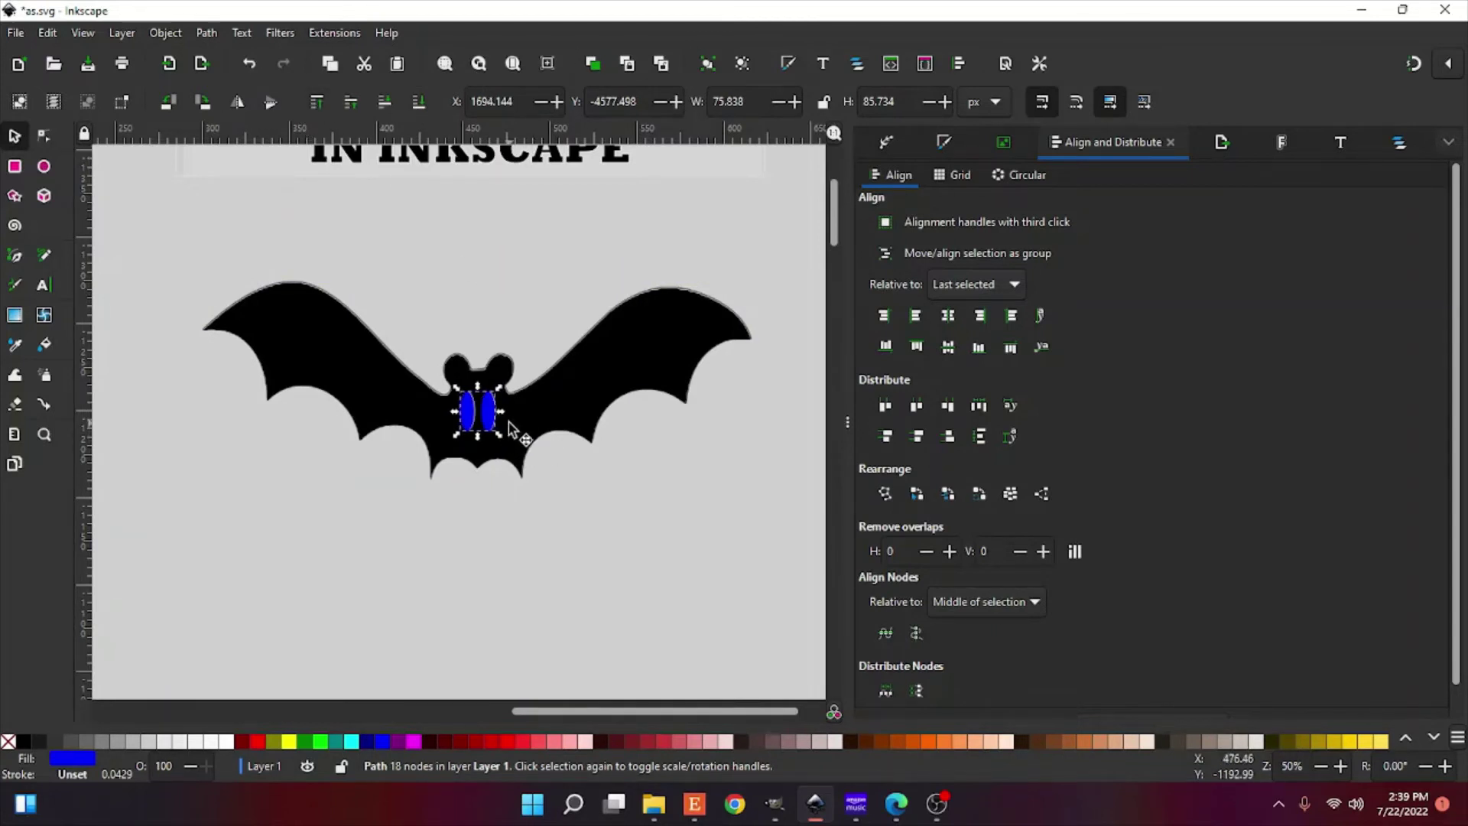
pyautogui.press('Right')
# Step: Nudge the black bat body and then the blue eyes up slightly
pyautogui.click(558, 507)
pyautogui.click(568, 398)
pyautogui.press('Up')
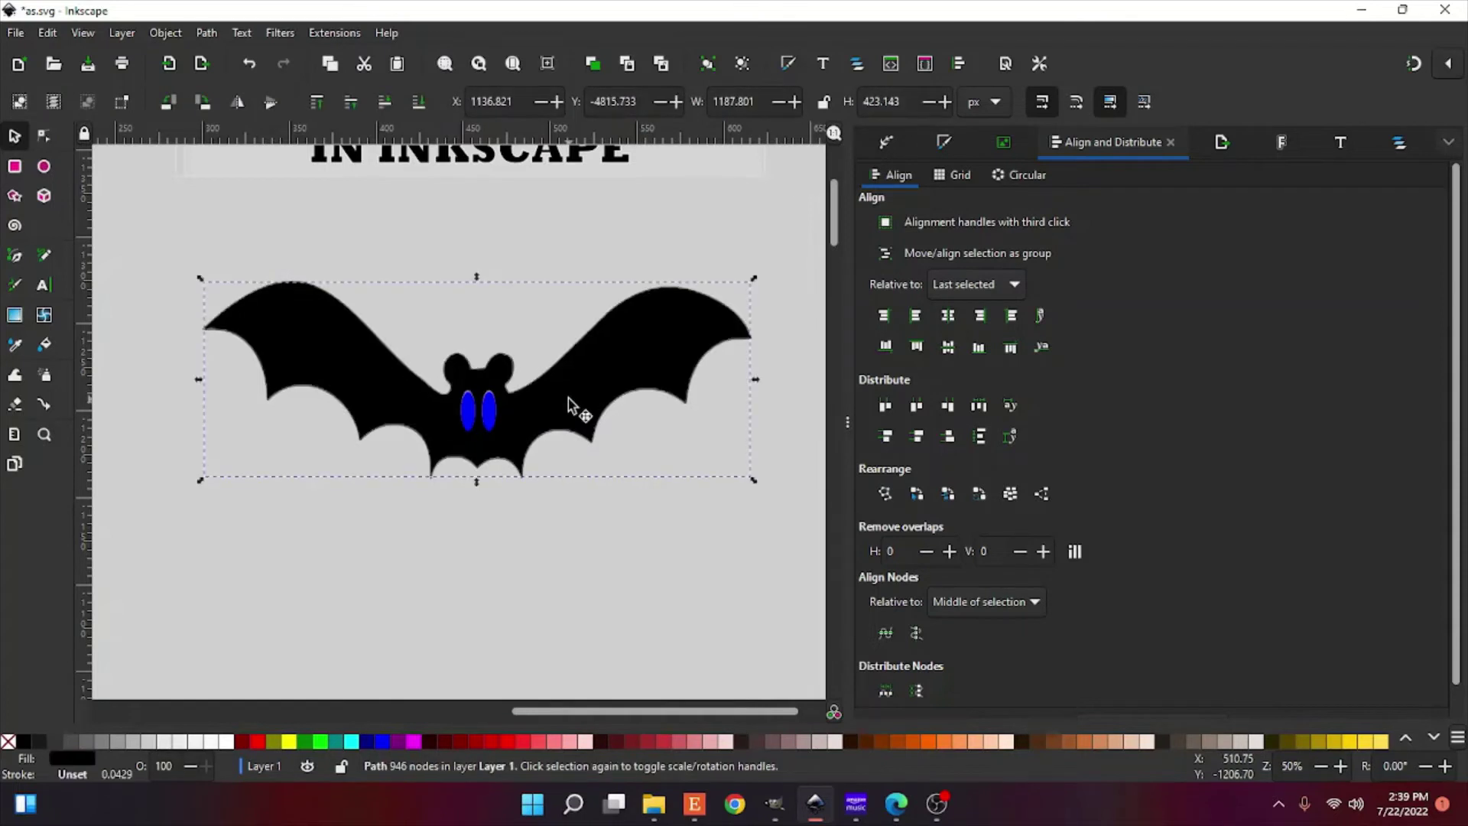
pyautogui.click(477, 418)
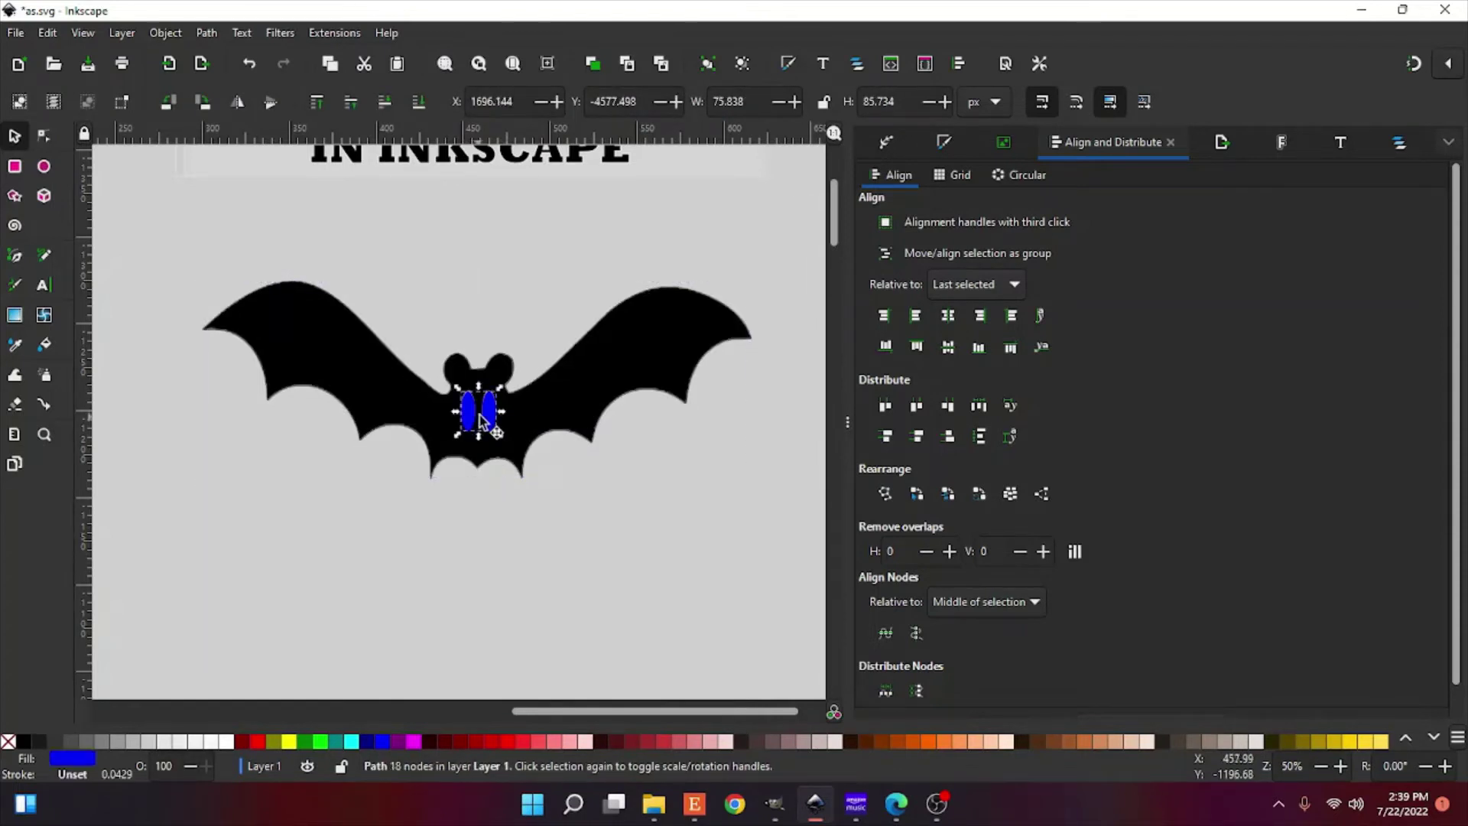
pyautogui.press('Up')
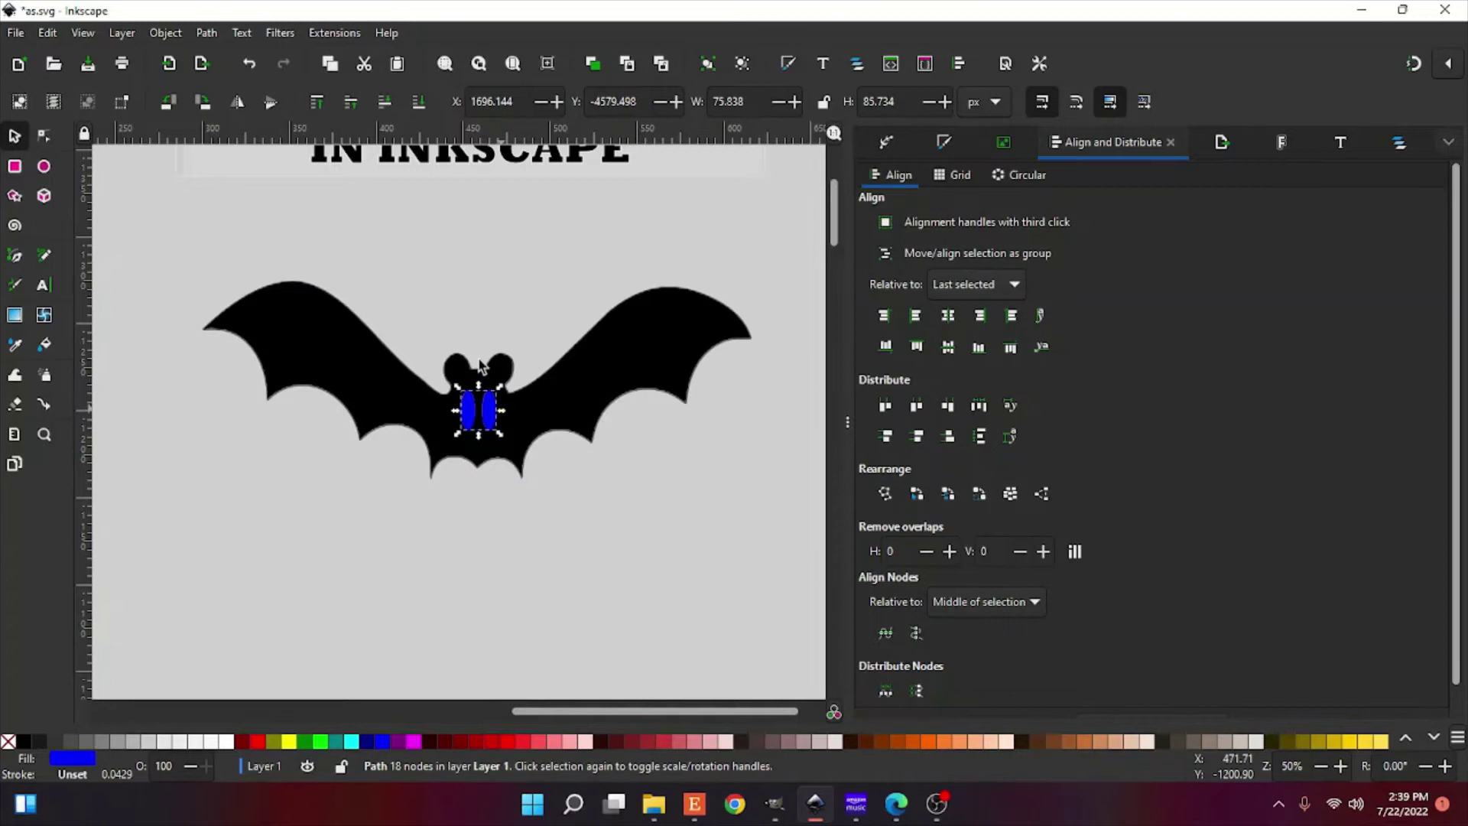
pyautogui.click(478, 308)
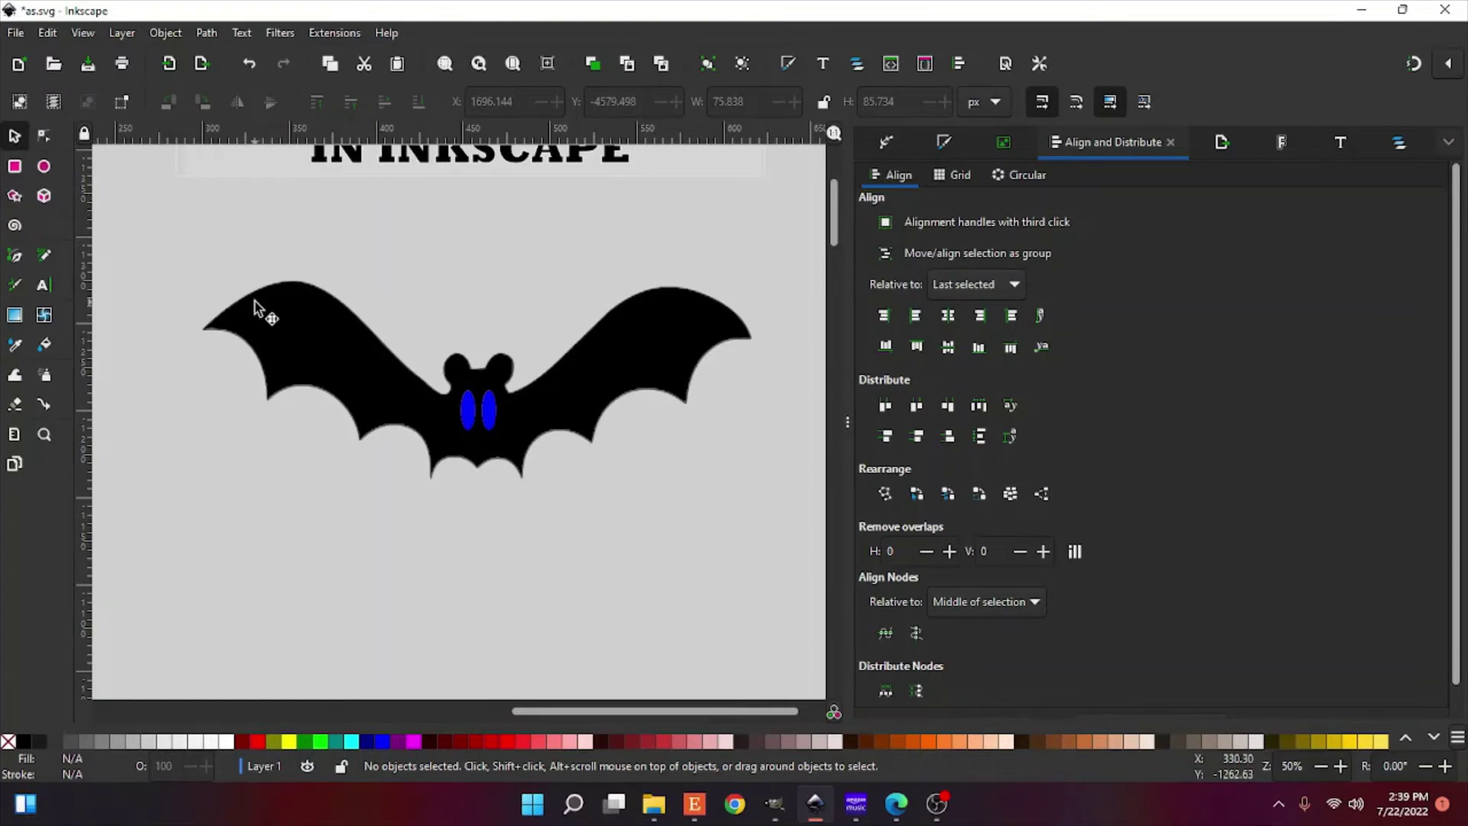
# Step: Zoom out and move the whole bat lower and slightly left on the page
pyautogui.press('-')
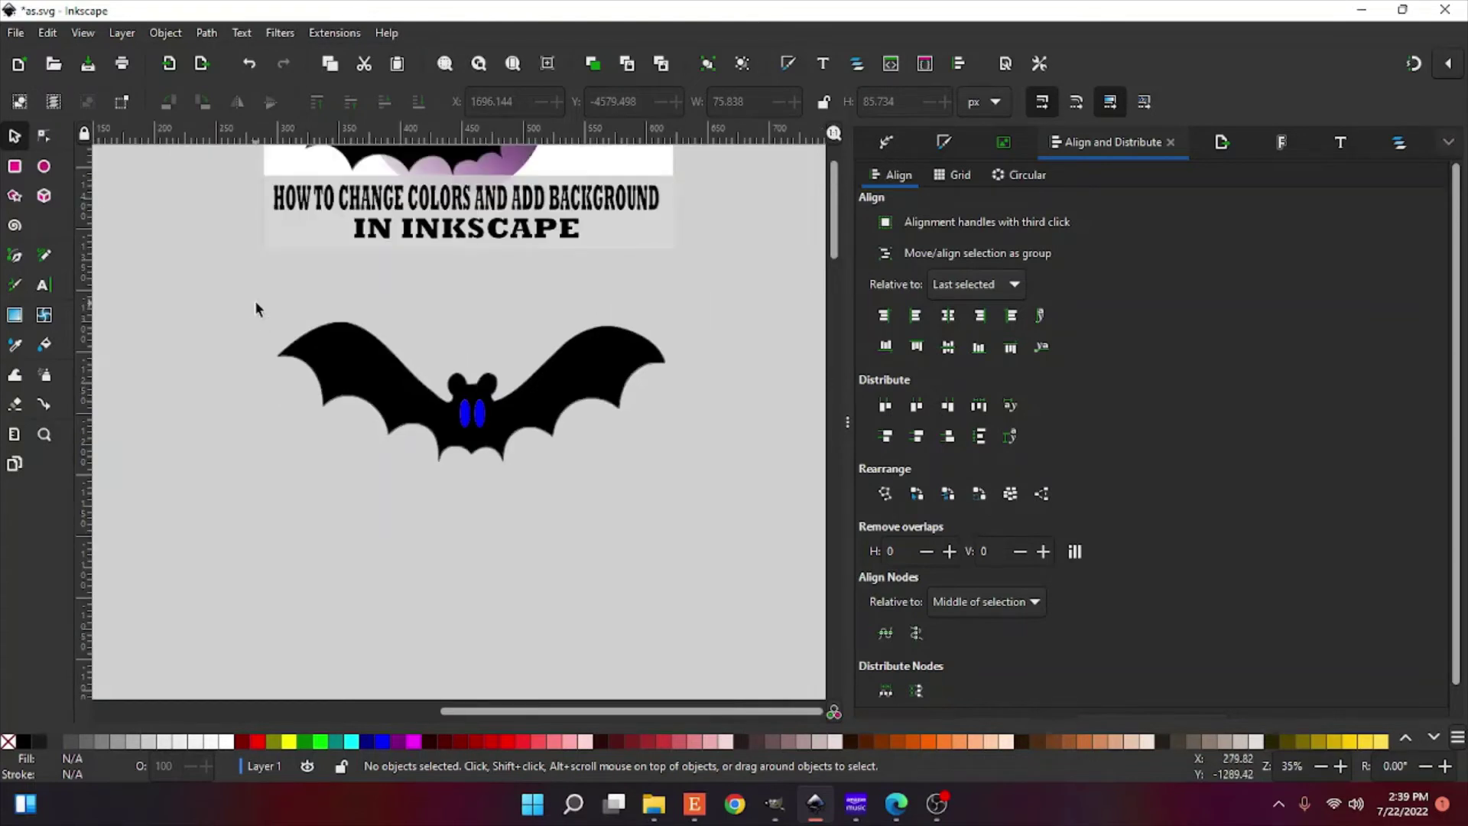
pyautogui.moveTo(261, 289); pyautogui.dragTo(746, 531)
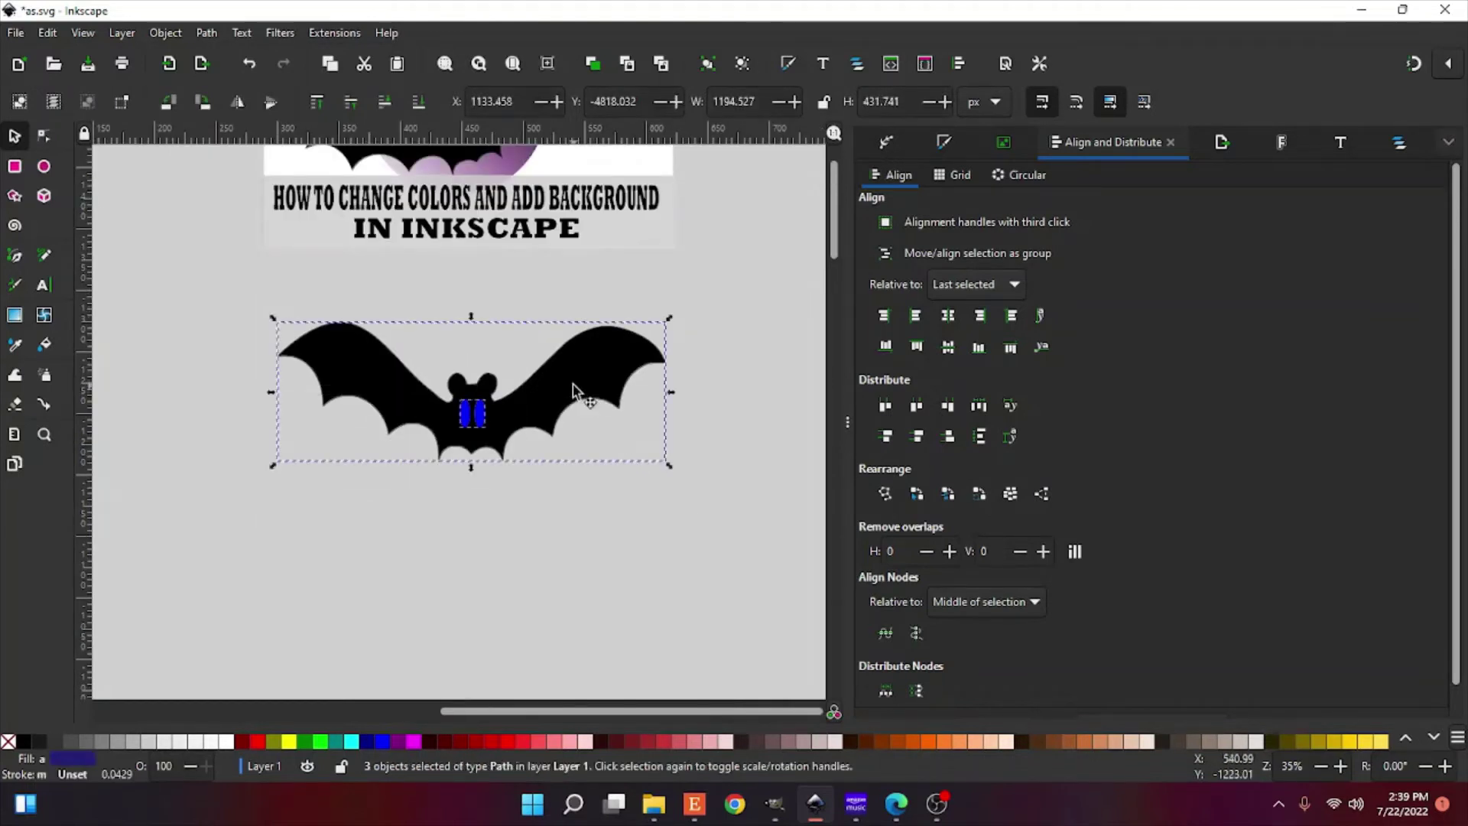
pyautogui.moveTo(572, 384); pyautogui.dragTo(553, 462)
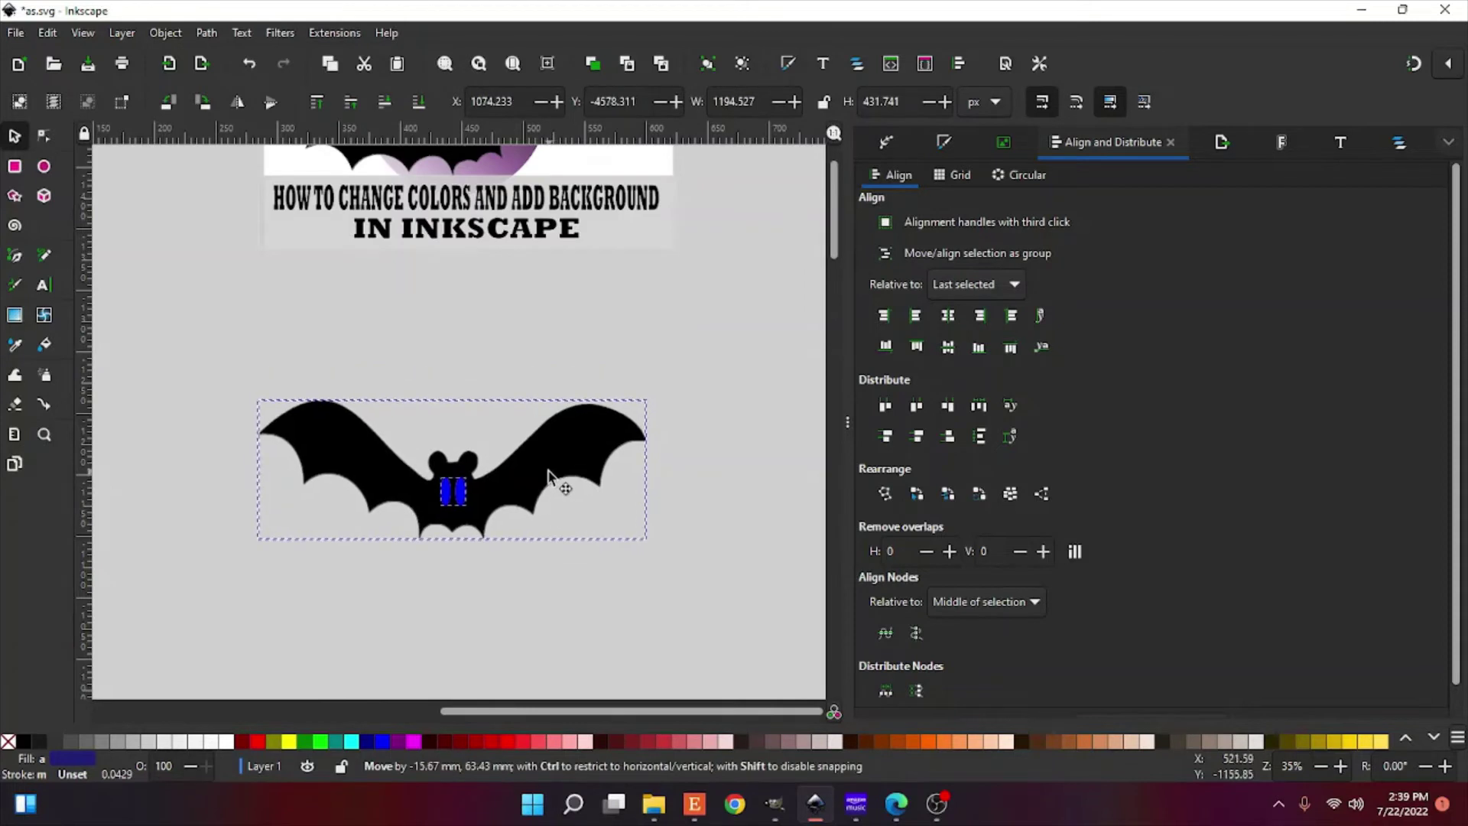
# Step: Draw a large blue circle, 83.946 mm radius, over the bat's middle
pyautogui.click(44, 168)
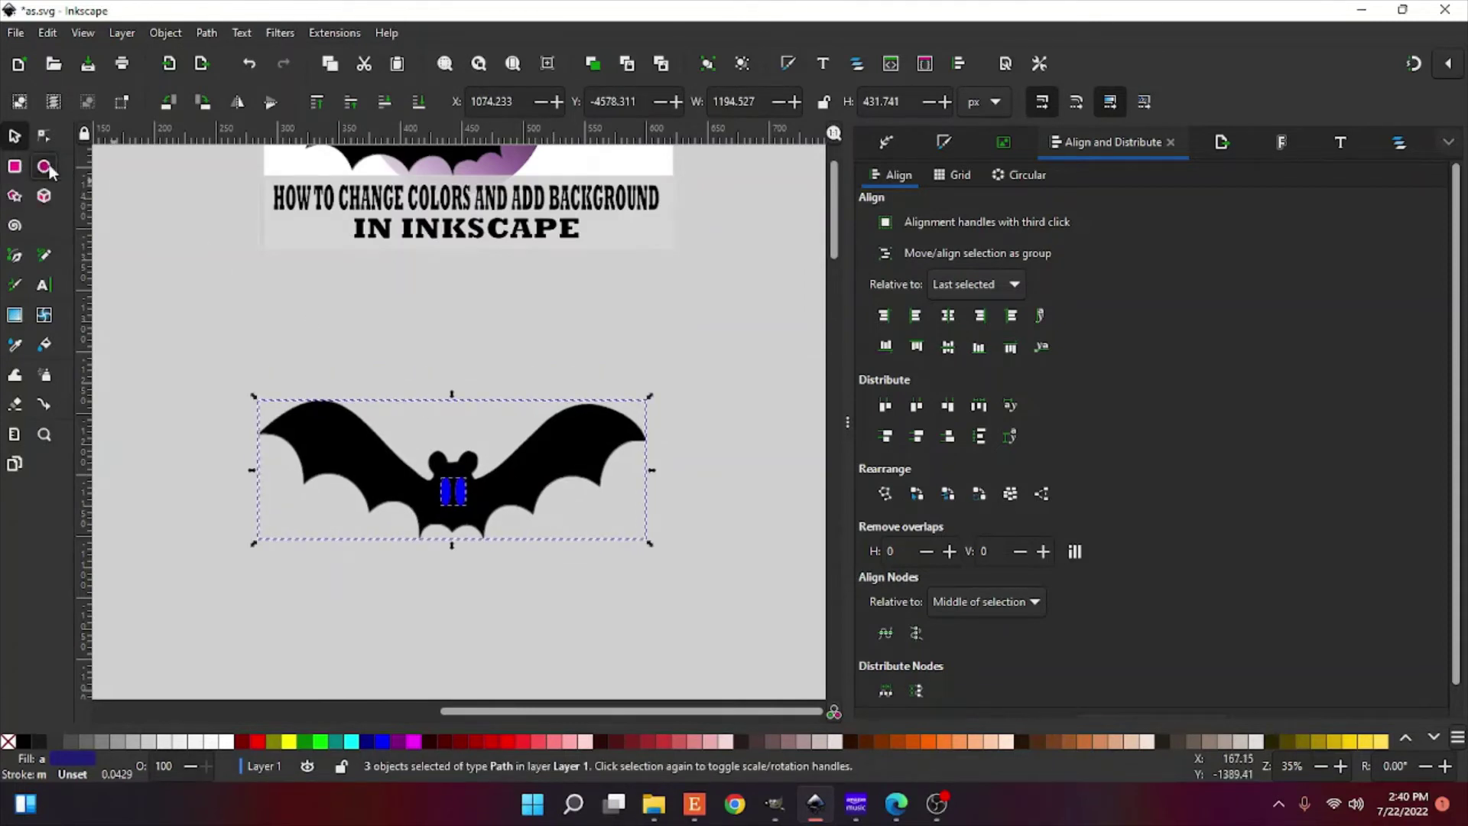
pyautogui.moveTo(364, 319); pyautogui.dragTo(405, 357)
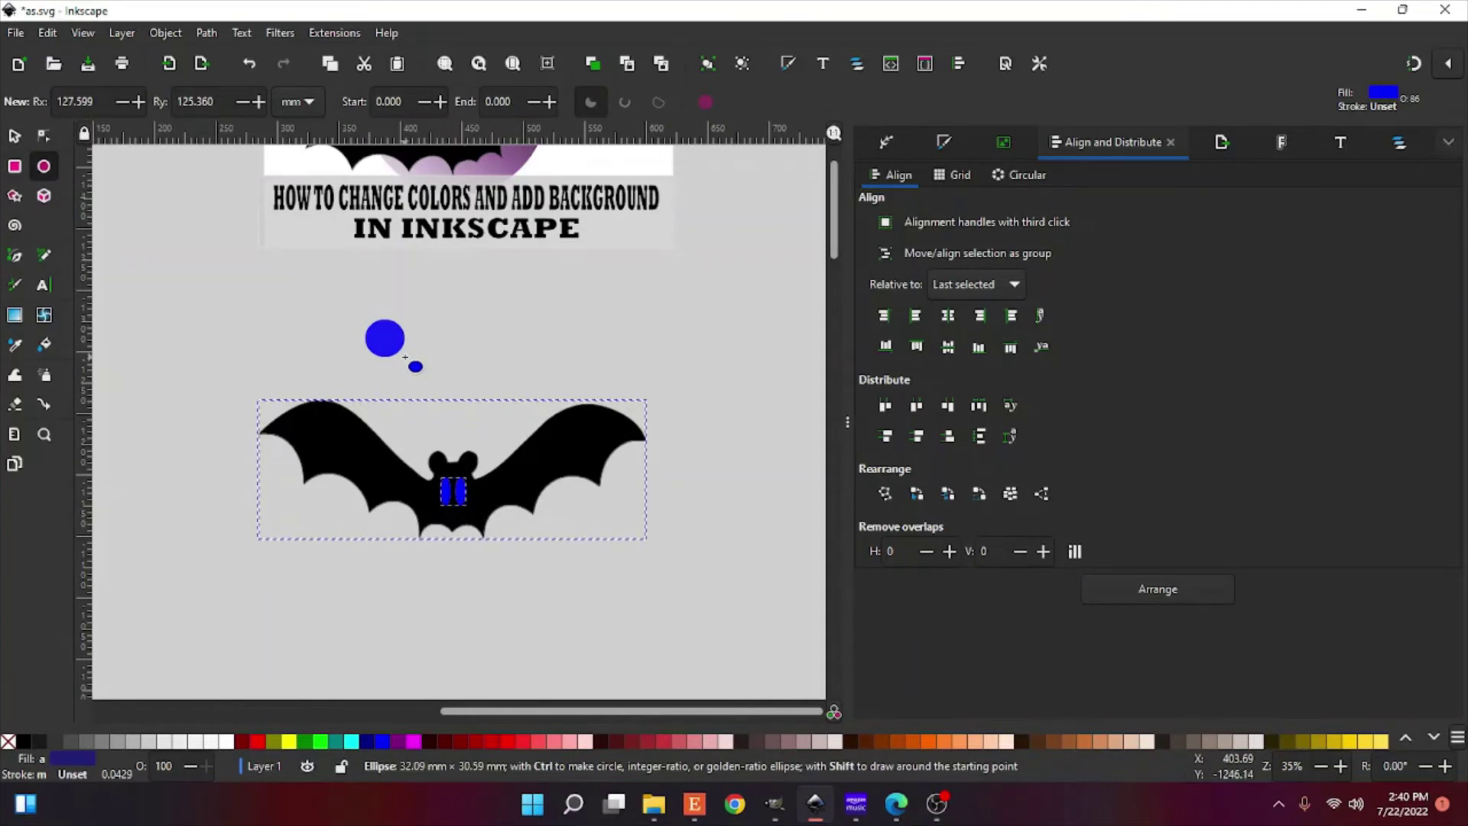
pyautogui.moveTo(405, 358); pyautogui.dragTo(603, 526)
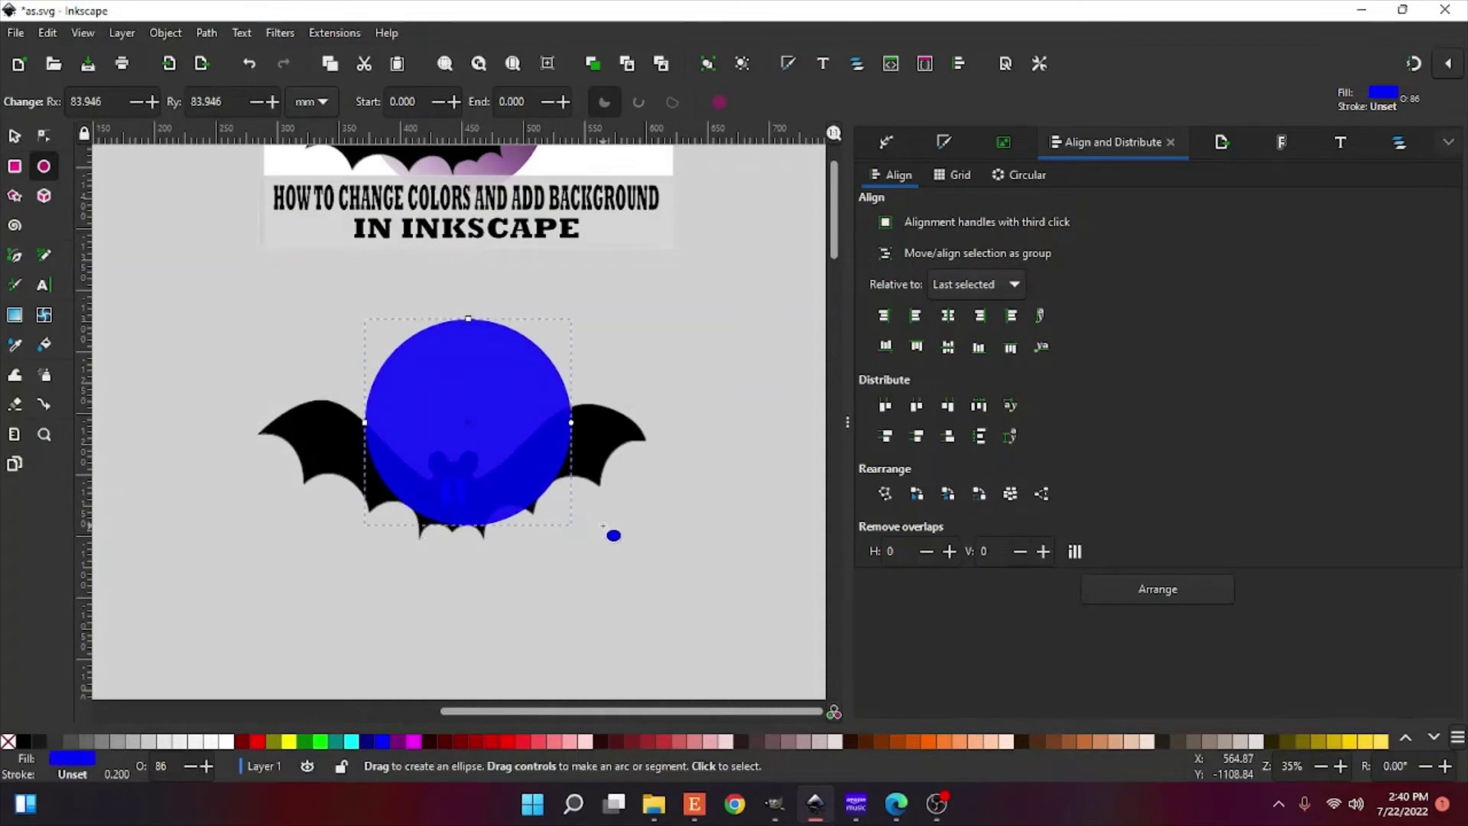
# Step: Make the circle solid white at 100% opacity
pyautogui.click(226, 741)
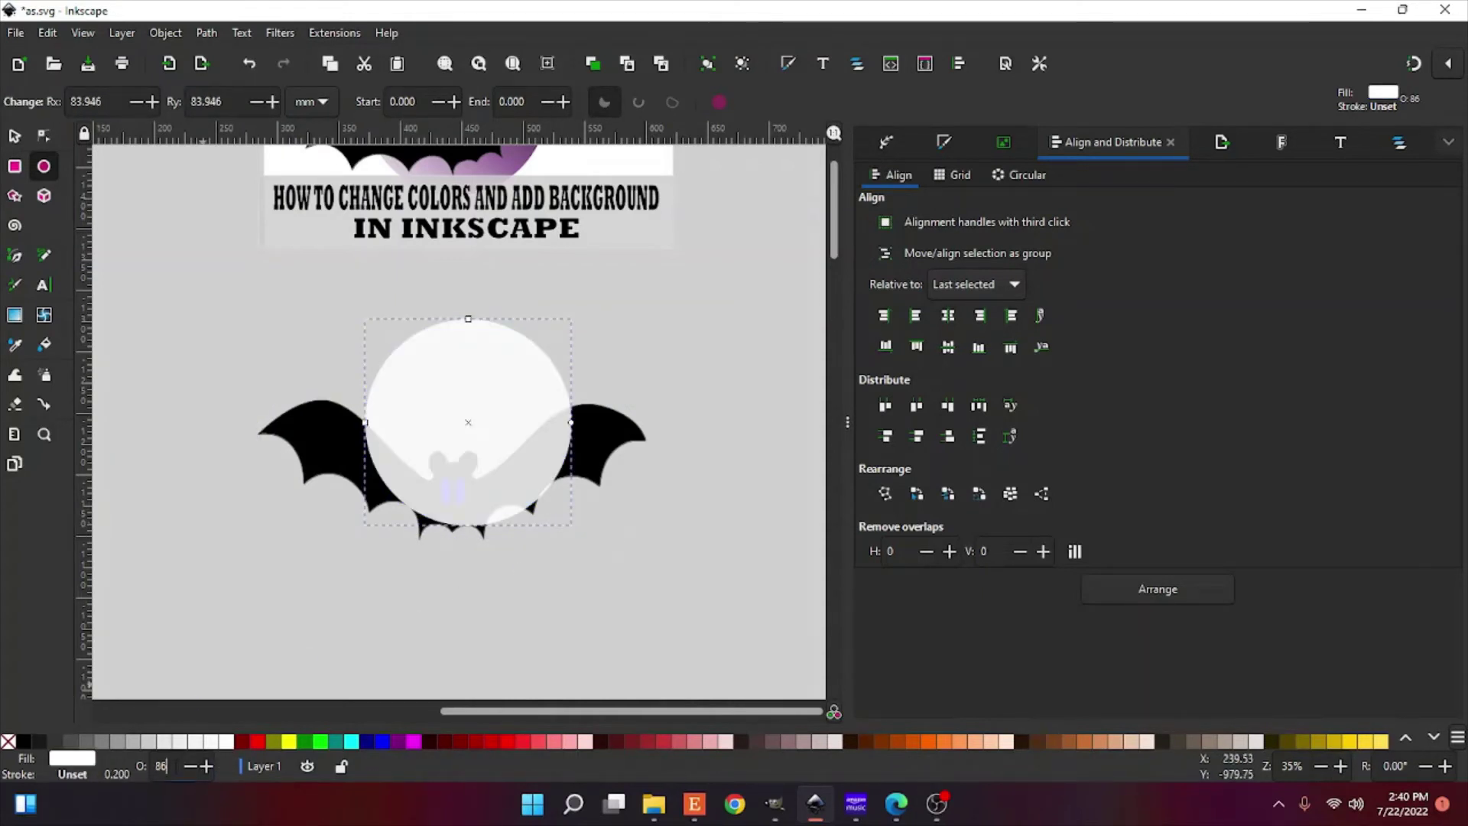
pyautogui.doubleClick(160, 765)
pyautogui.write('100')
pyautogui.press('Return')
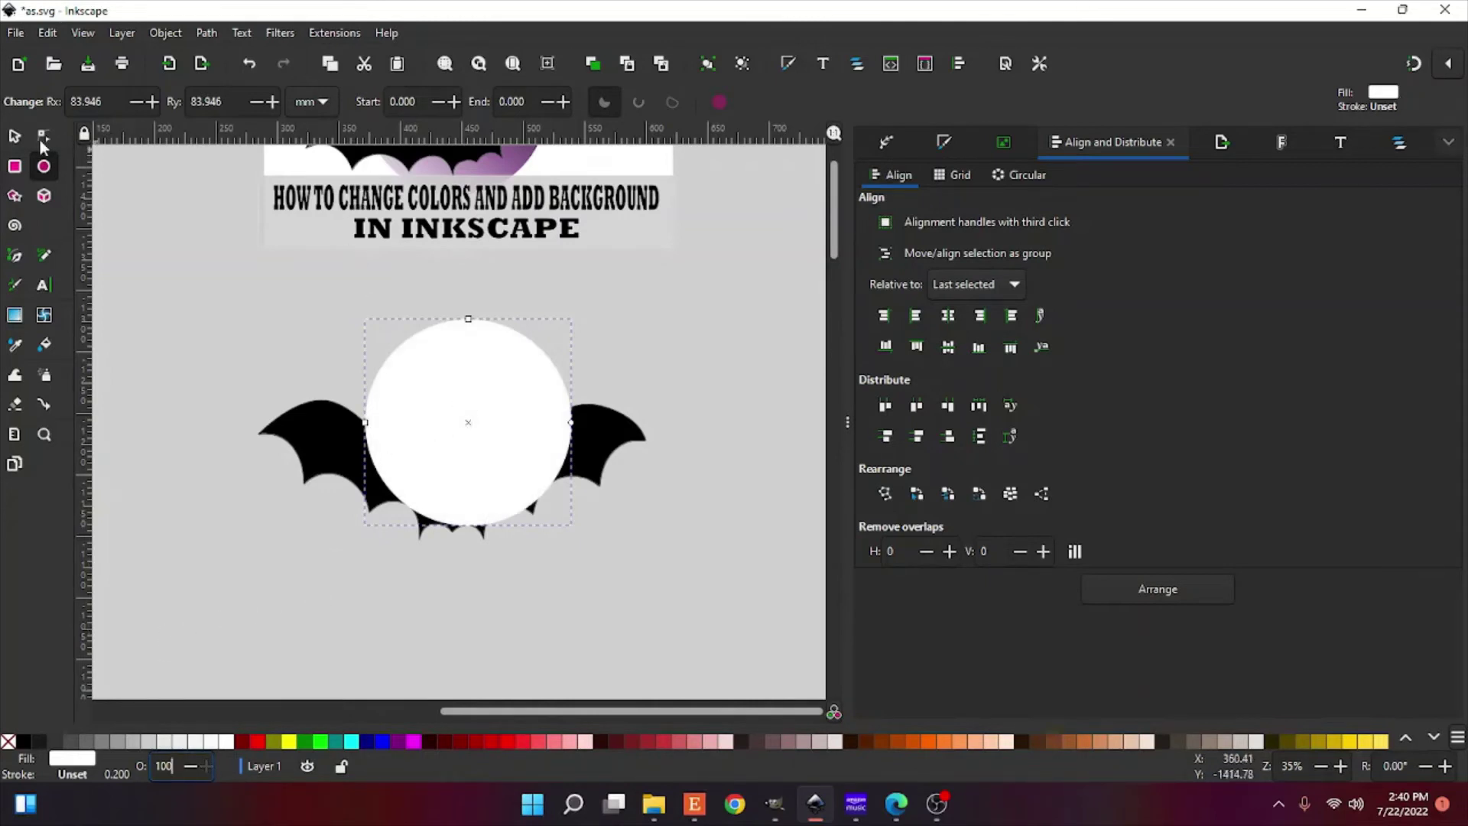
# Step: Send the white circle behind the bat and lower it slightly
pyautogui.click(14, 137)
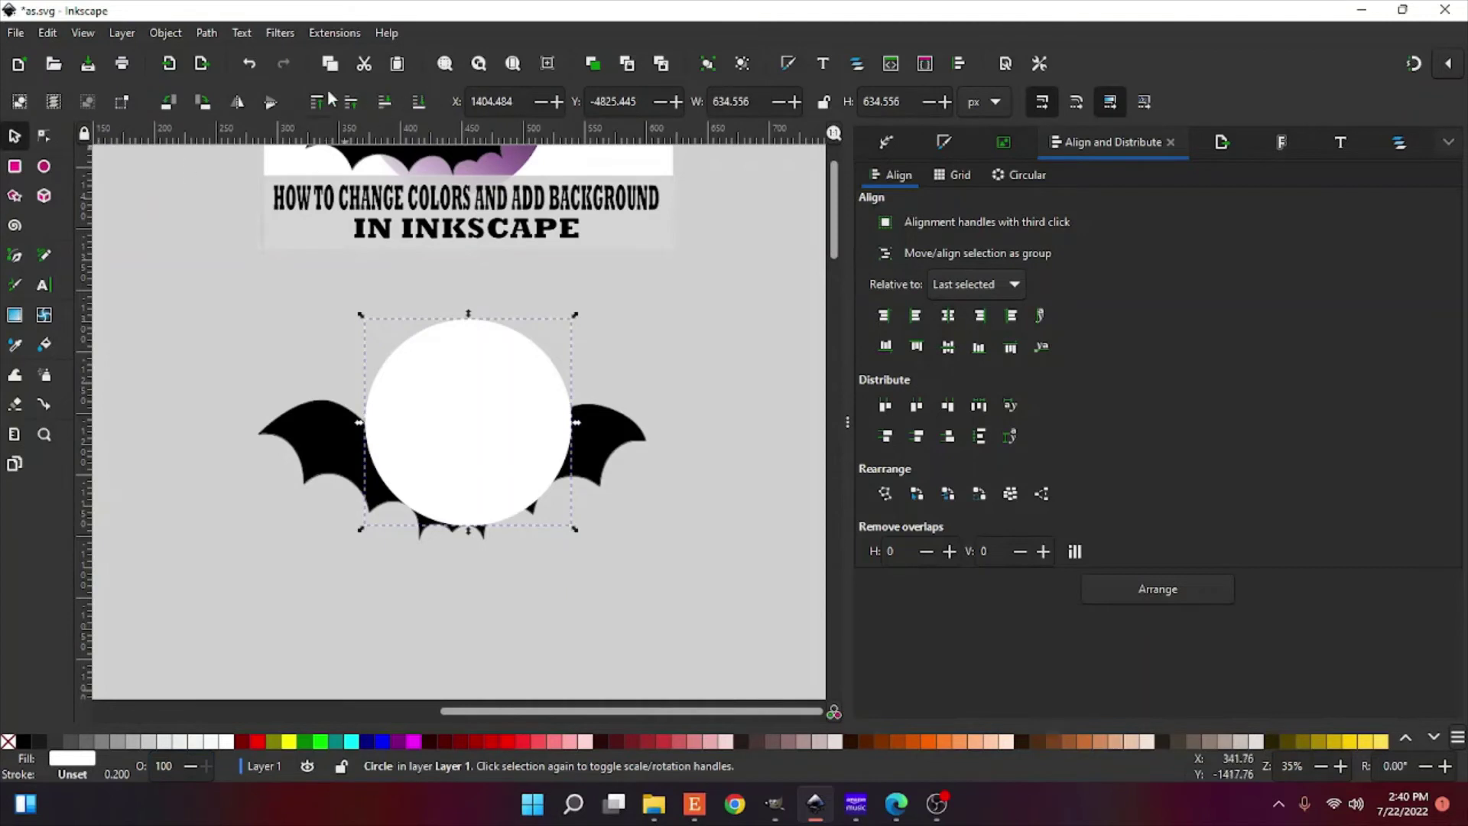
pyautogui.click(419, 102)
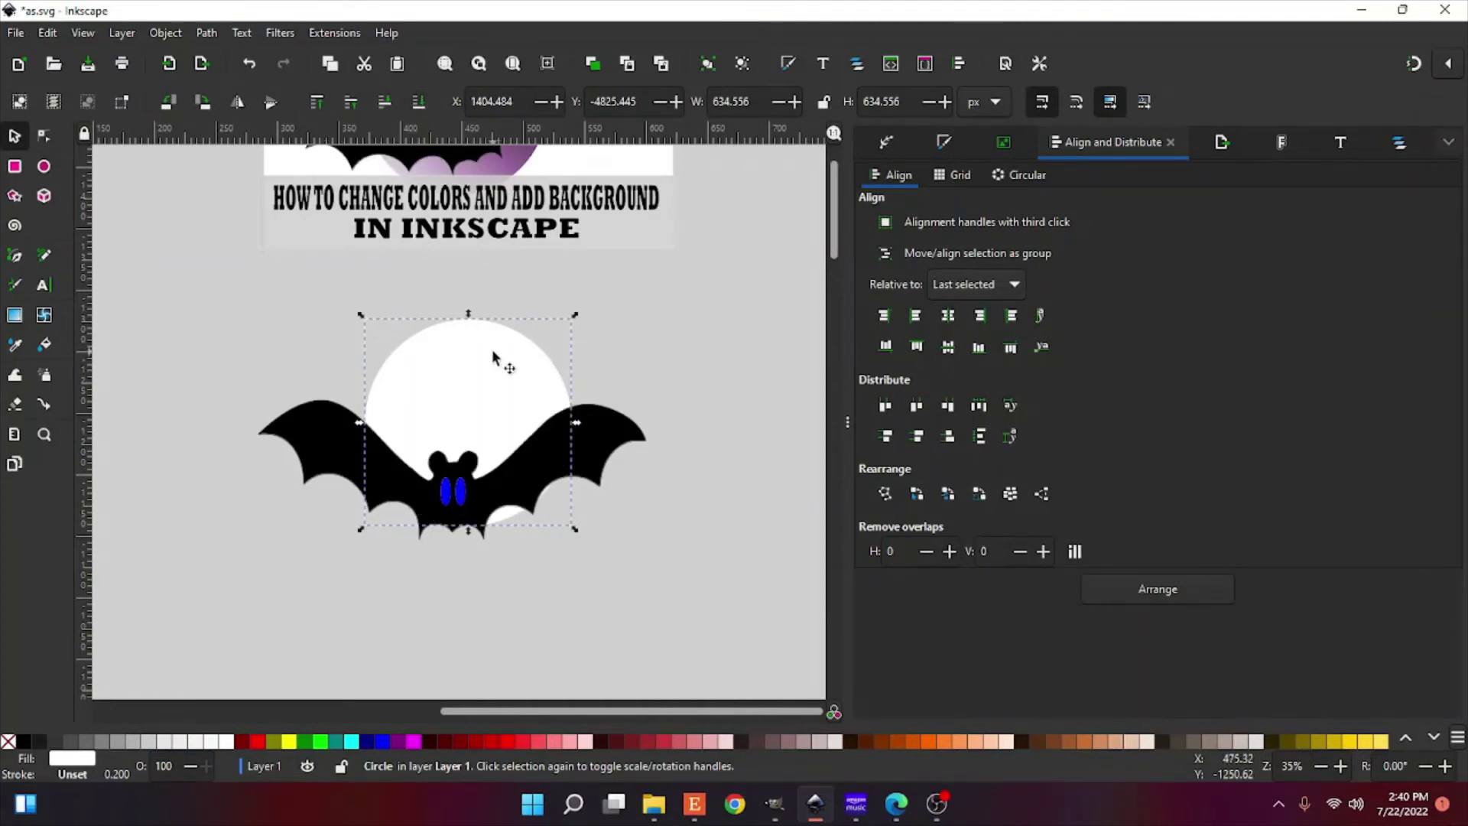
pyautogui.moveTo(493, 356); pyautogui.dragTo(493, 381)
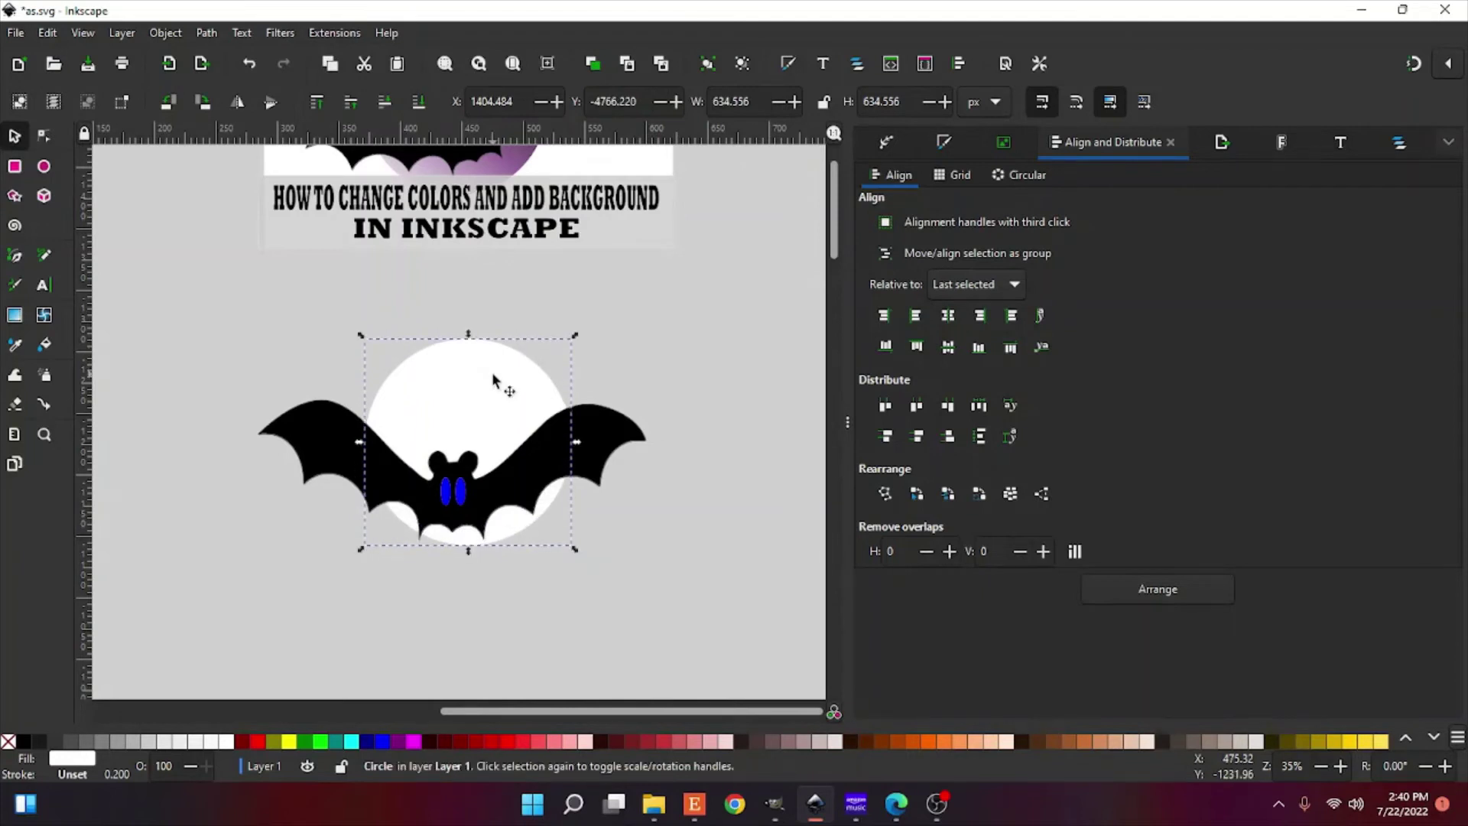
# Step: Add a white-to-transparent linear gradient to the circle, angled from its bottom toward the upper right
pyautogui.click(14, 317)
pyautogui.doubleClick(459, 425)
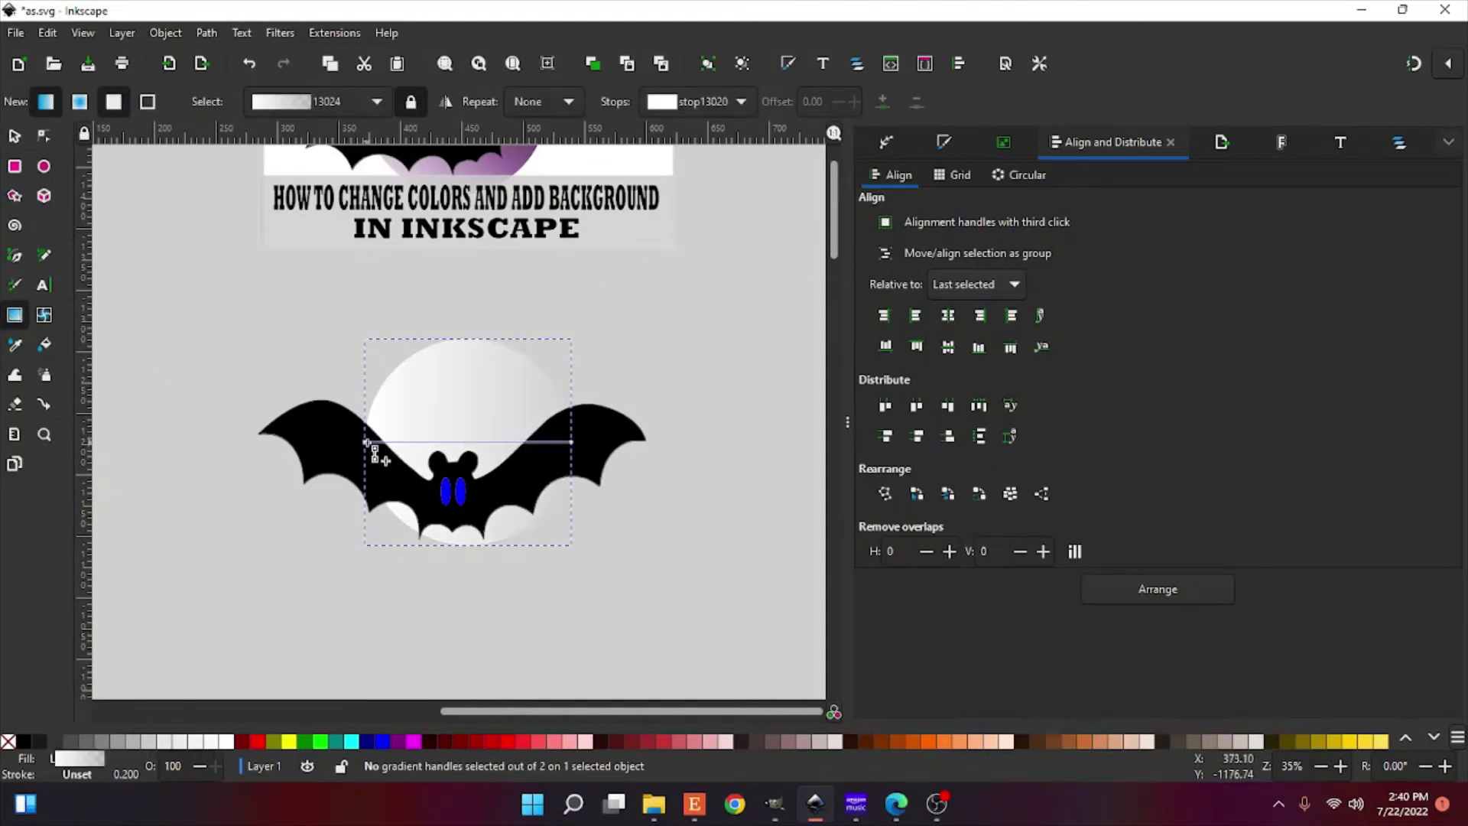
pyautogui.moveTo(364, 445); pyautogui.dragTo(420, 534)
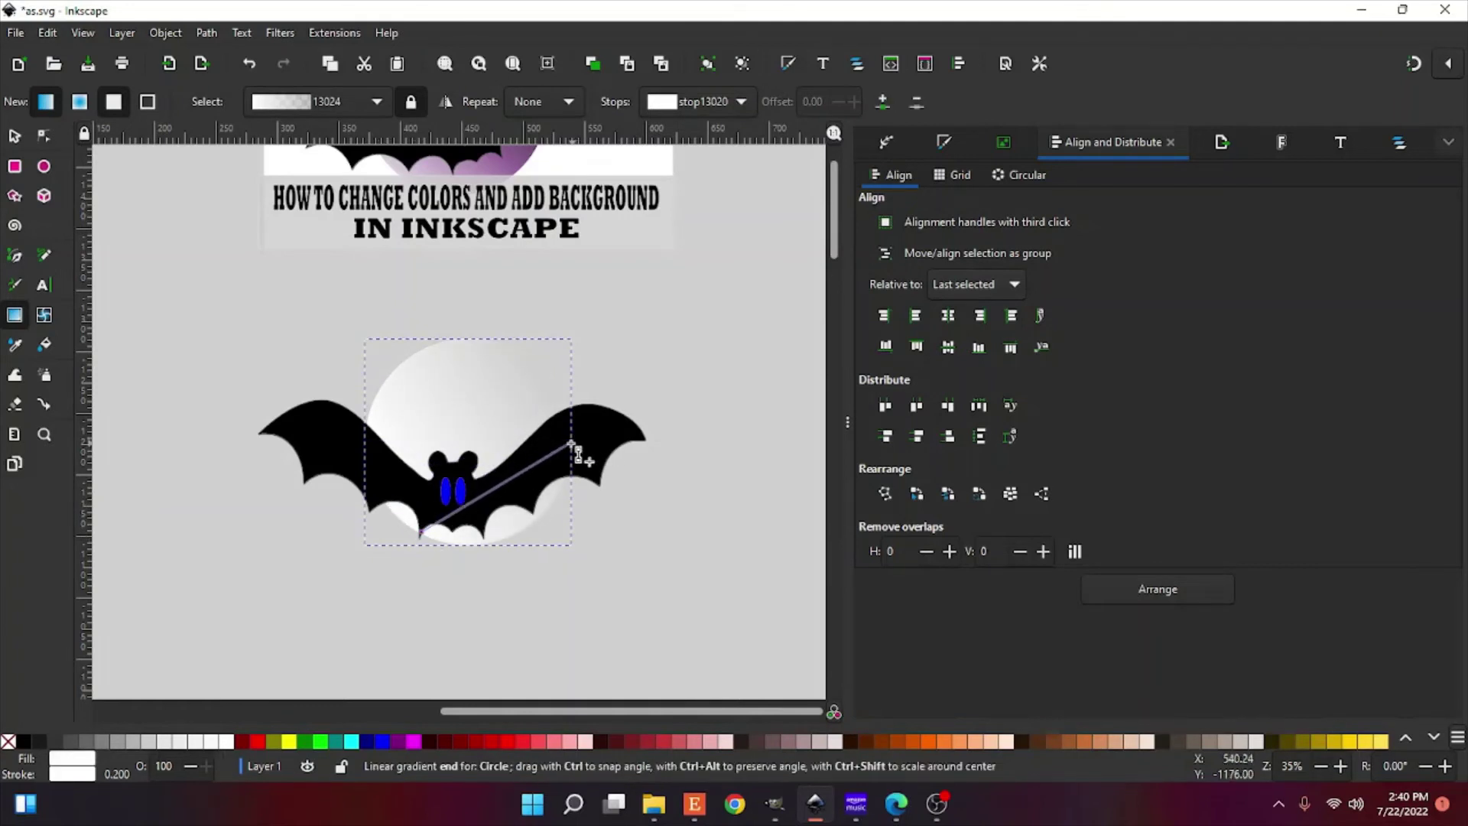
pyautogui.moveTo(572, 442); pyautogui.dragTo(567, 425)
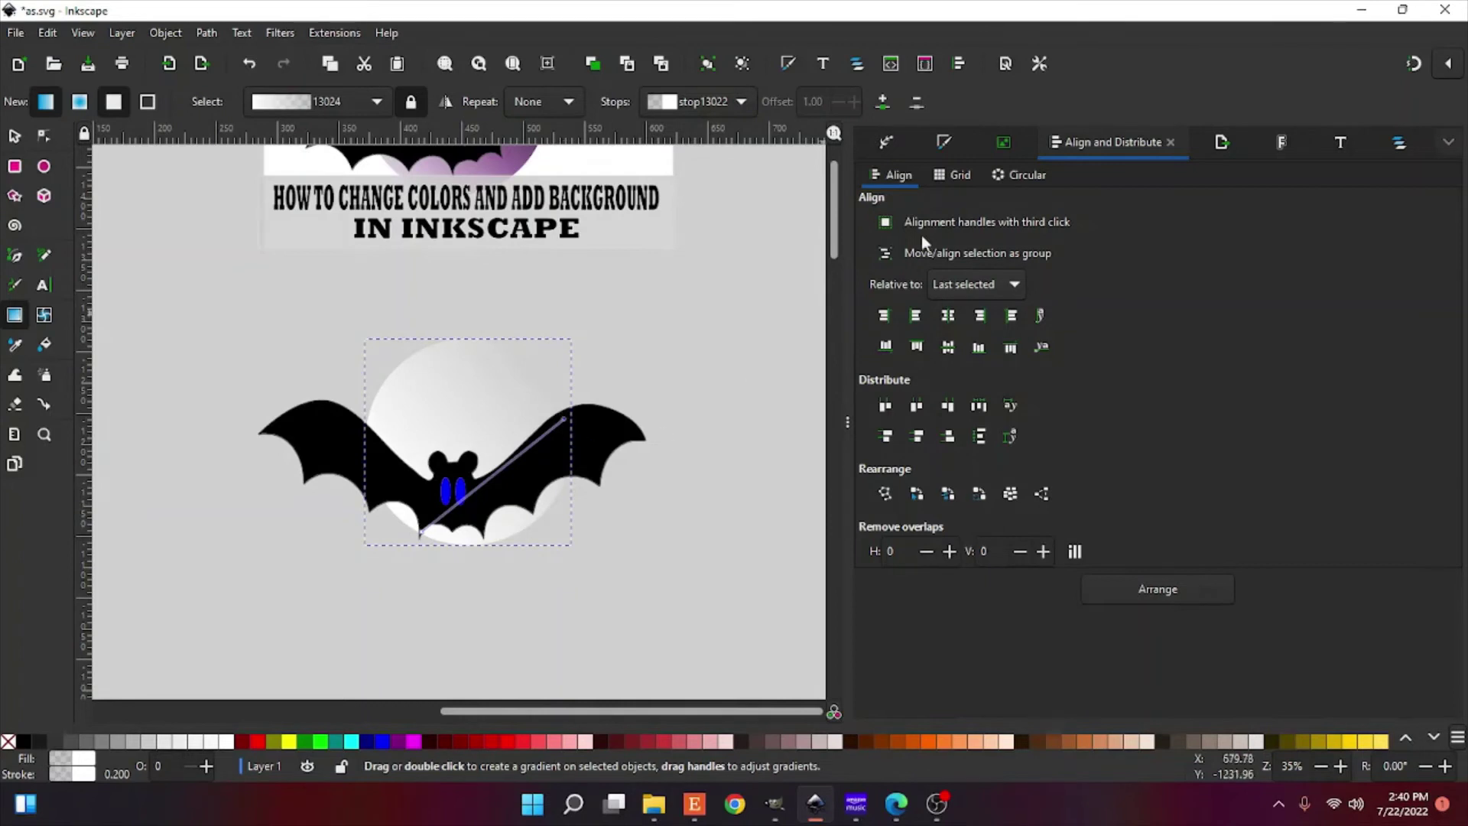
# Step: Darken the gradient's end stop to near-black in Fill and Stroke
pyautogui.click(953, 144)
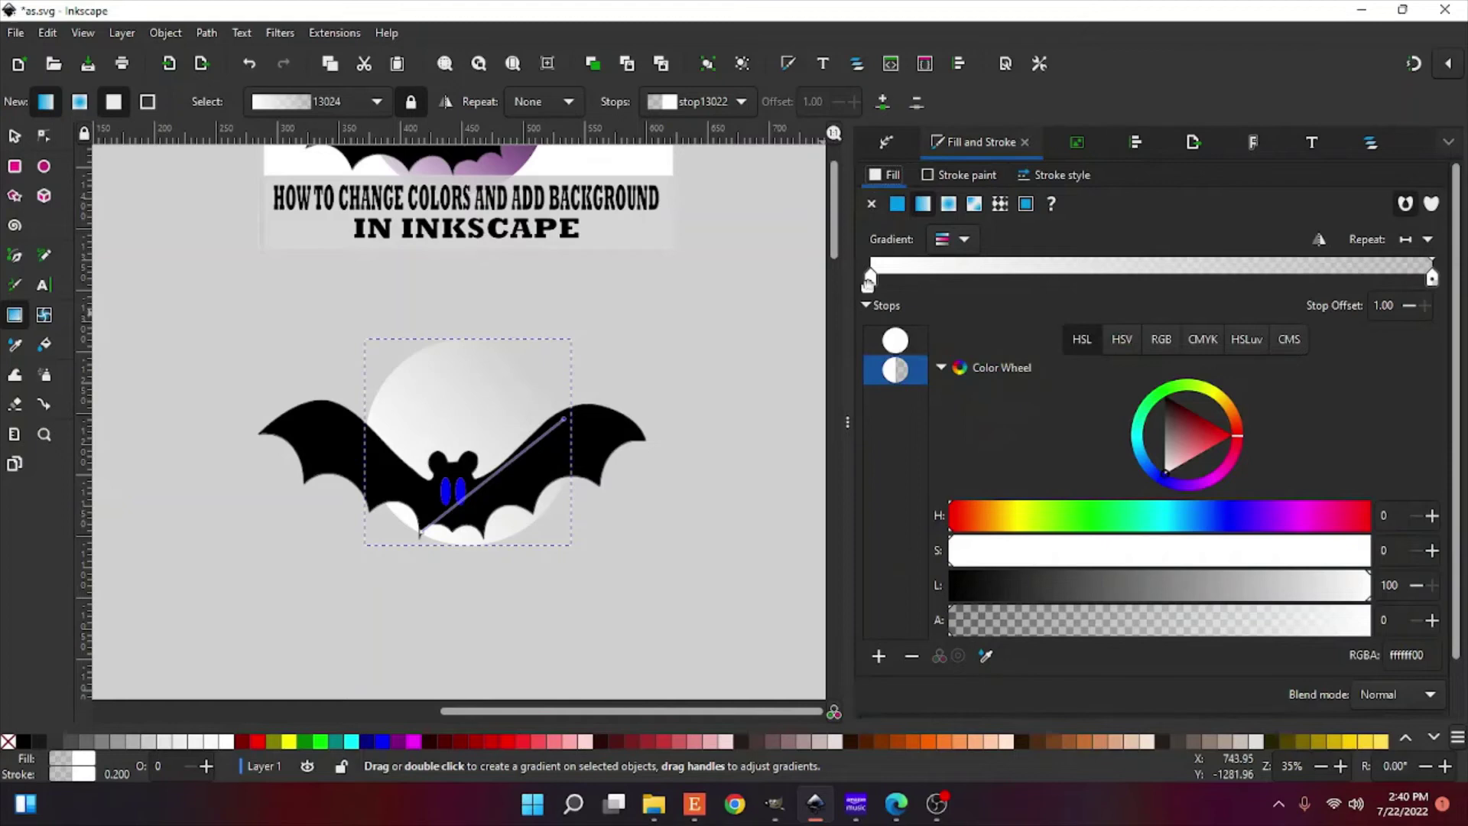
pyautogui.click(1429, 281)
pyautogui.click(568, 421)
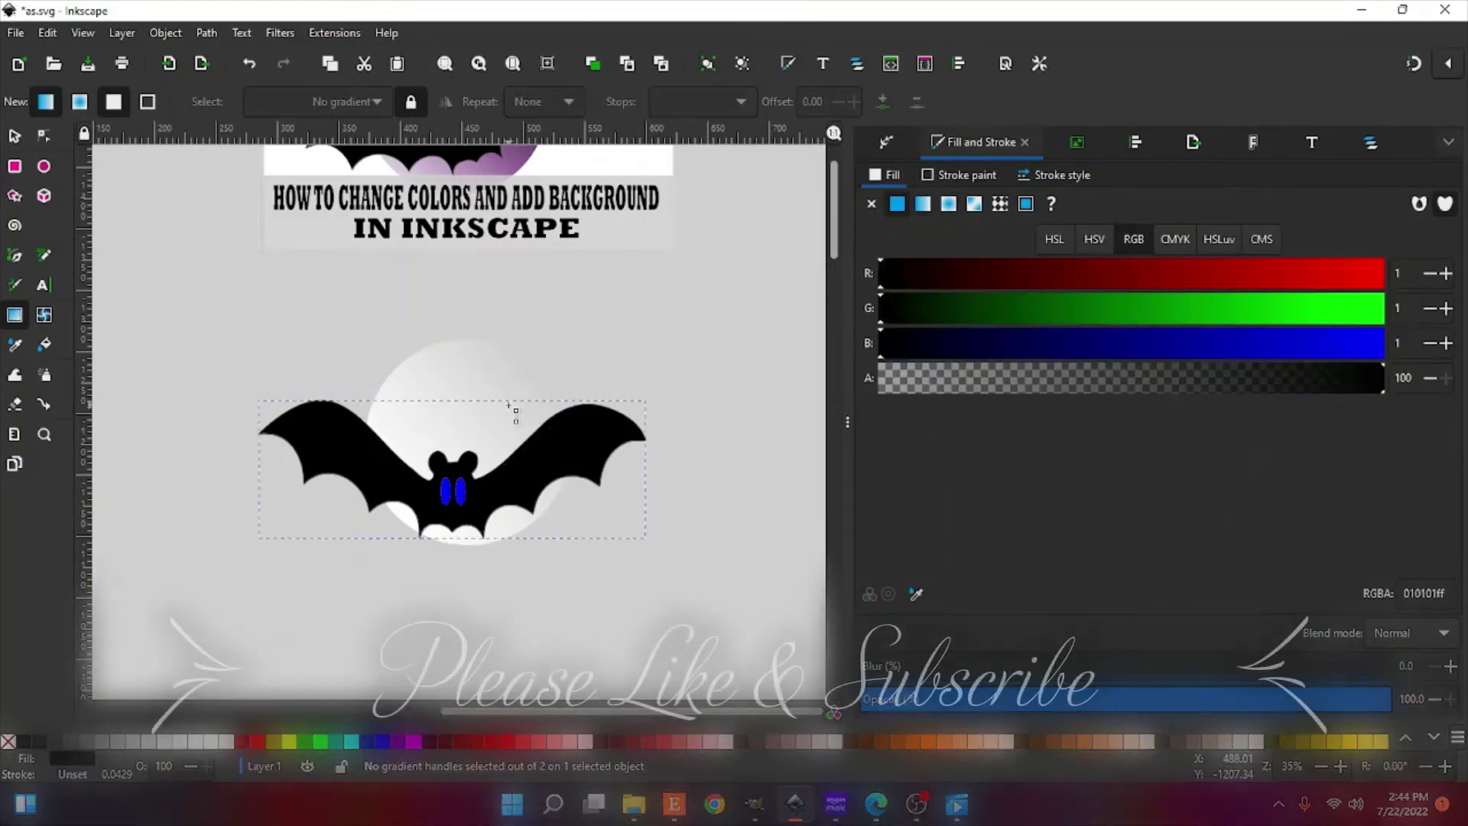
pyautogui.click(569, 422)
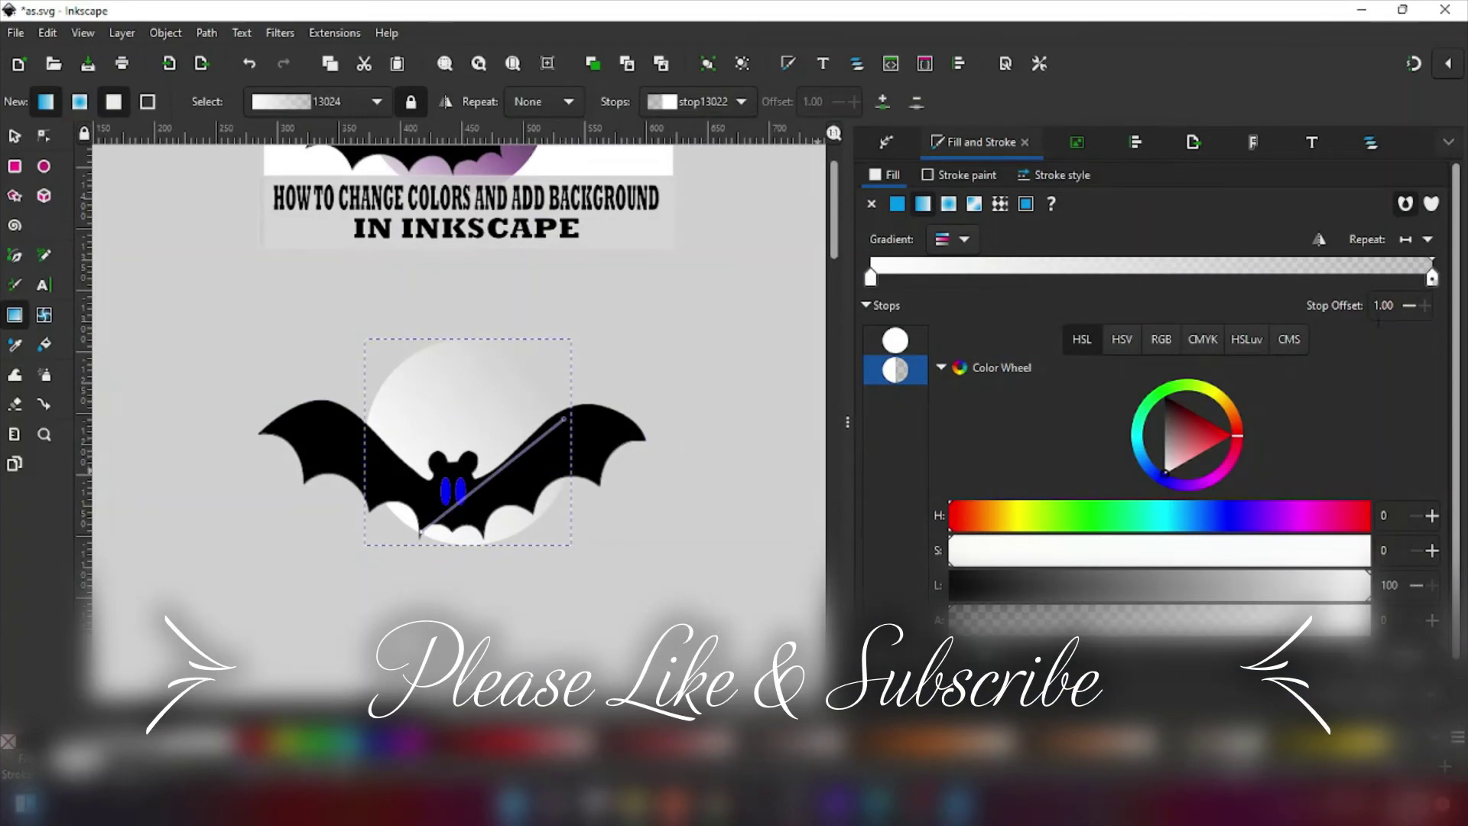
pyautogui.click(998, 588)
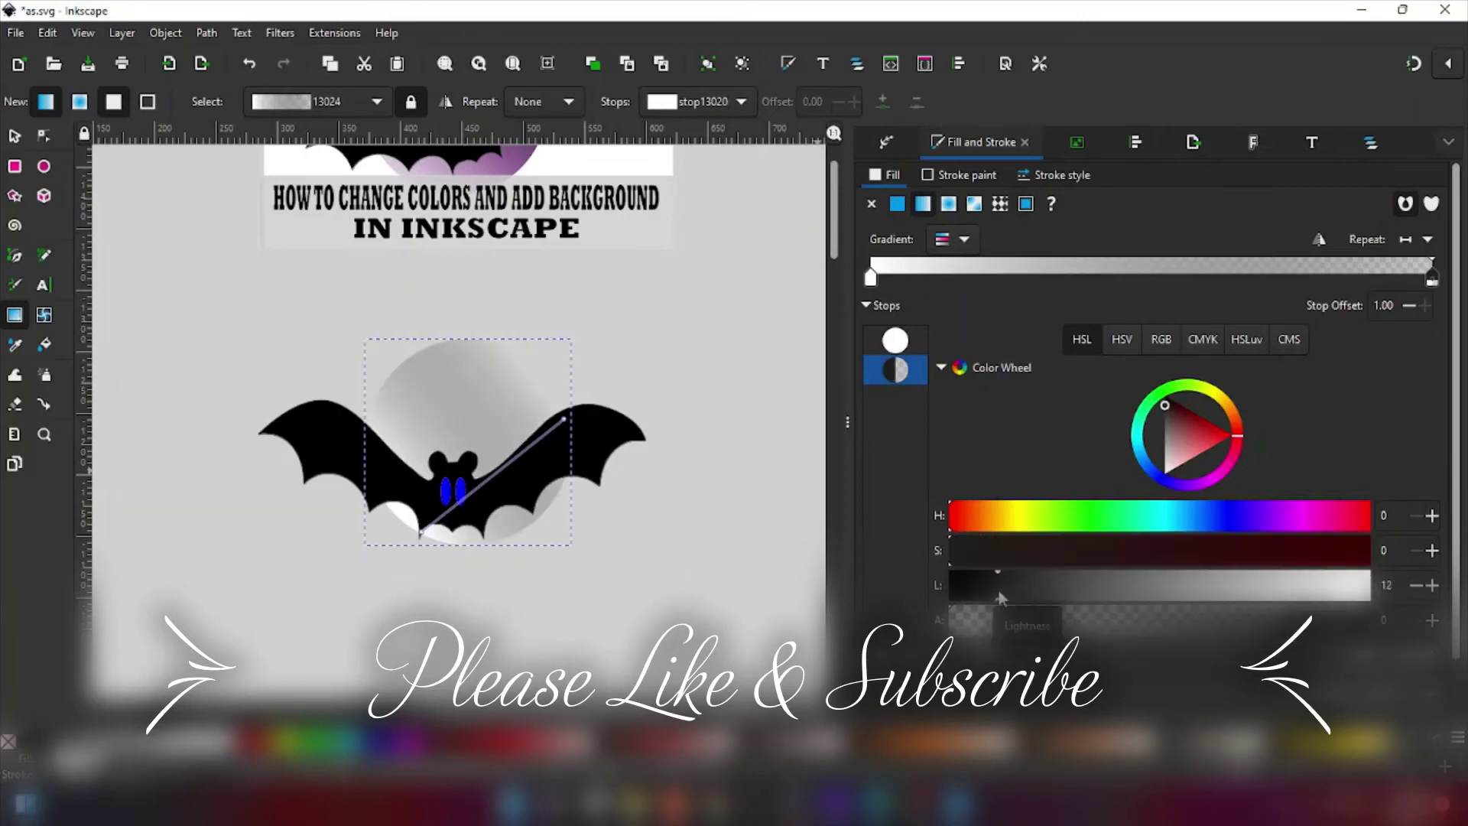
pyautogui.moveTo(992, 599); pyautogui.dragTo(1315, 627)
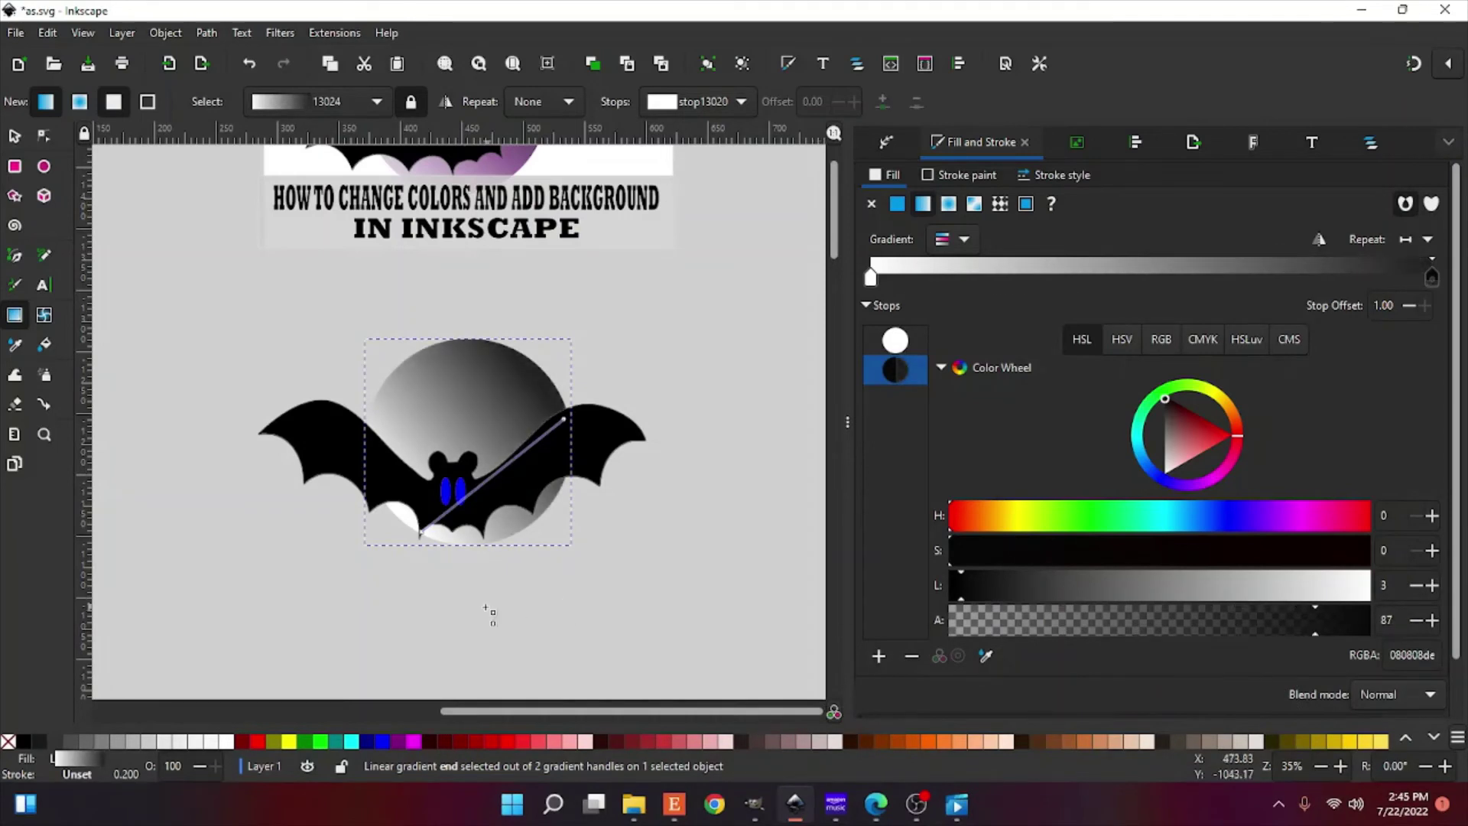
# Step: Add a muted purple middle stop (ae5fafed, offset 0.52) to the moon gradient
pyautogui.doubleClick(499, 475)
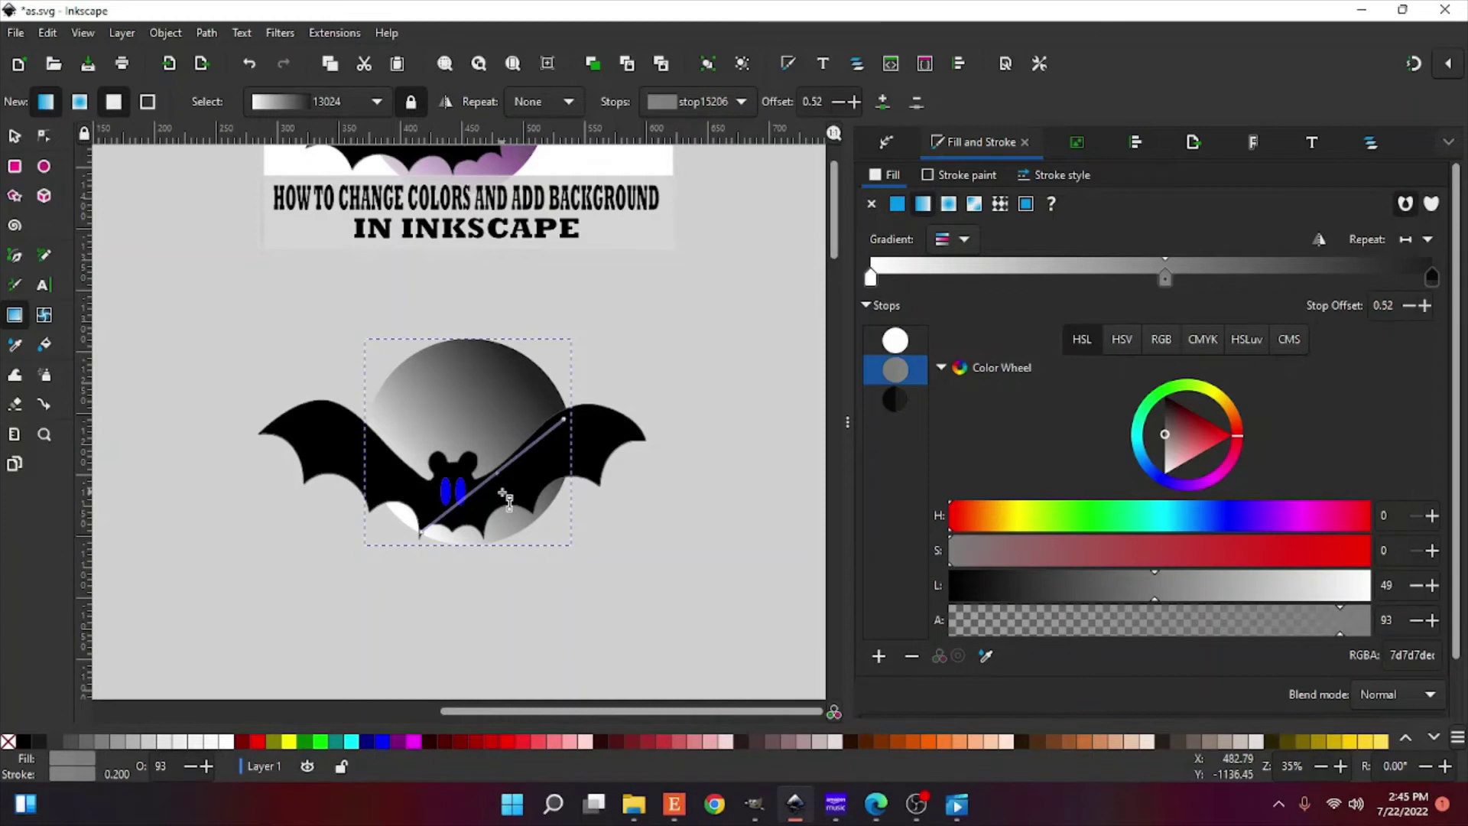
pyautogui.click(1211, 479)
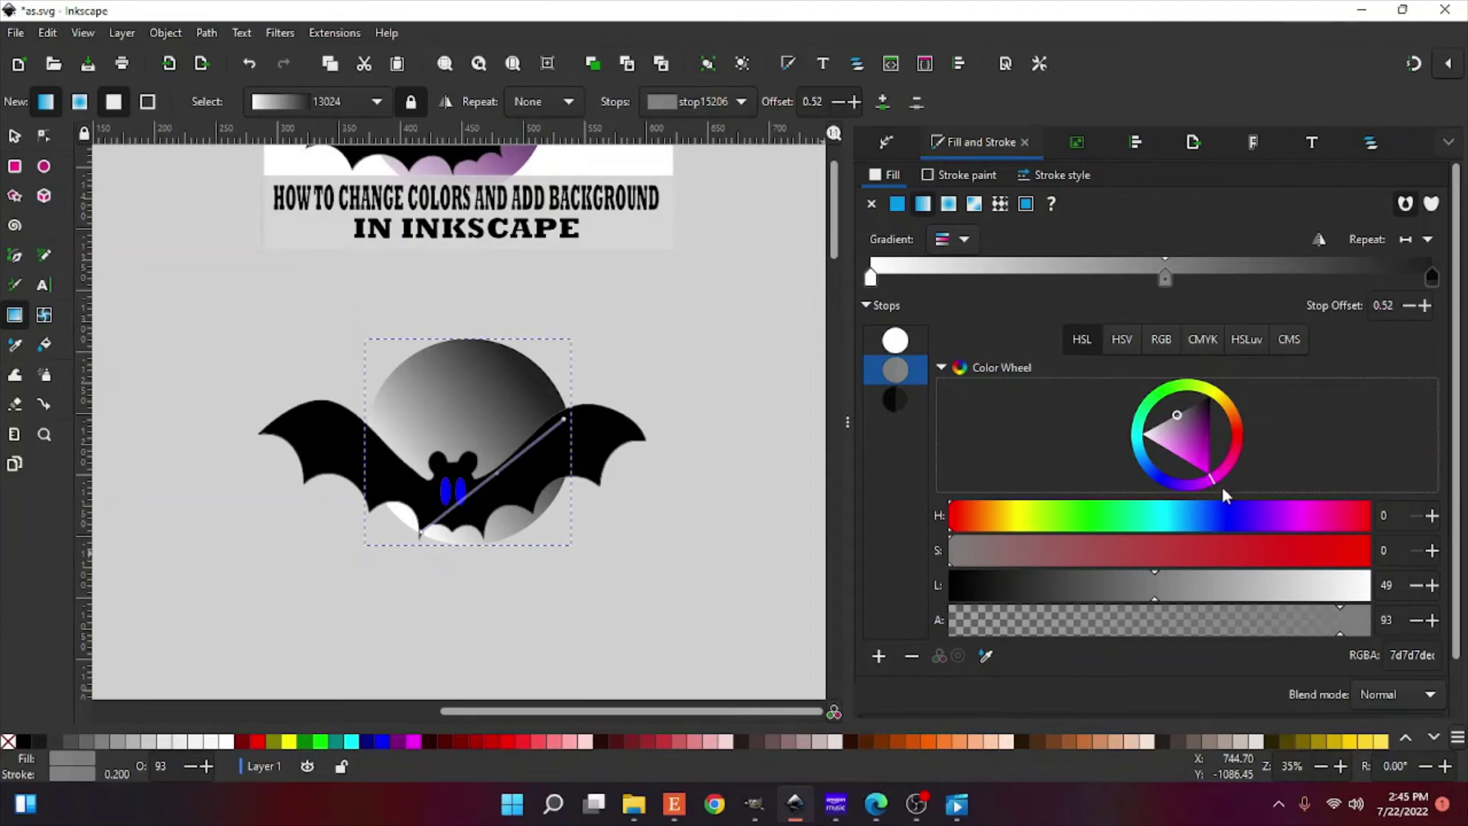
pyautogui.click(1203, 459)
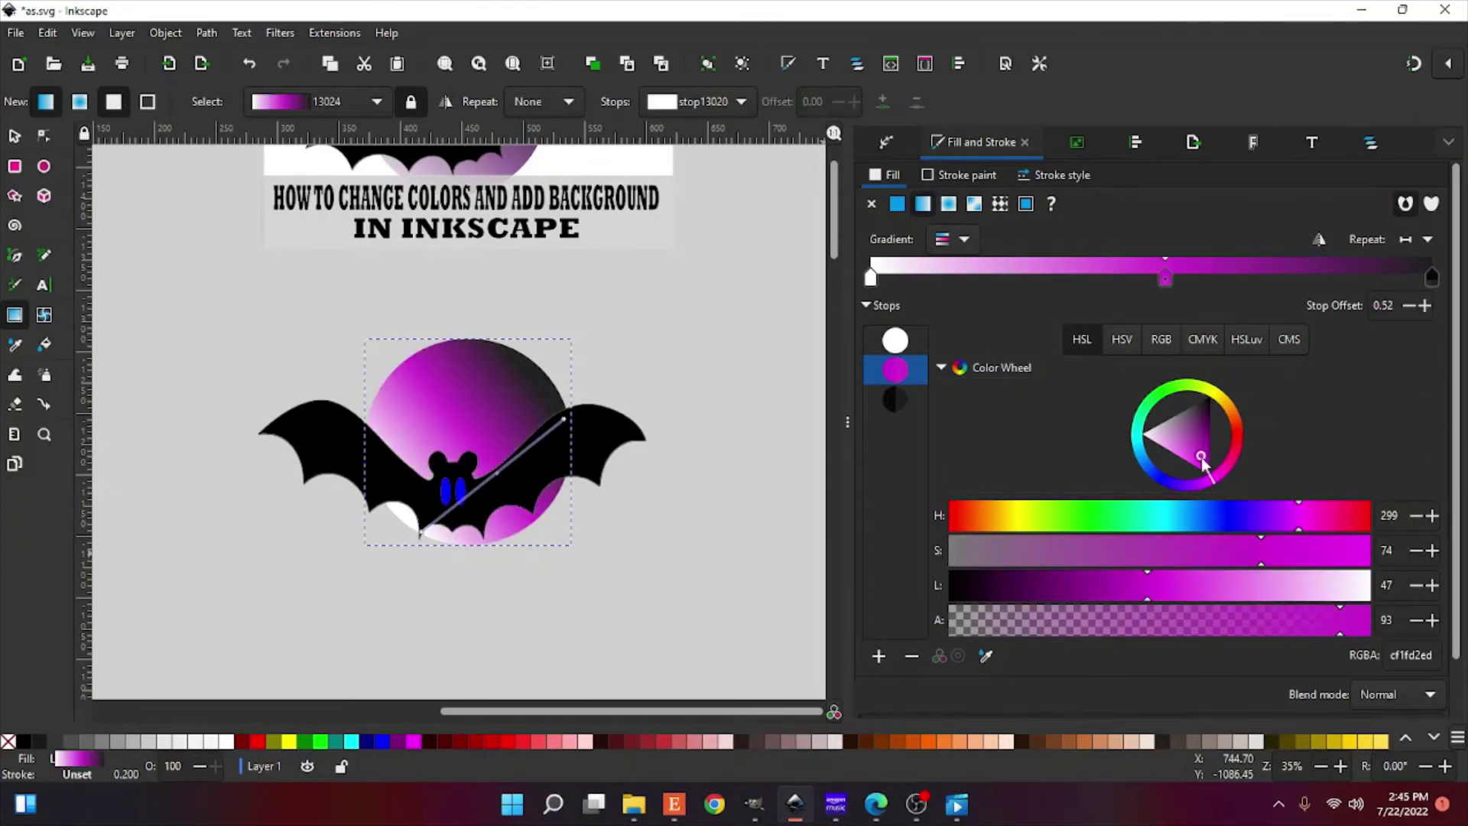
pyautogui.moveTo(1202, 459)
pyautogui.mouseDown()
pyautogui.moveTo(1201, 430)
pyautogui.moveTo(1187, 444)
pyautogui.mouseUp()
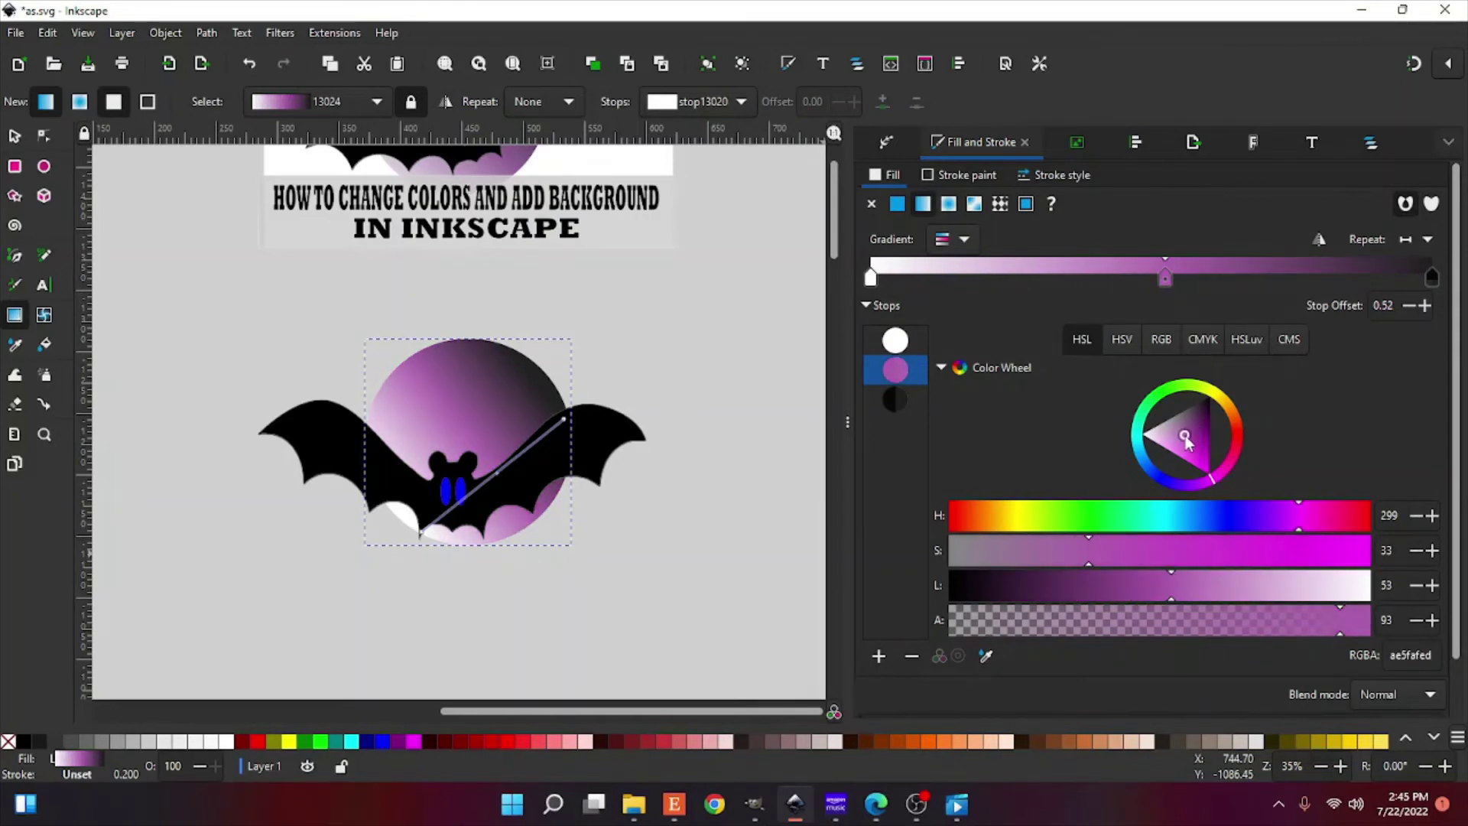
pyautogui.click(11, 136)
# Step: Lower the purple moon circle's opacity to 89% so it softens behind the bat
pyautogui.click(262, 305)
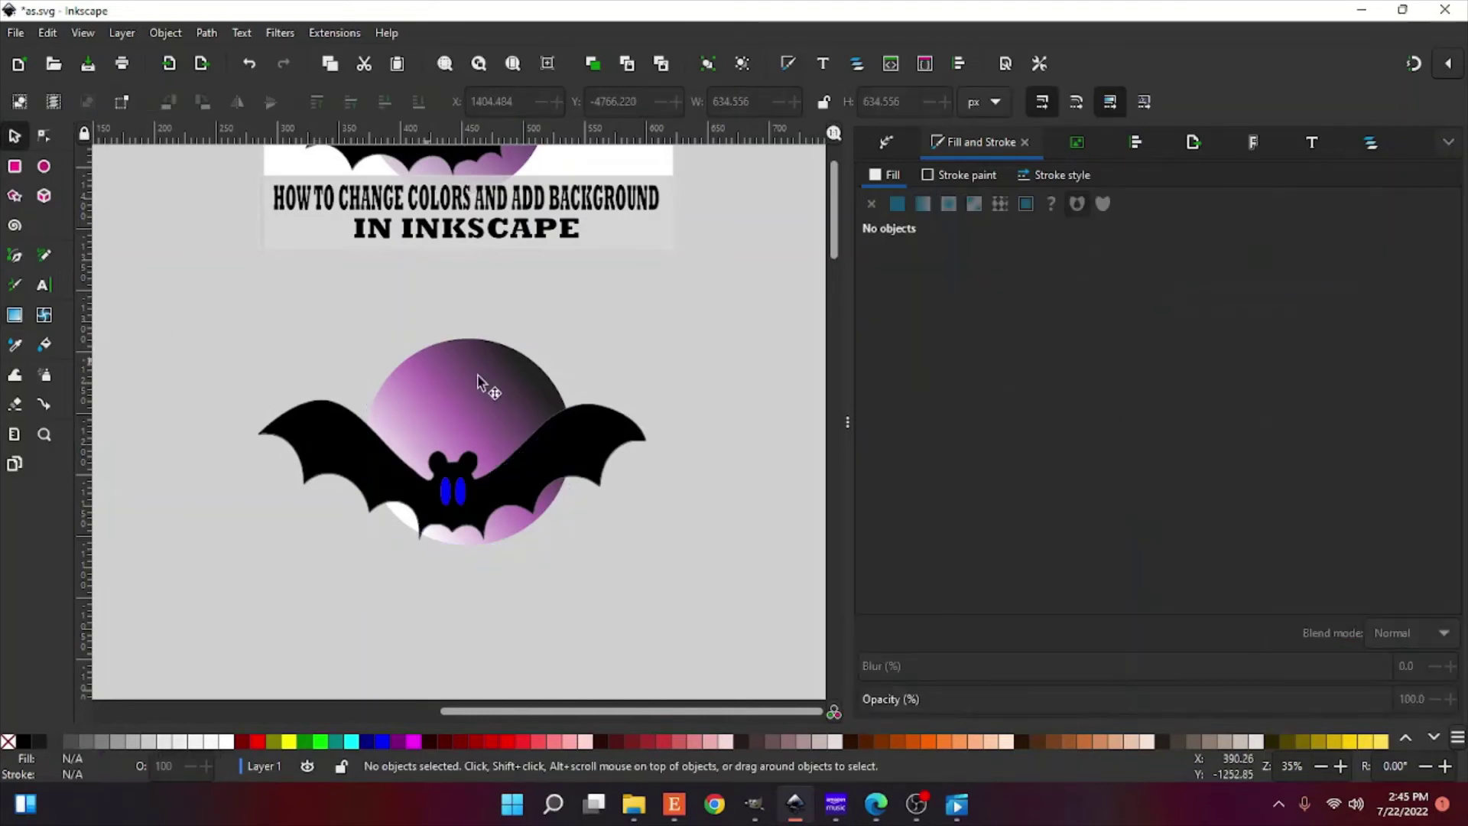
pyautogui.click(535, 397)
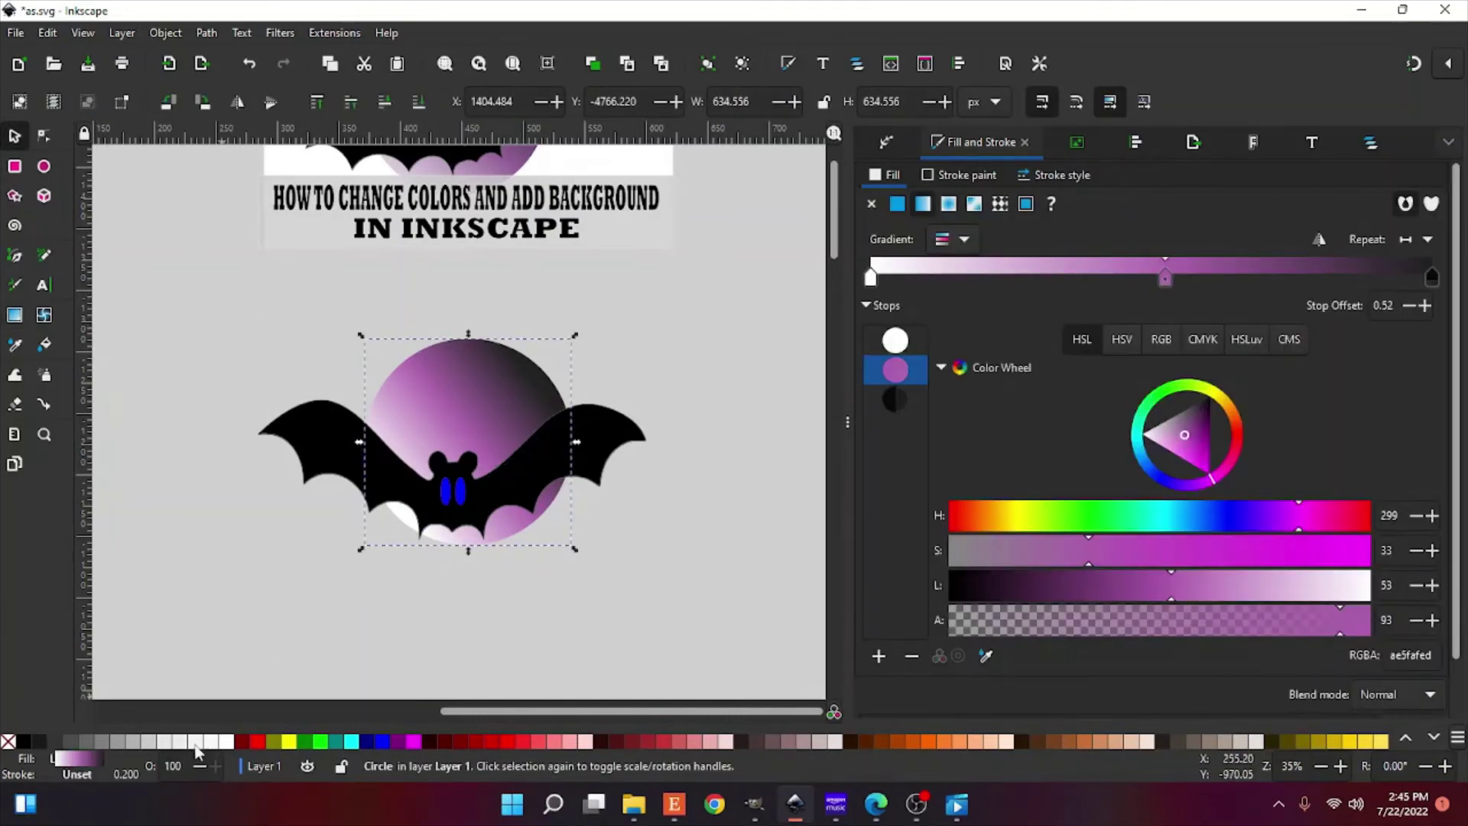
pyautogui.click(200, 770)
pyautogui.click(200, 770)
pyautogui.click(200, 771)
pyautogui.click(200, 771)
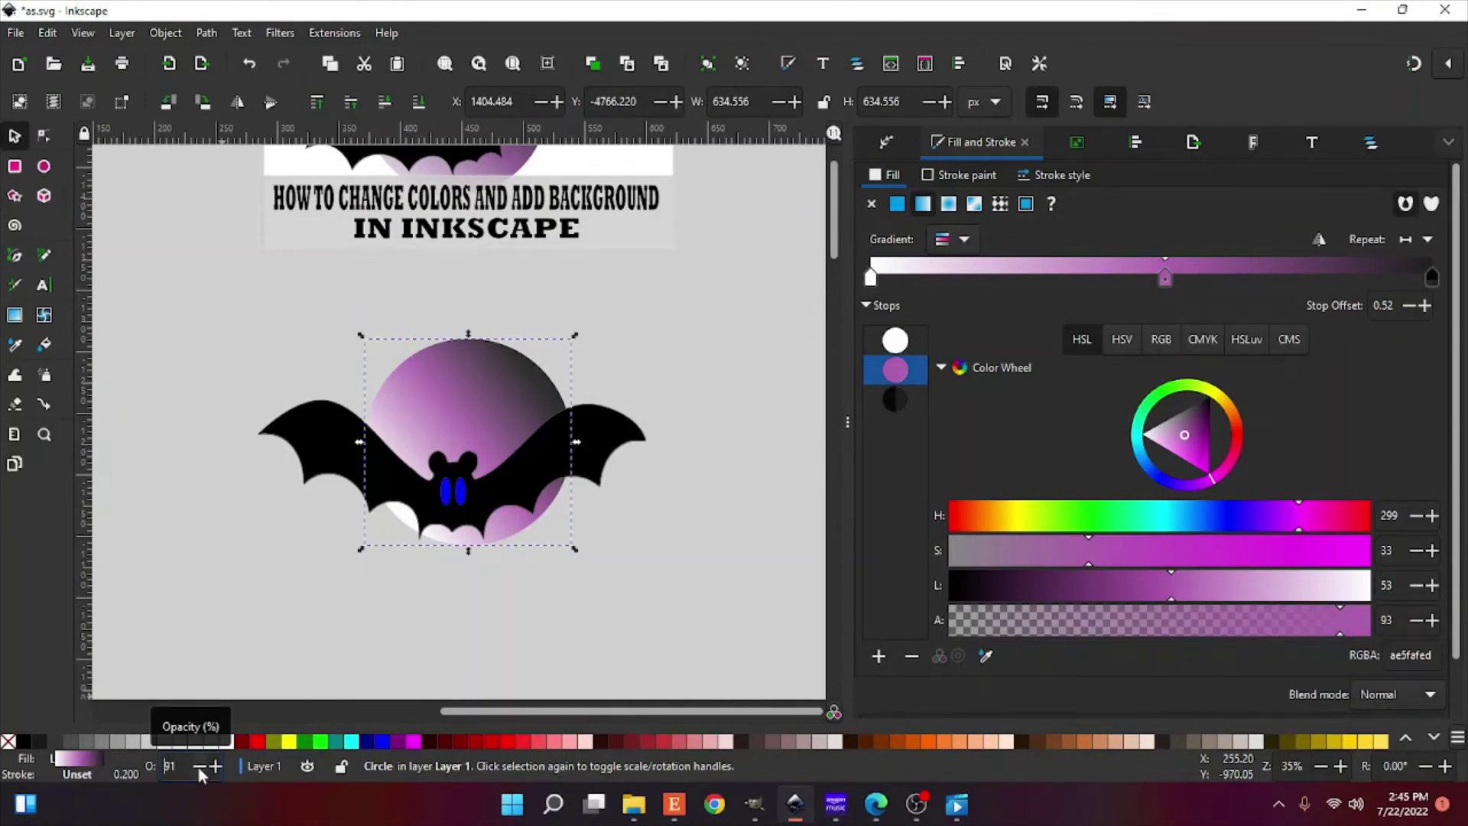
pyautogui.click(194, 773)
pyautogui.click(199, 771)
pyautogui.click(254, 564)
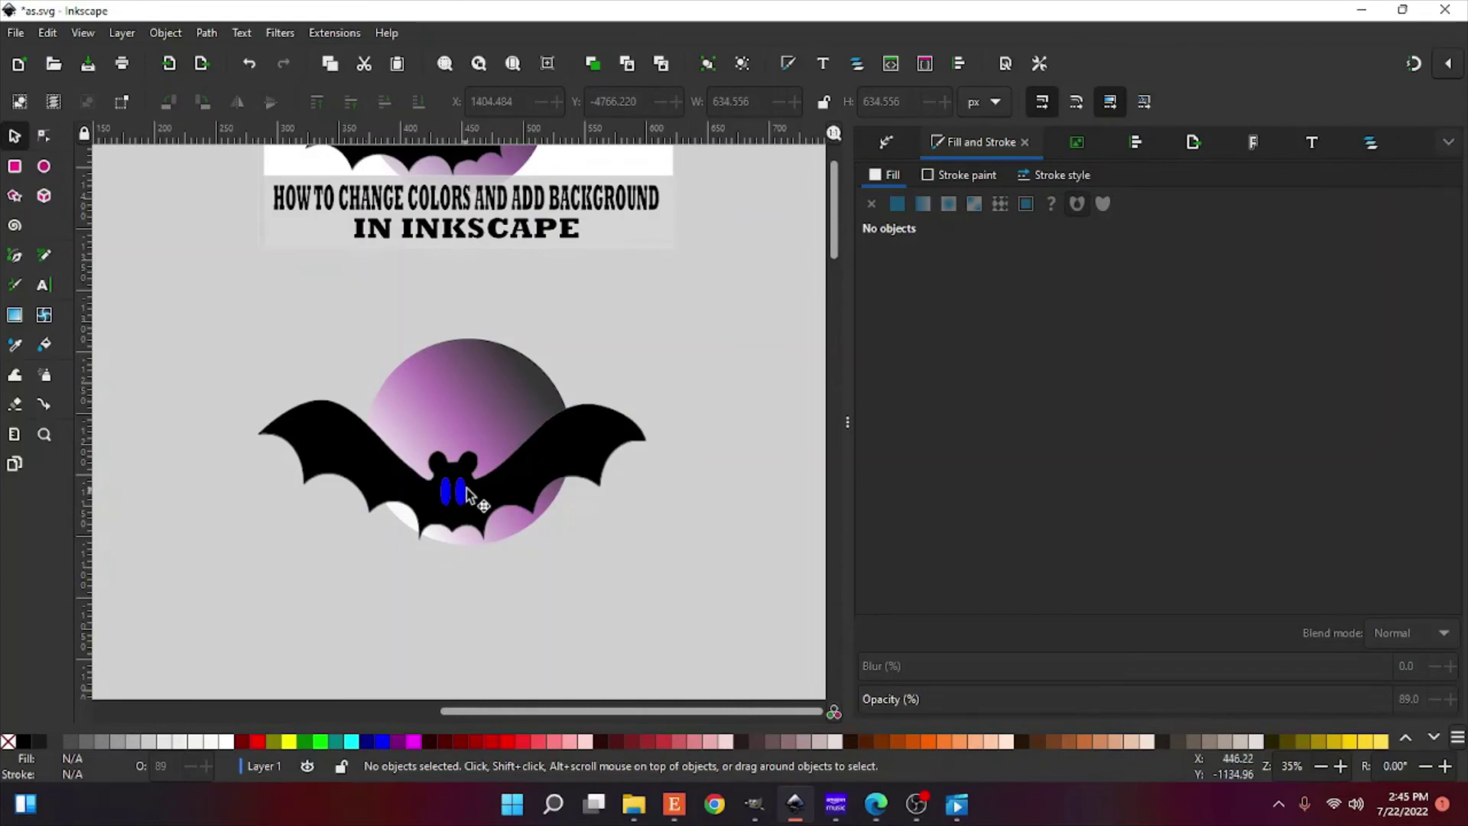
# Step: Draw a rectangle covering both the bat and the moon
pyautogui.click(495, 503)
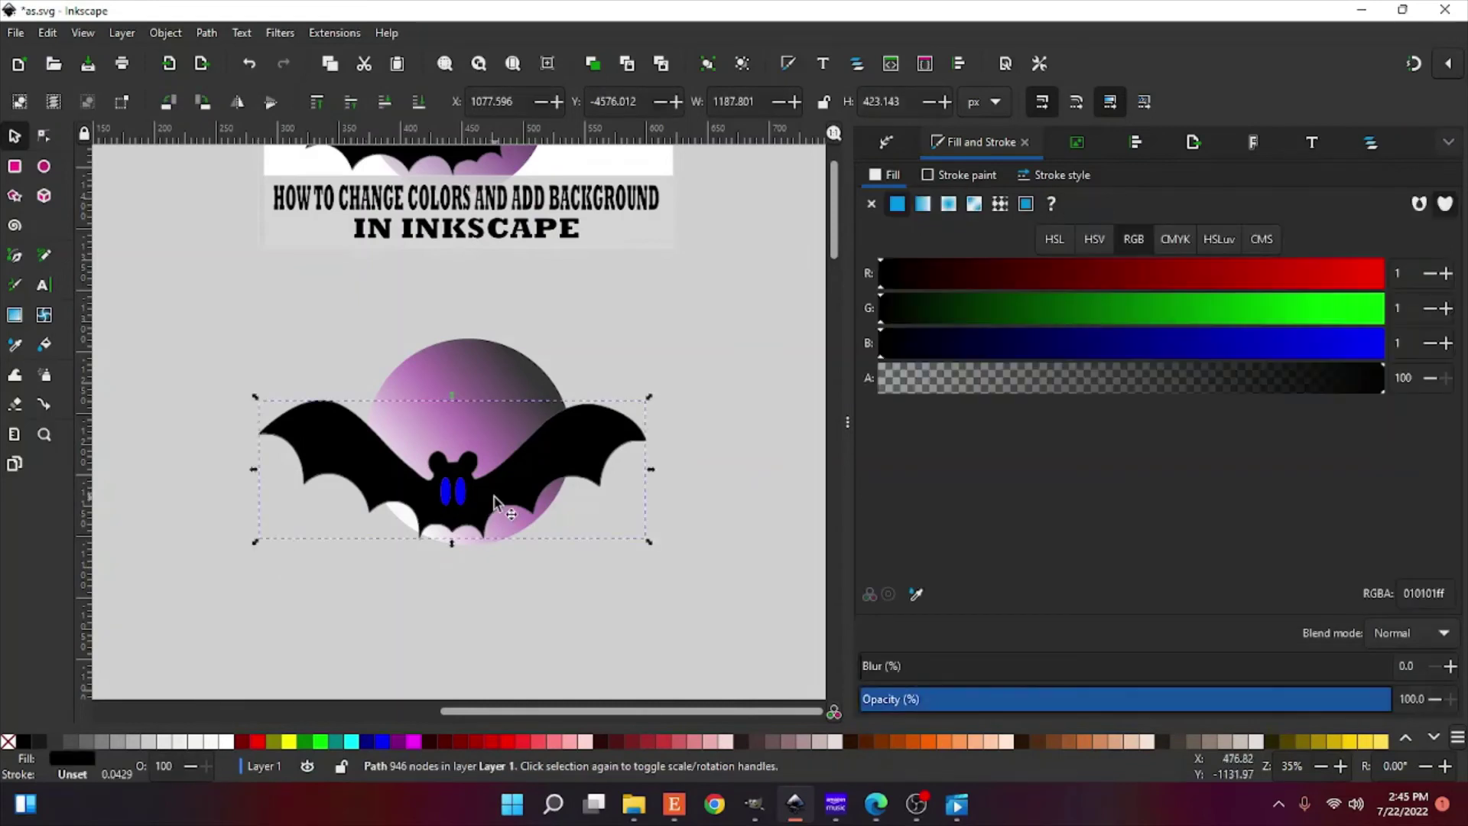
pyautogui.scroll(2, 495, 503)
pyautogui.scroll(-2, 495, 502)
pyautogui.click(14, 167)
pyautogui.moveTo(249, 306); pyautogui.dragTo(694, 559)
# Step: Make the rectangle 100% opaque black and send it to the back with End
pyautogui.click(161, 765)
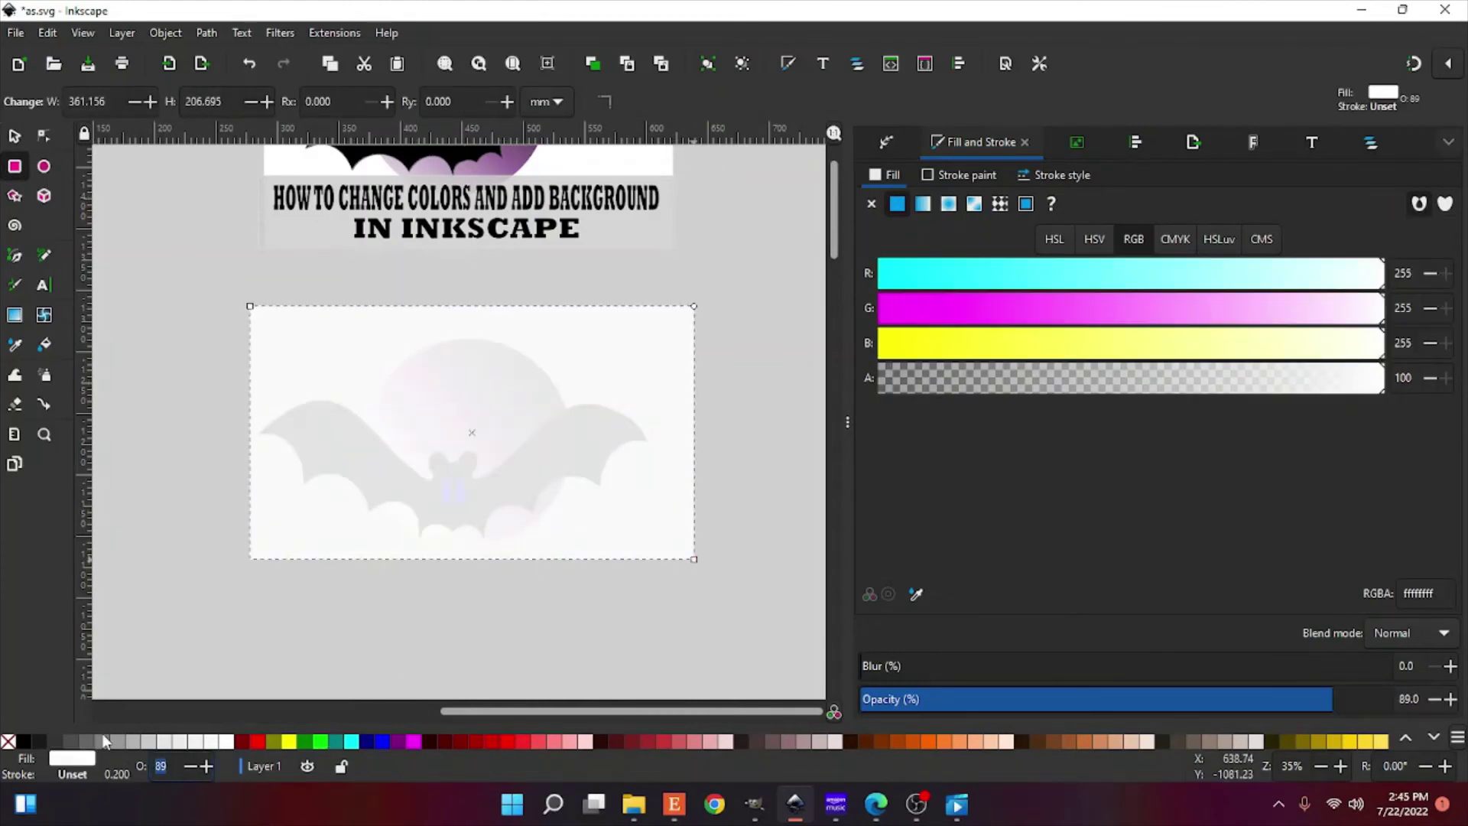
pyautogui.write('100')
pyautogui.press('BackSpace')
pyautogui.press('BackSpace')
pyautogui.write('100')
pyautogui.press('Return')
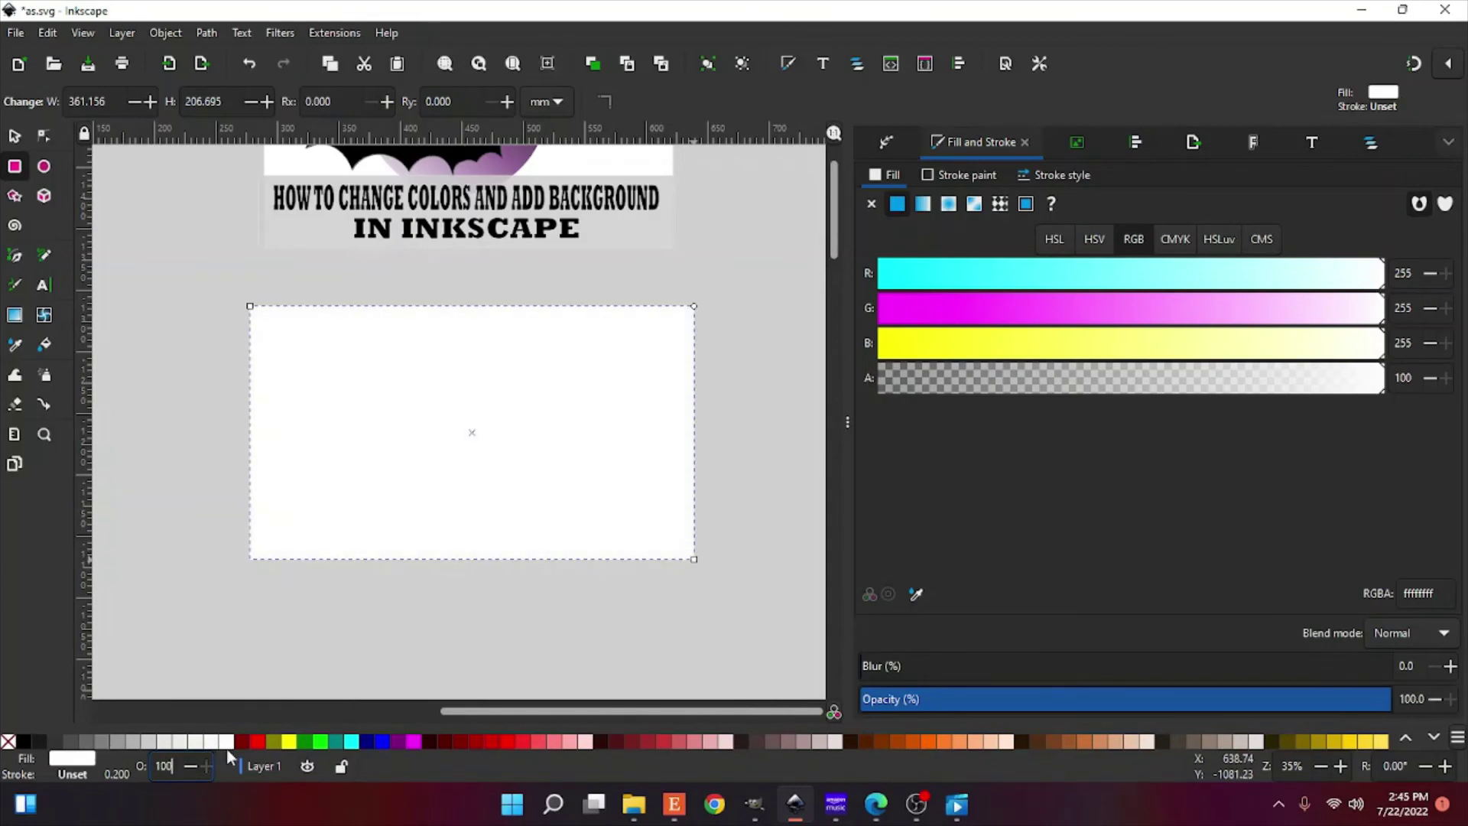
pyautogui.click(23, 741)
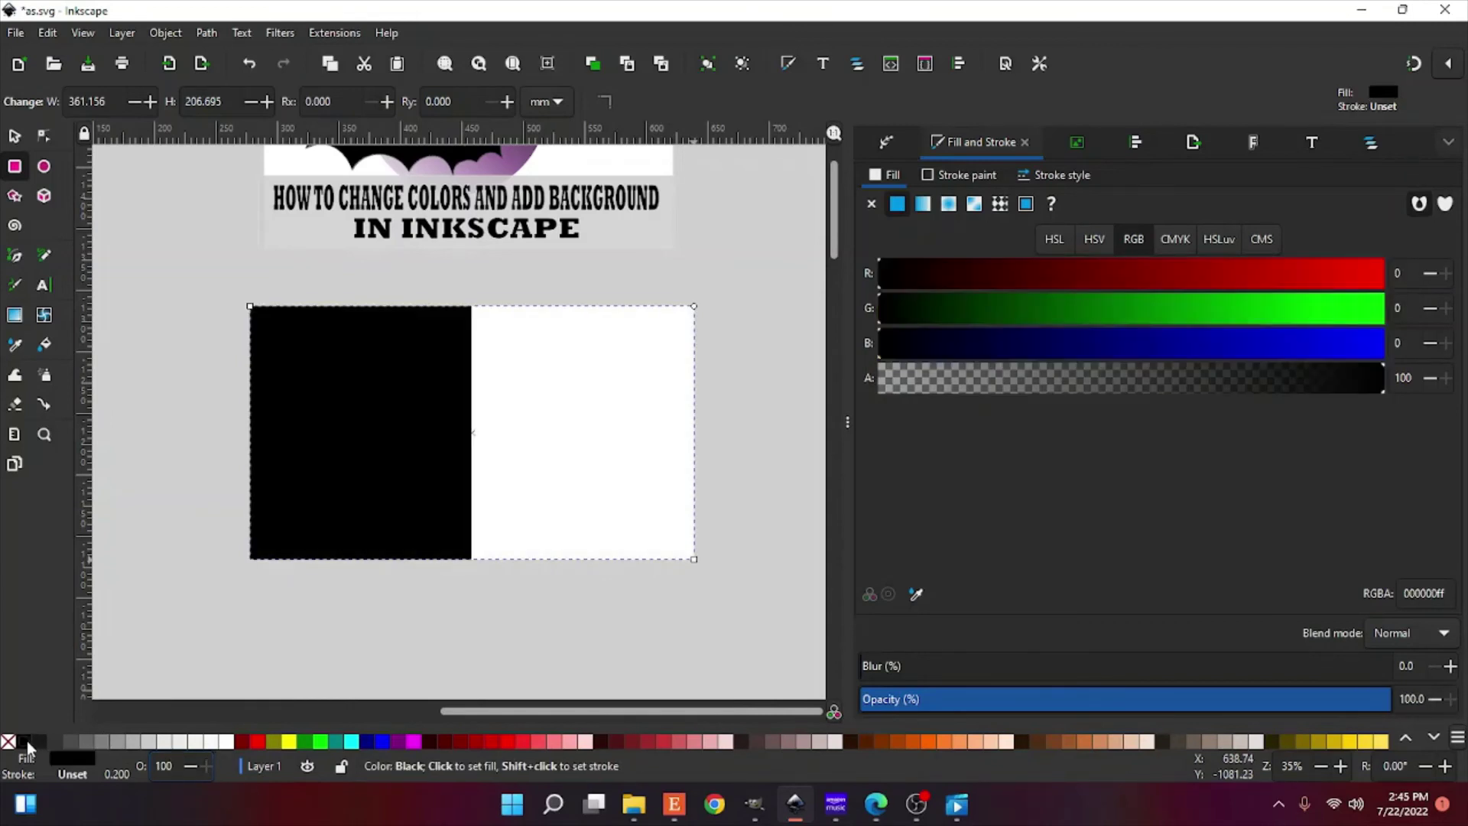
pyautogui.click(14, 137)
pyautogui.click(418, 101)
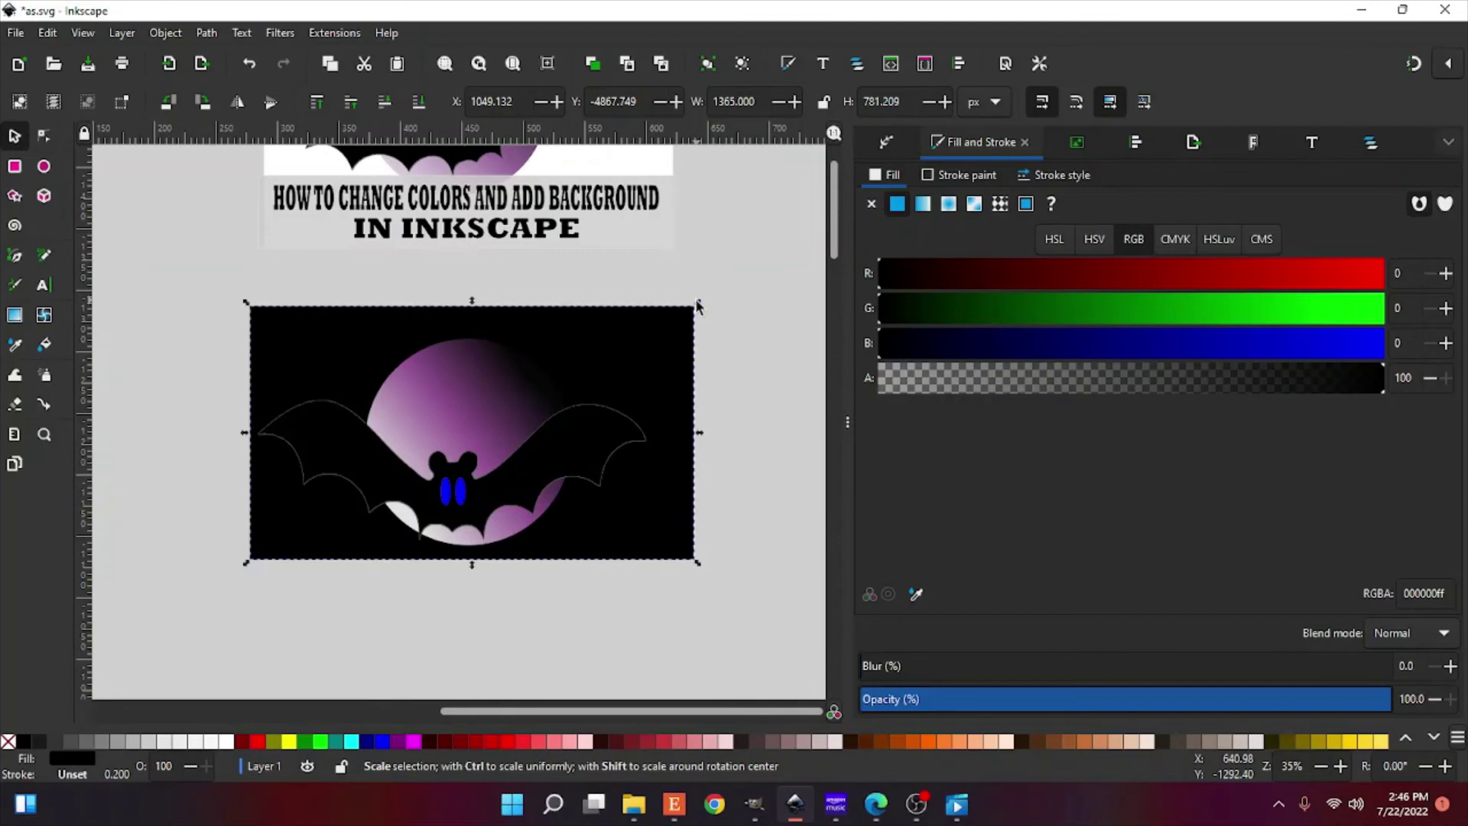
# Step: Fill the background rectangle with 50% gray (808080) and resize and nudge it to frame the artwork
pyautogui.moveTo(697, 306); pyautogui.dragTo(656, 346)
pyautogui.click(134, 741)
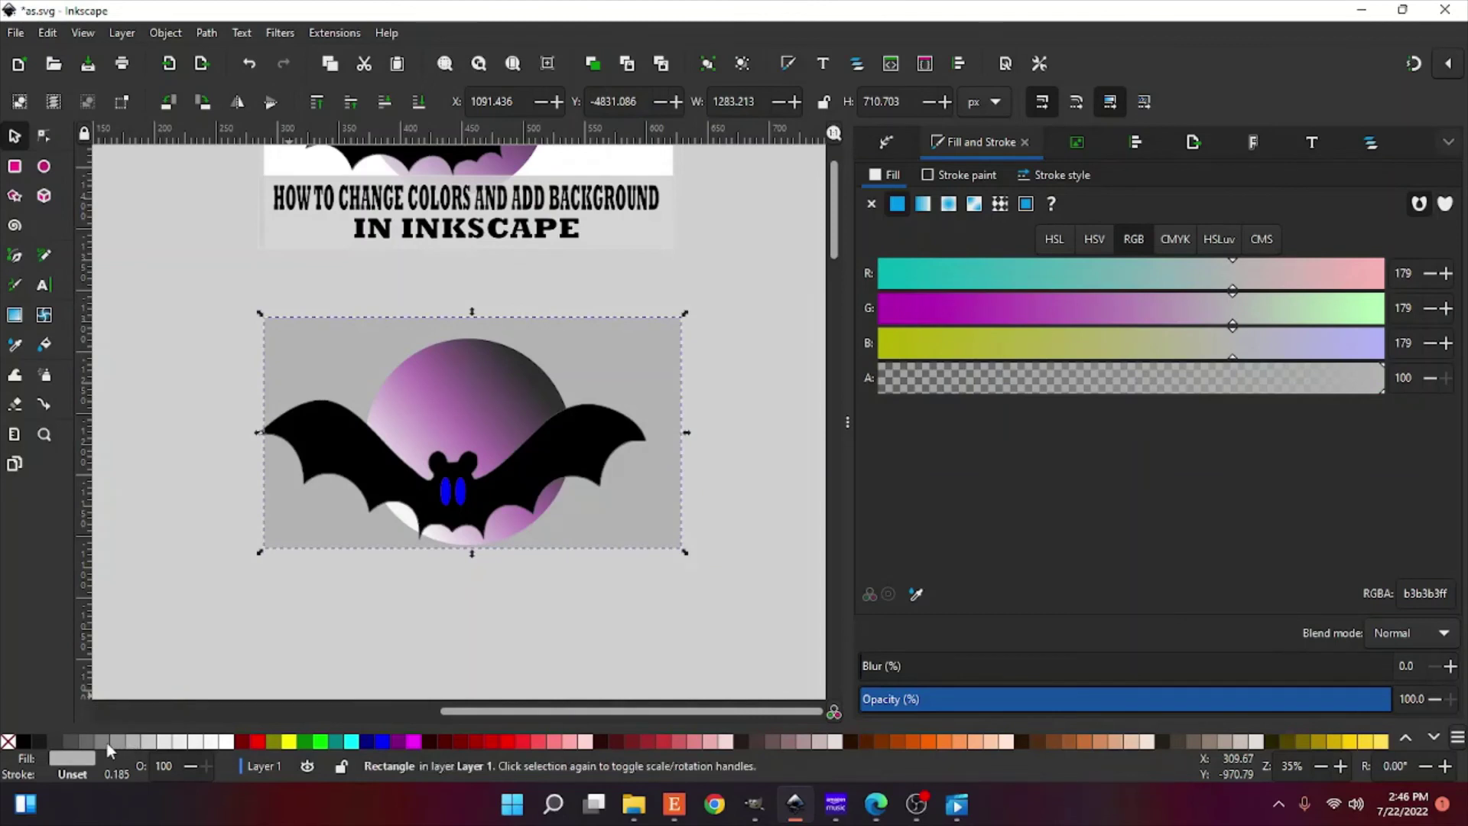
pyautogui.click(109, 742)
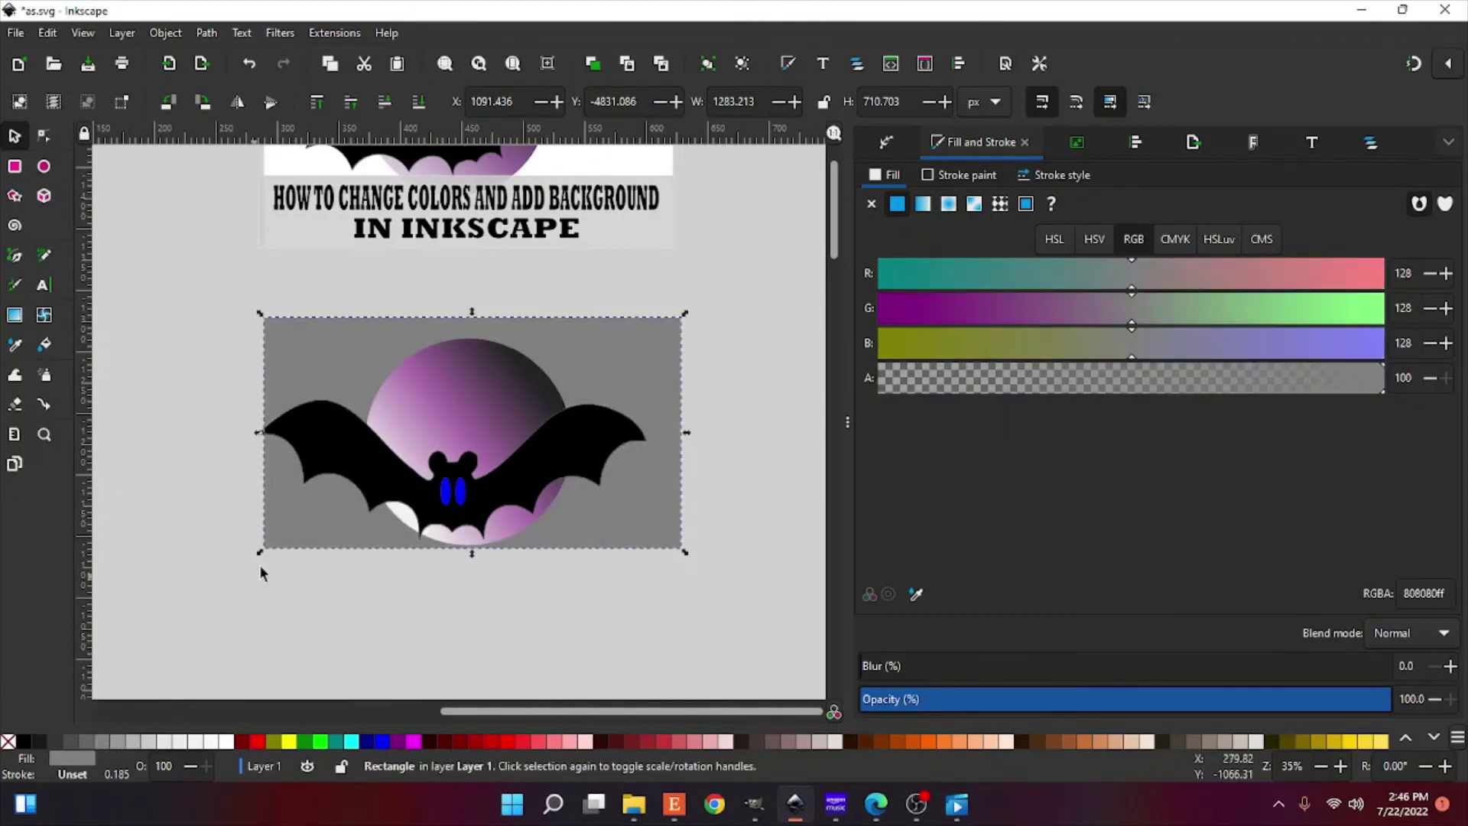
pyautogui.moveTo(259, 555); pyautogui.dragTo(248, 556)
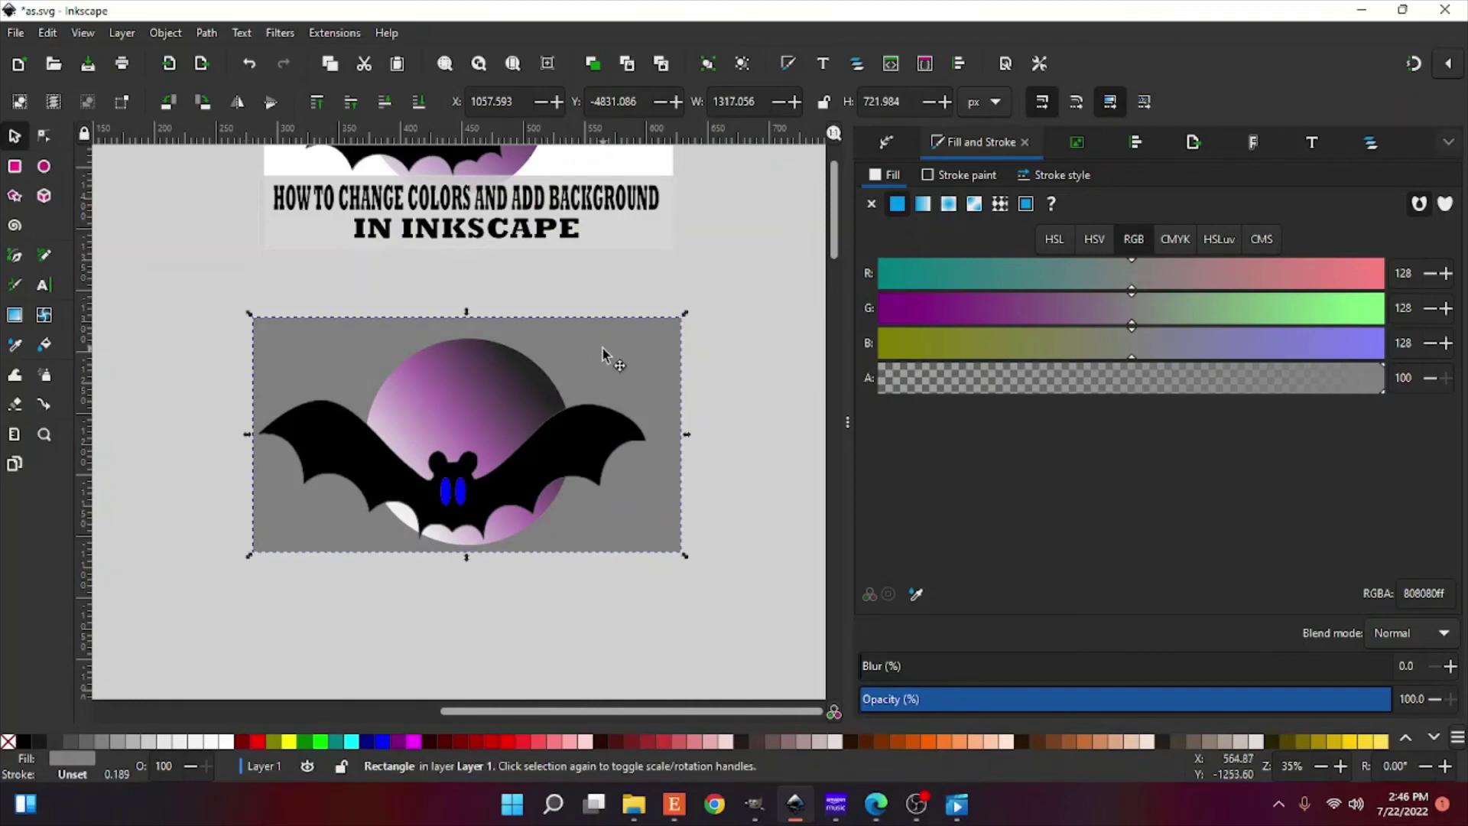
pyautogui.moveTo(606, 355); pyautogui.dragTo(600, 355)
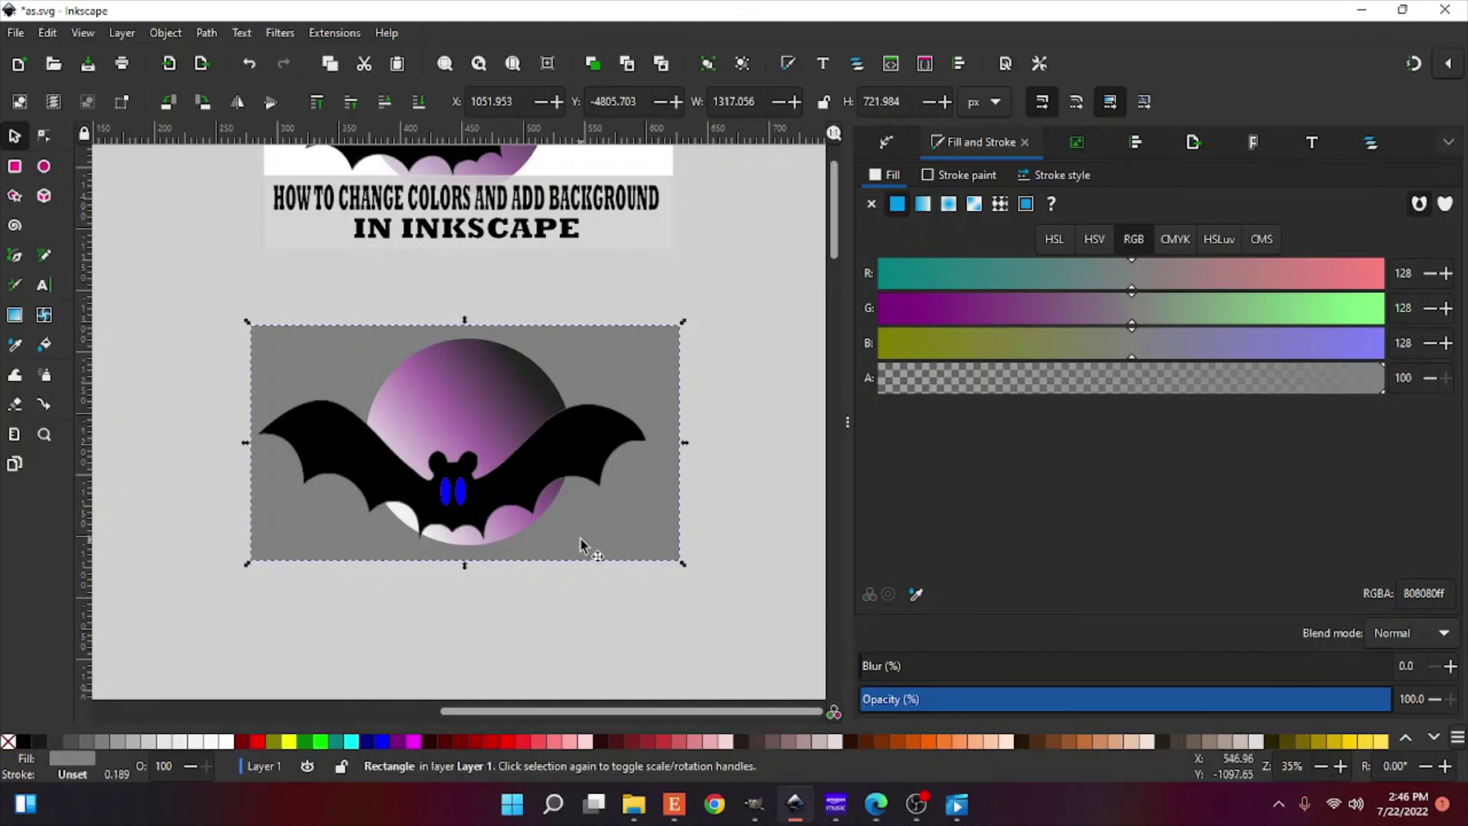
# Step: Scroll up to show the FLATCREEKDIGITAL reference bat above the title
pyautogui.scroll(6, 579, 544)
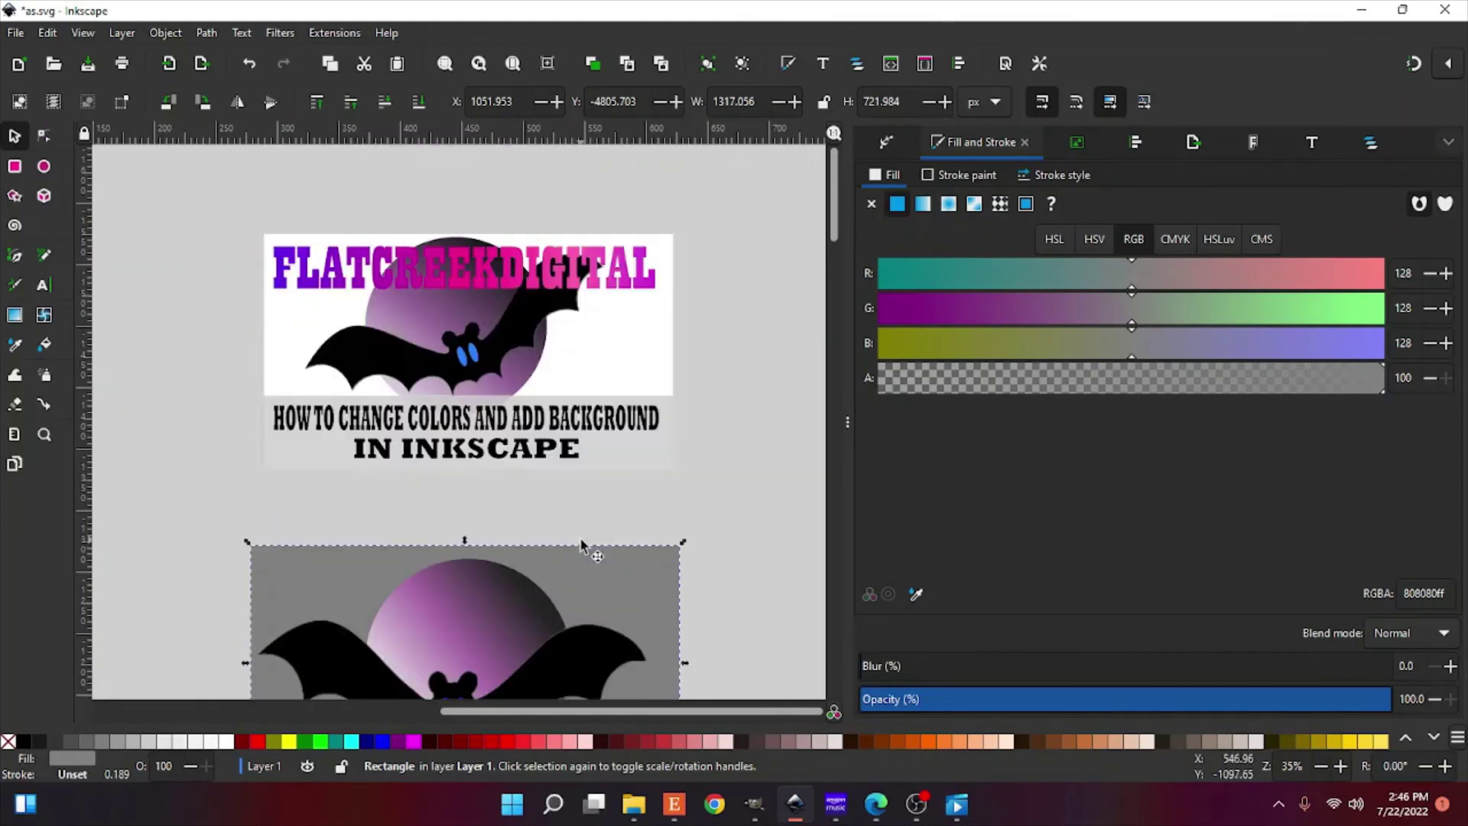